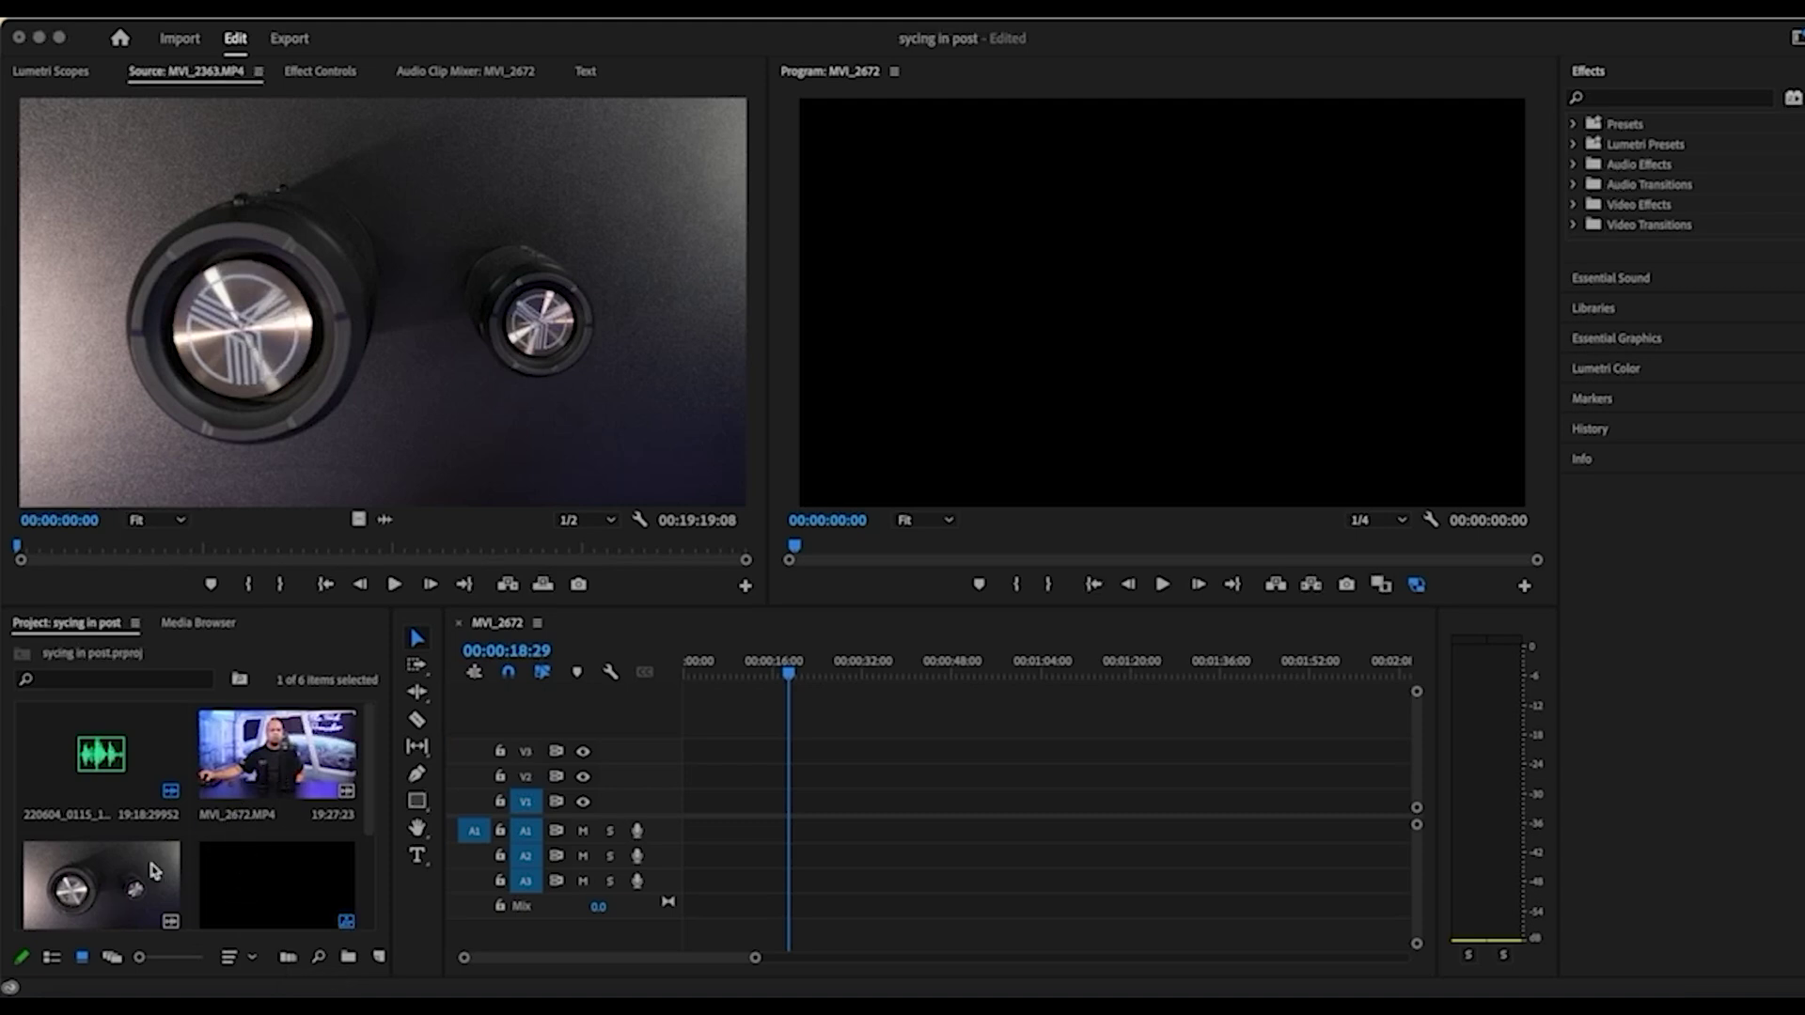
# Step: Stack MVI_2672.MP4 on V1/A1, MVI_2363.MP4 on V2/A2 and 220604_0115_1.wav on A3, all starting at the same timeline point
pyautogui.click(262, 777)
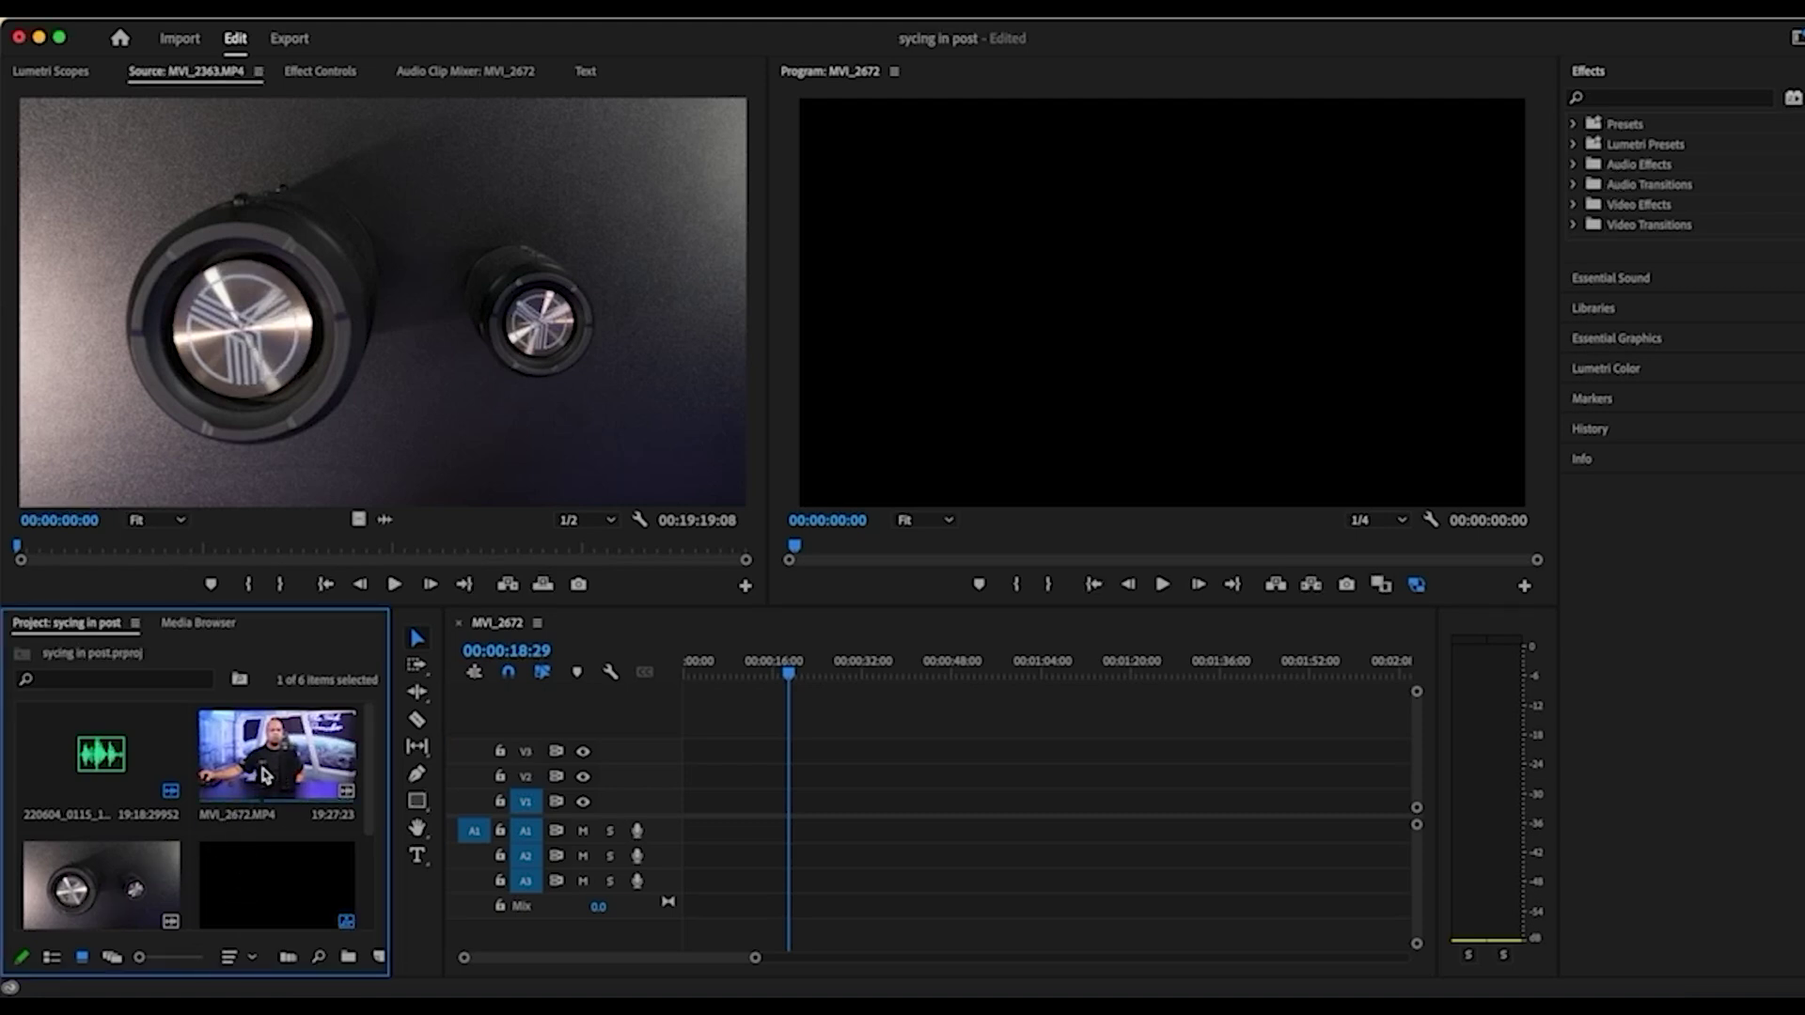
pyautogui.moveTo(266, 771); pyautogui.dragTo(818, 833)
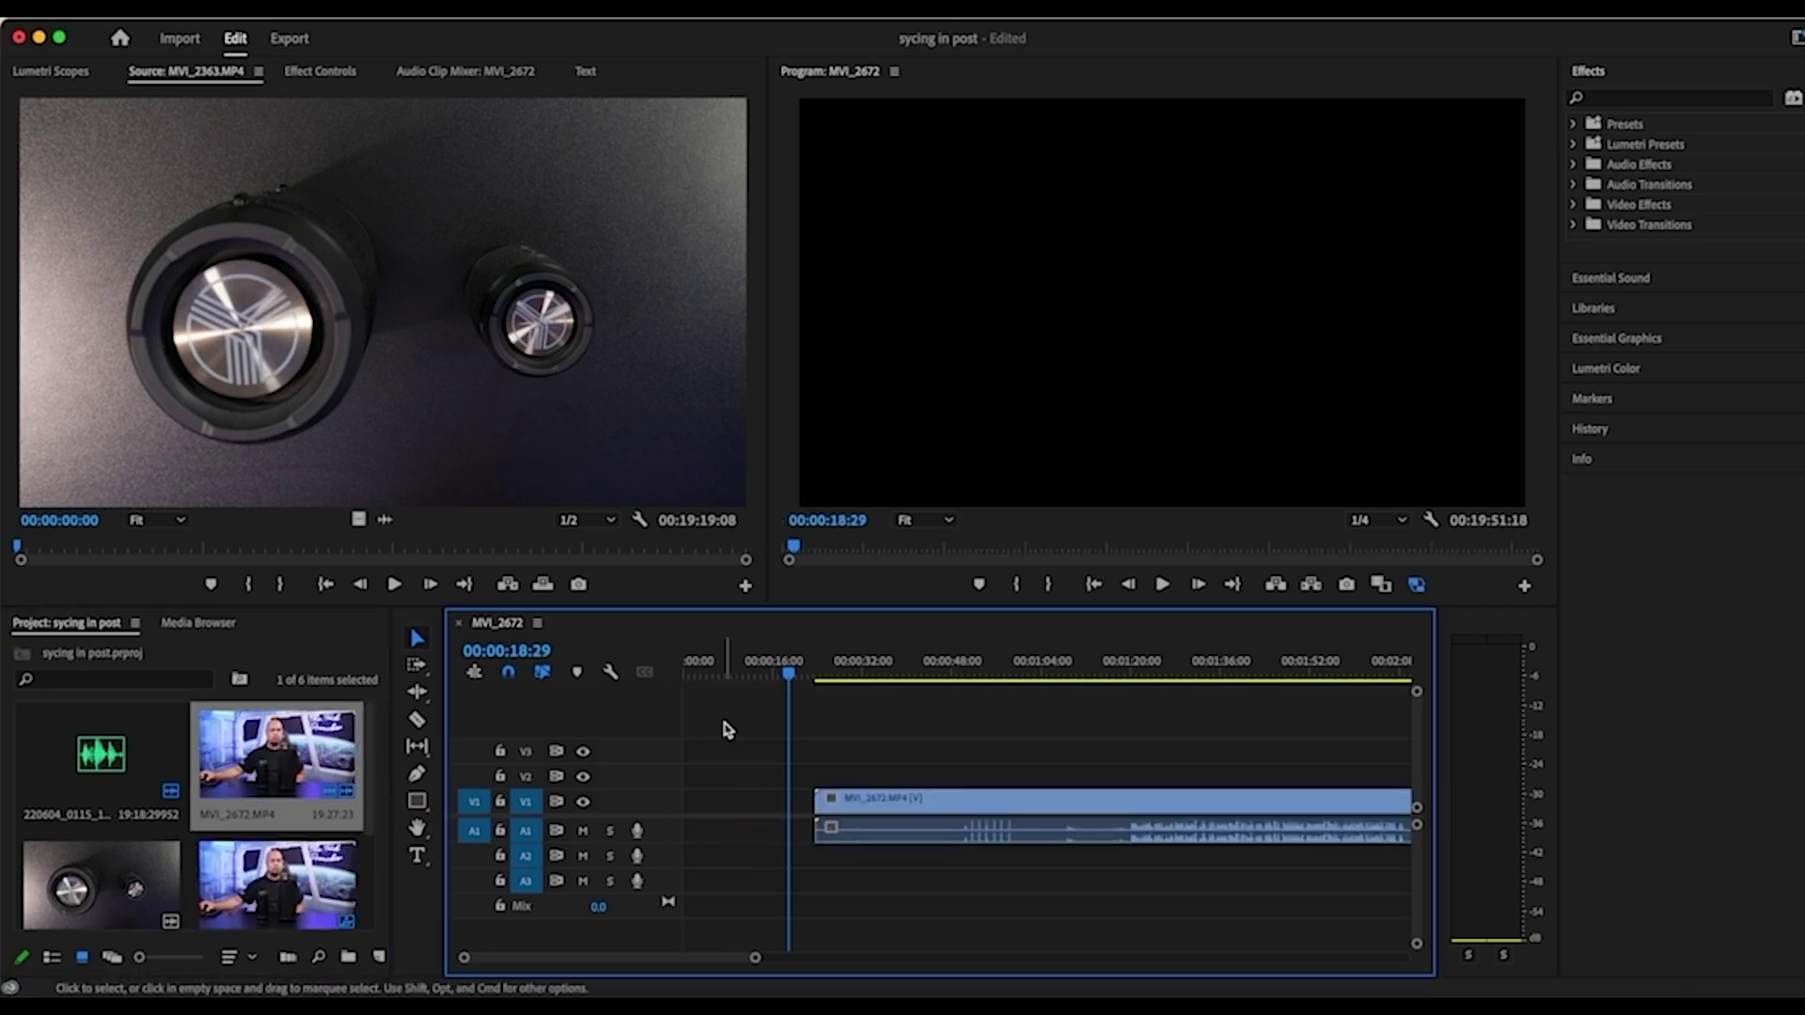
pyautogui.click(1072, 658)
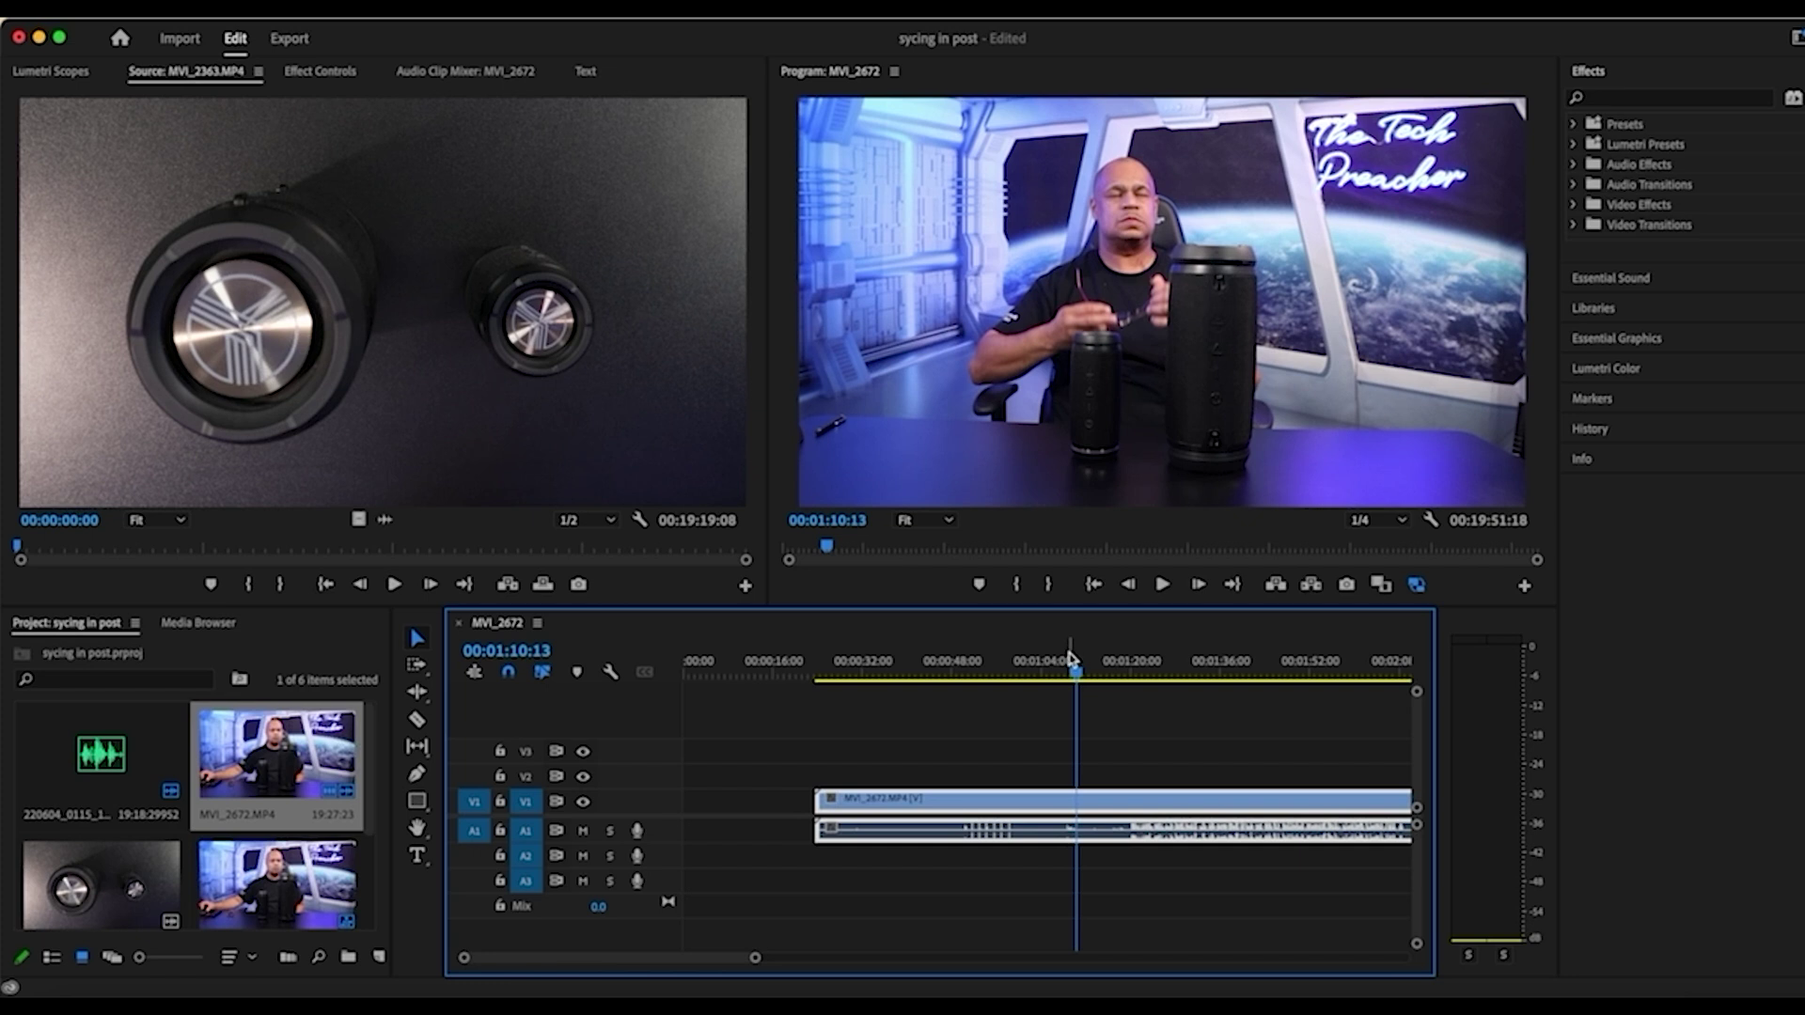
pyautogui.moveTo(132, 895); pyautogui.dragTo(824, 782)
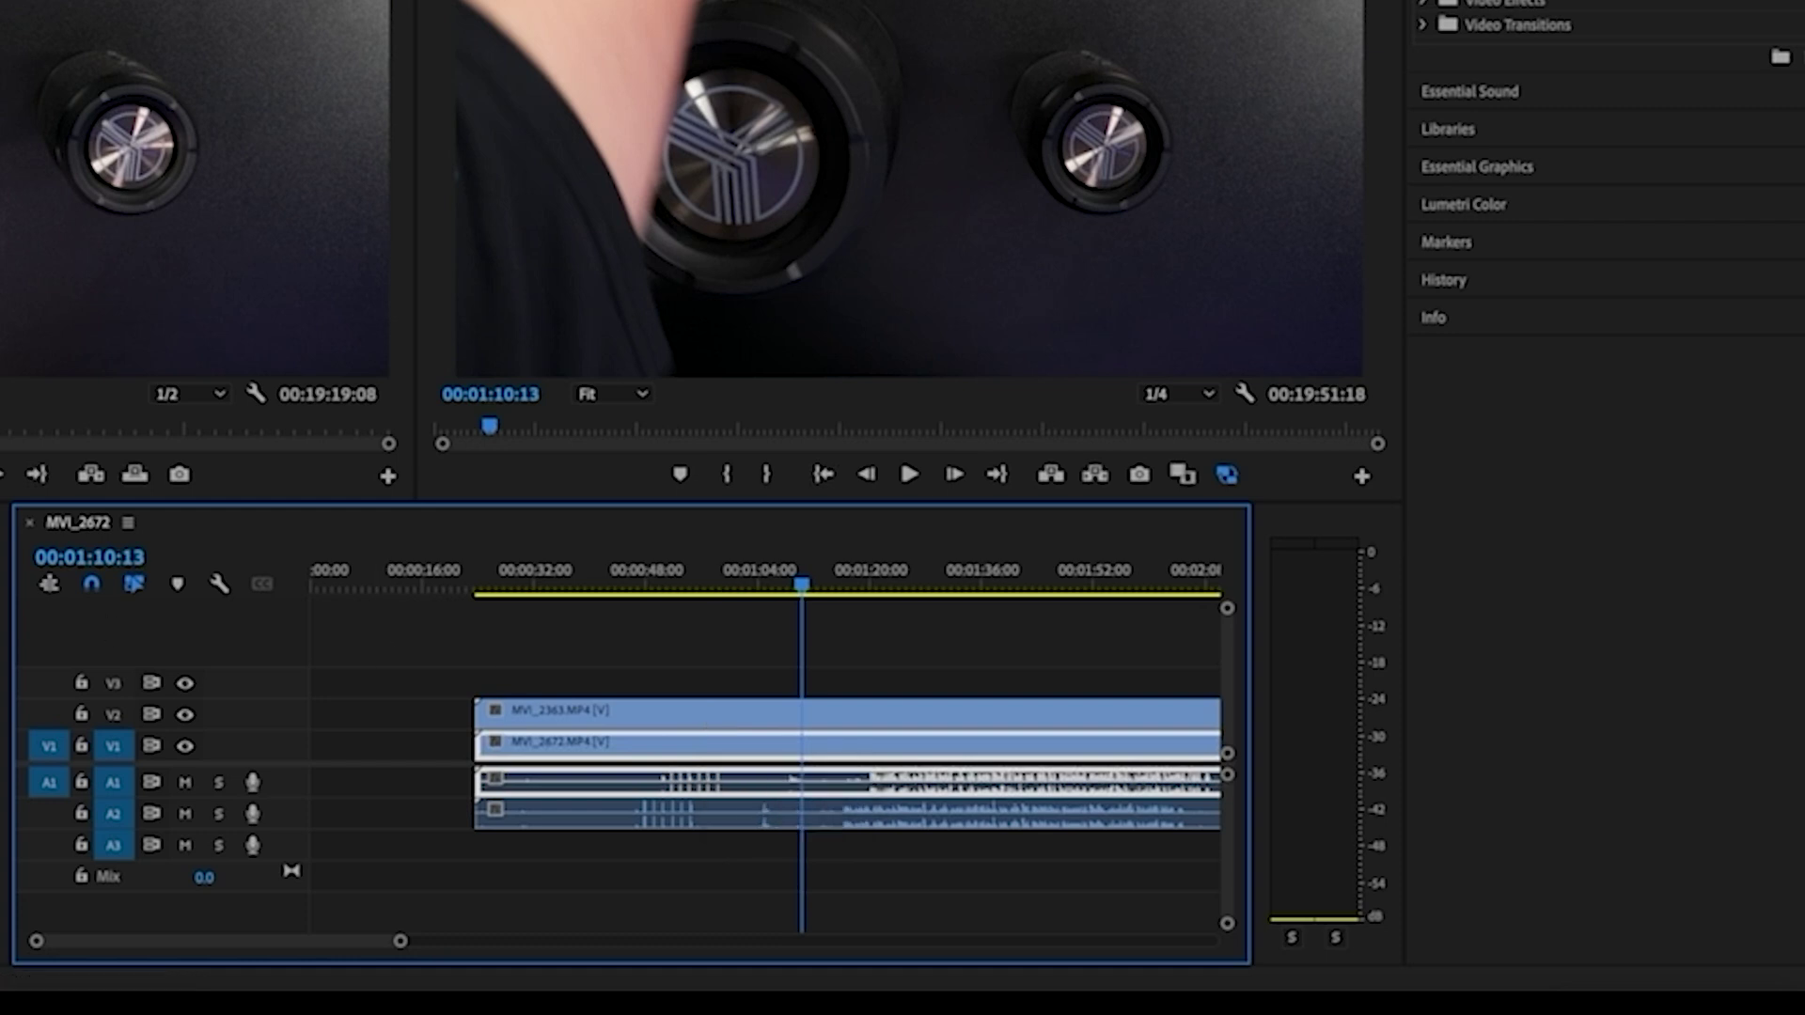
pyautogui.moveTo(1, 799); pyautogui.dragTo(476, 847)
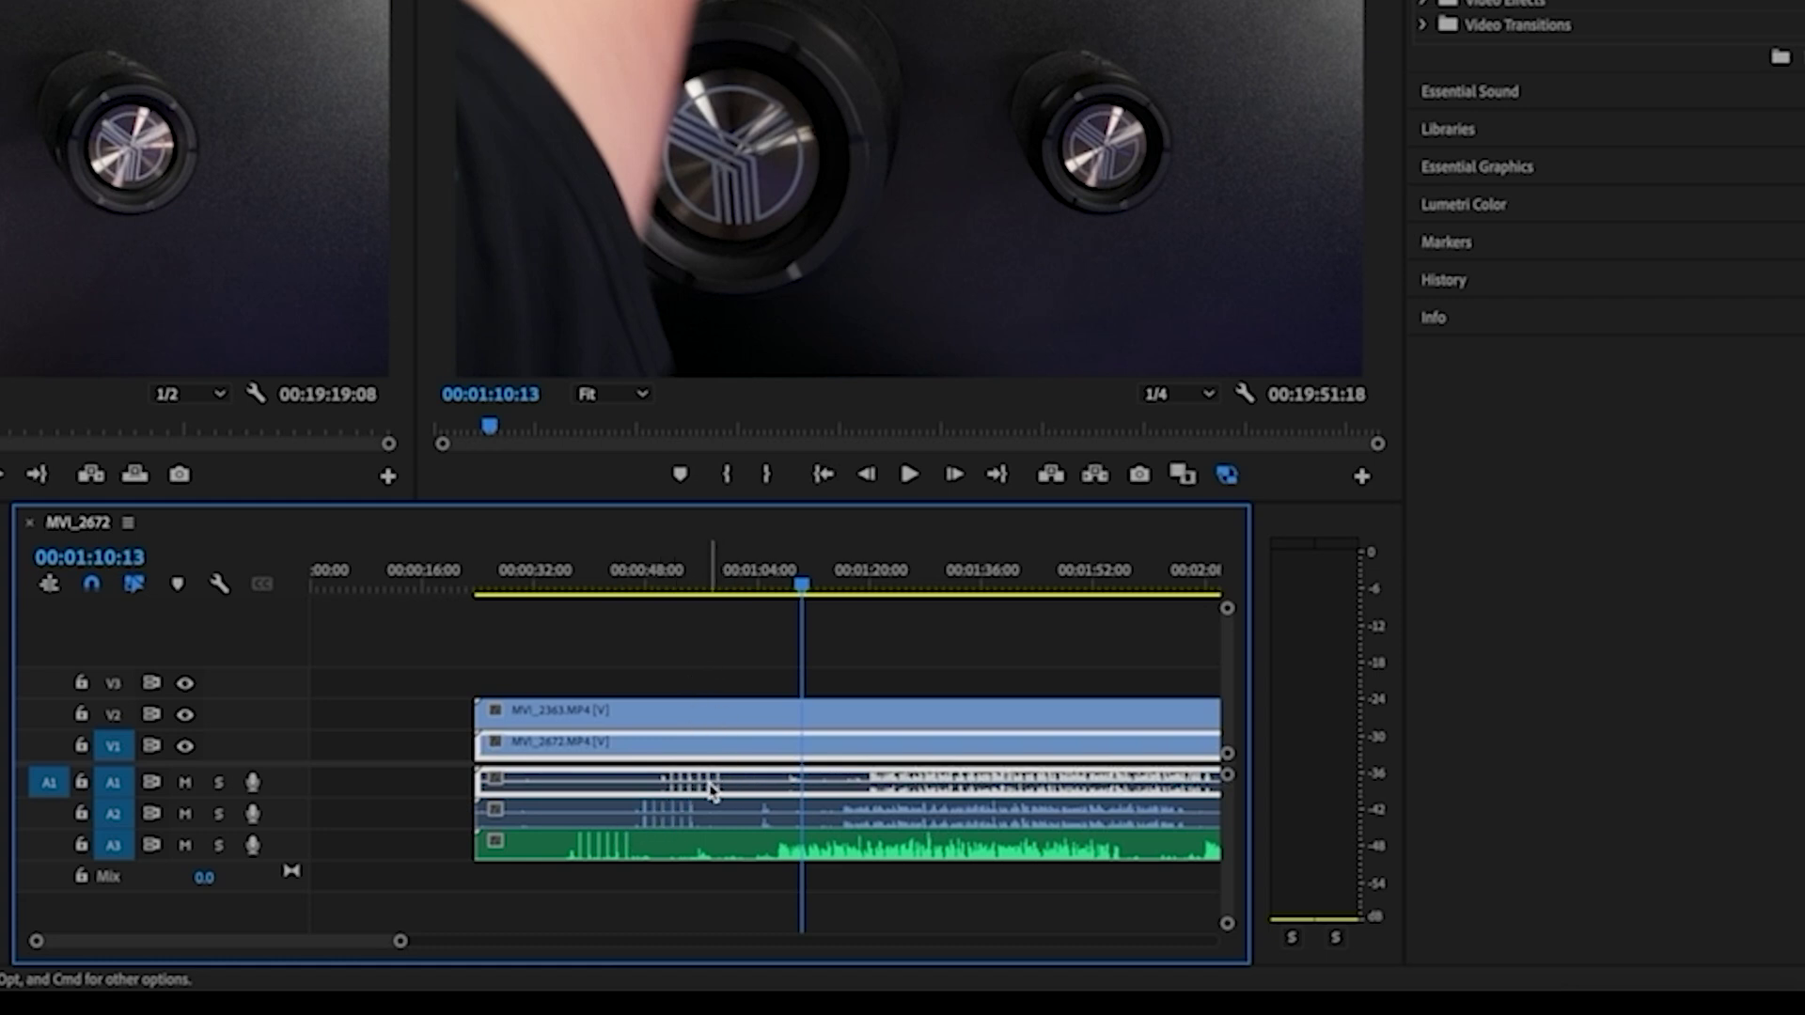
# Step: Play the stacked clips from around 00:01:08 and again from 00:01:21 to check how their audio lines up
pyautogui.moveTo(402, 944); pyautogui.dragTo(355, 950)
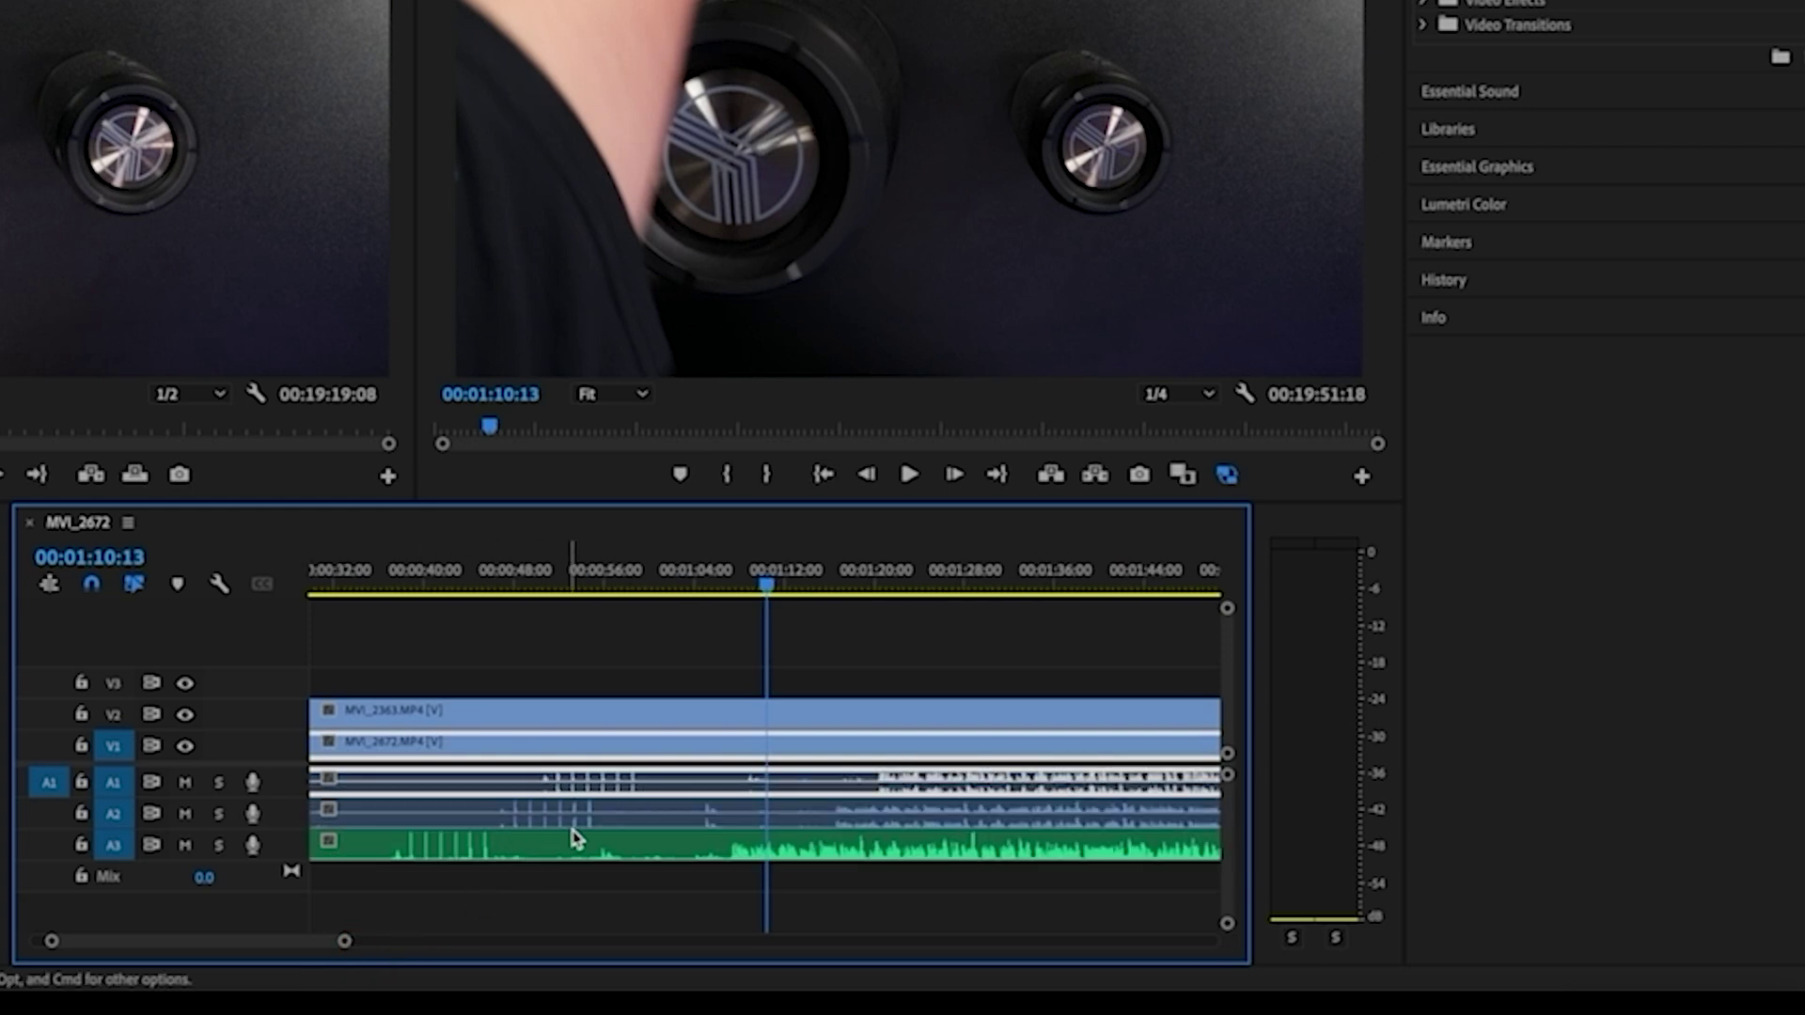
pyautogui.moveTo(346, 942); pyautogui.dragTo(377, 942)
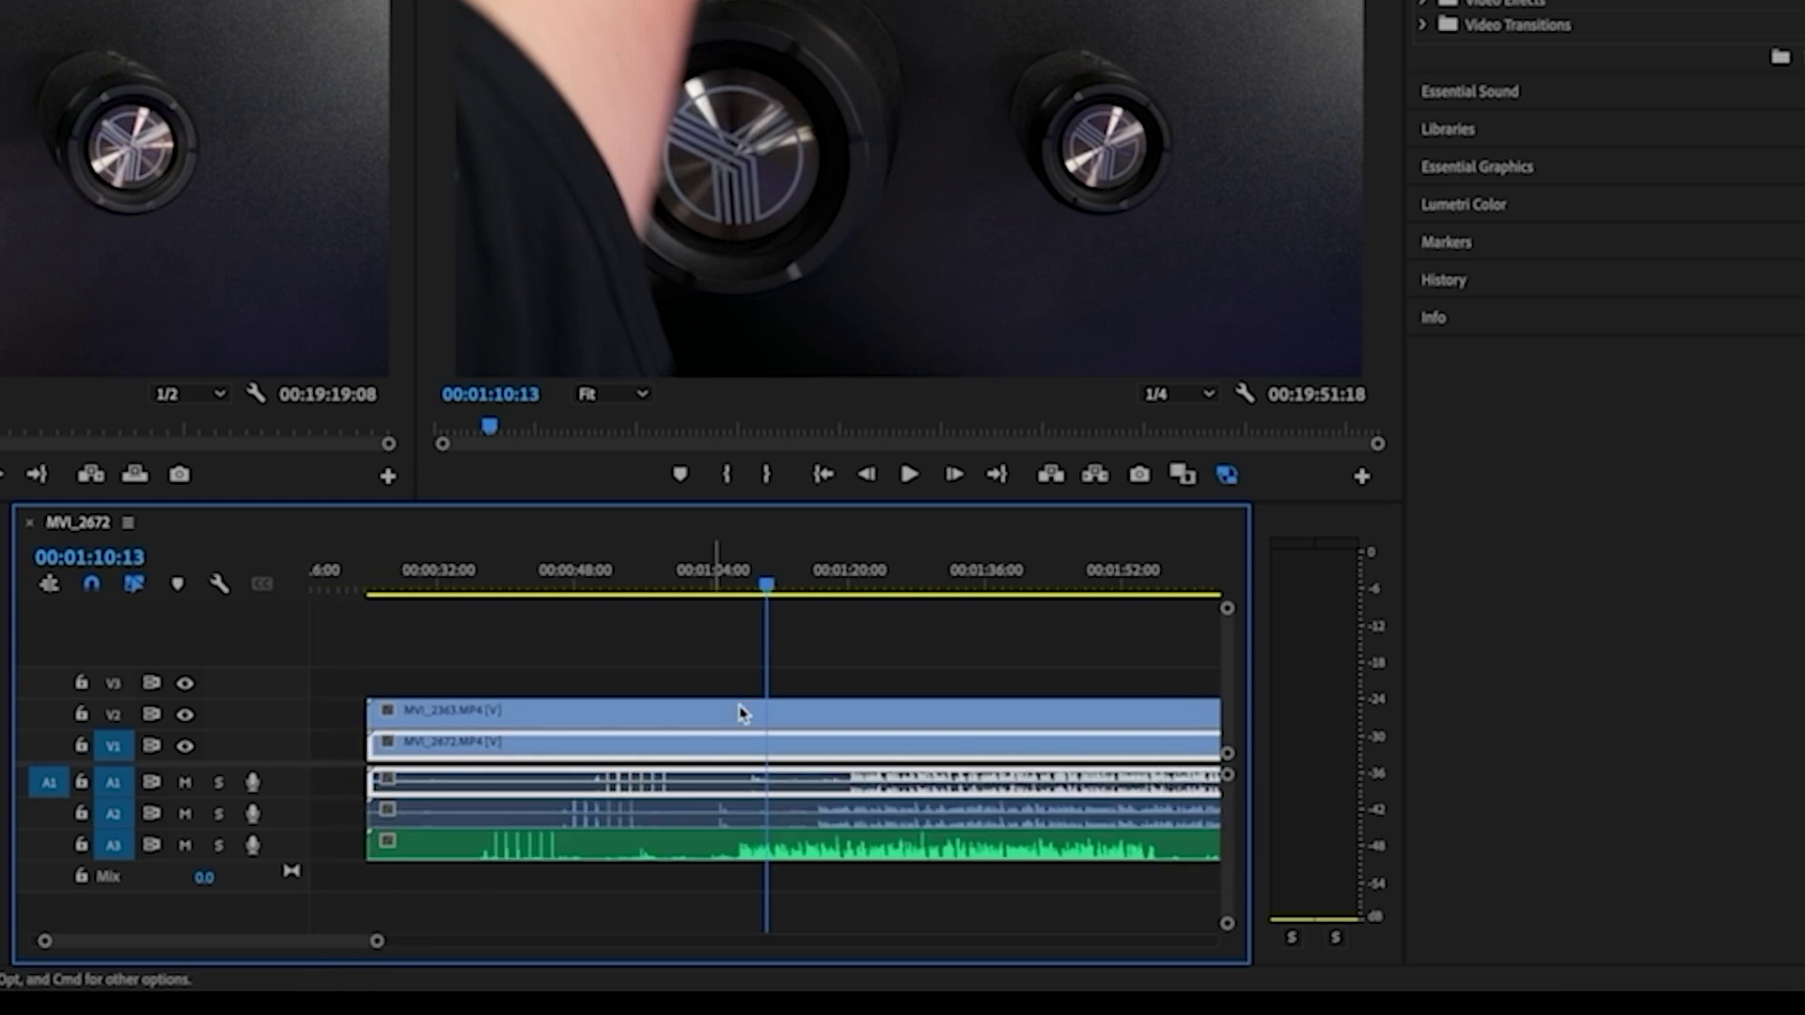
pyautogui.moveTo(762, 588); pyautogui.dragTo(746, 587)
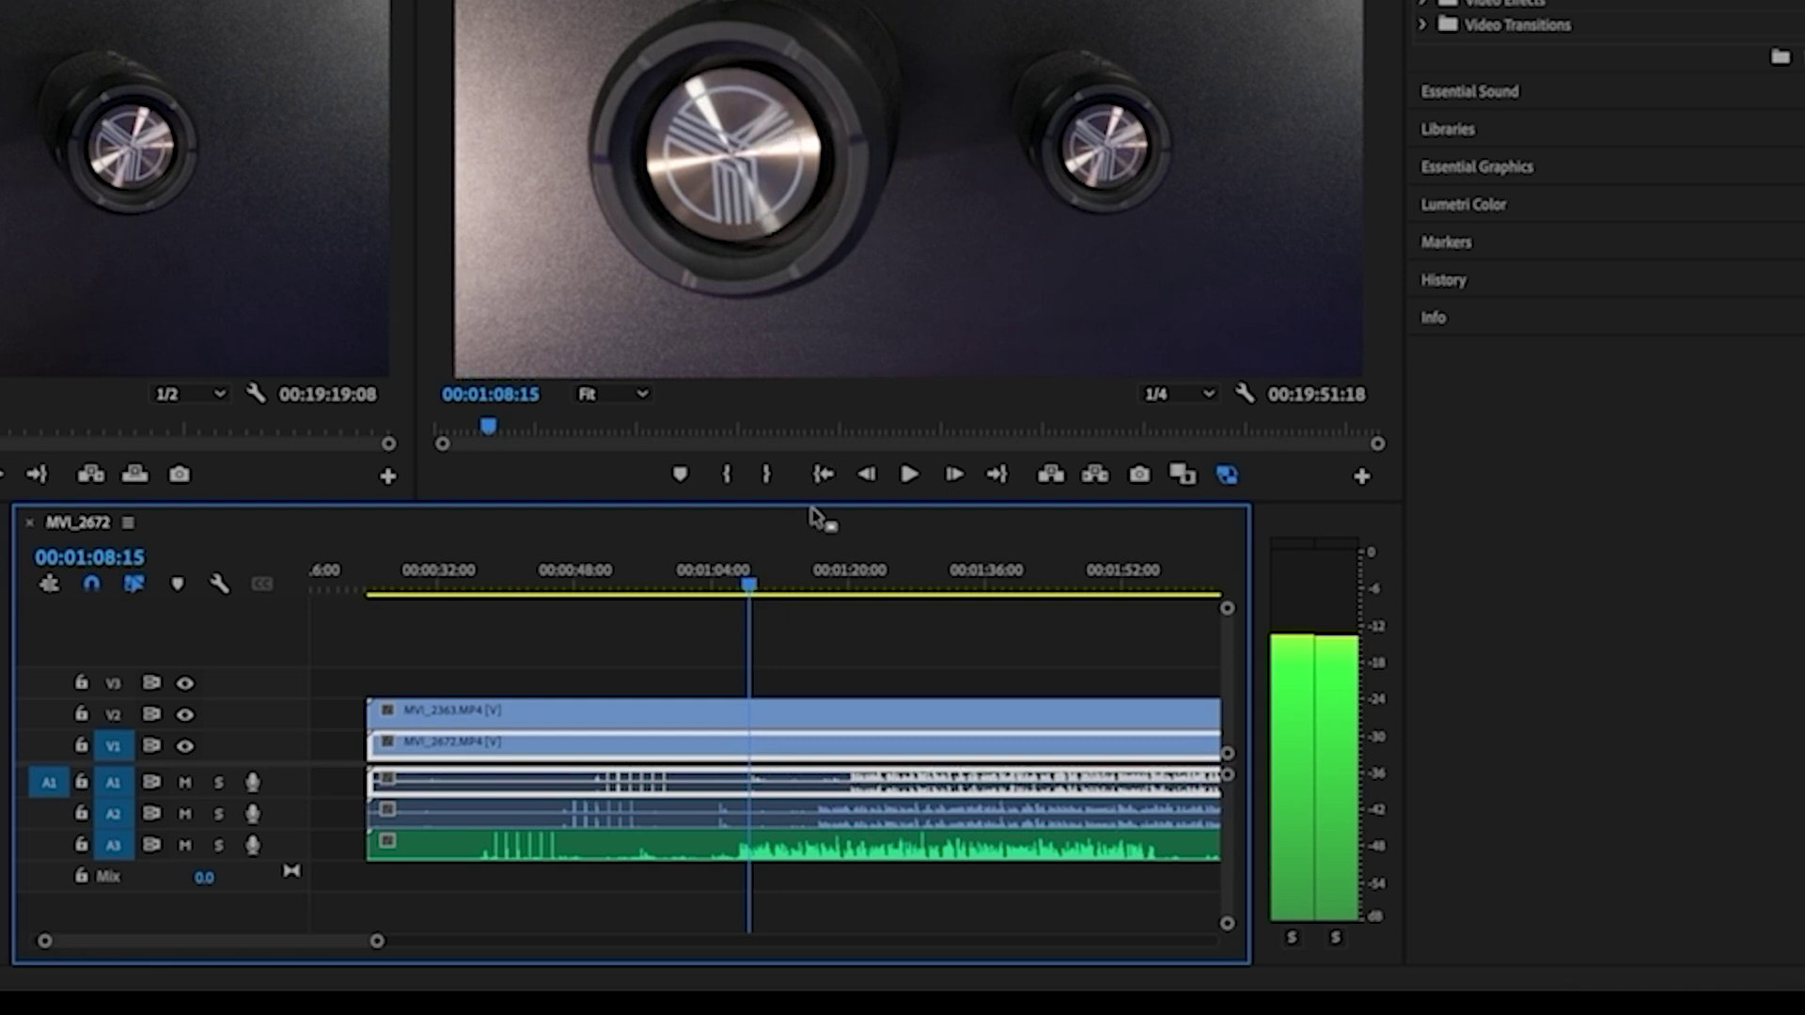
pyautogui.click(907, 477)
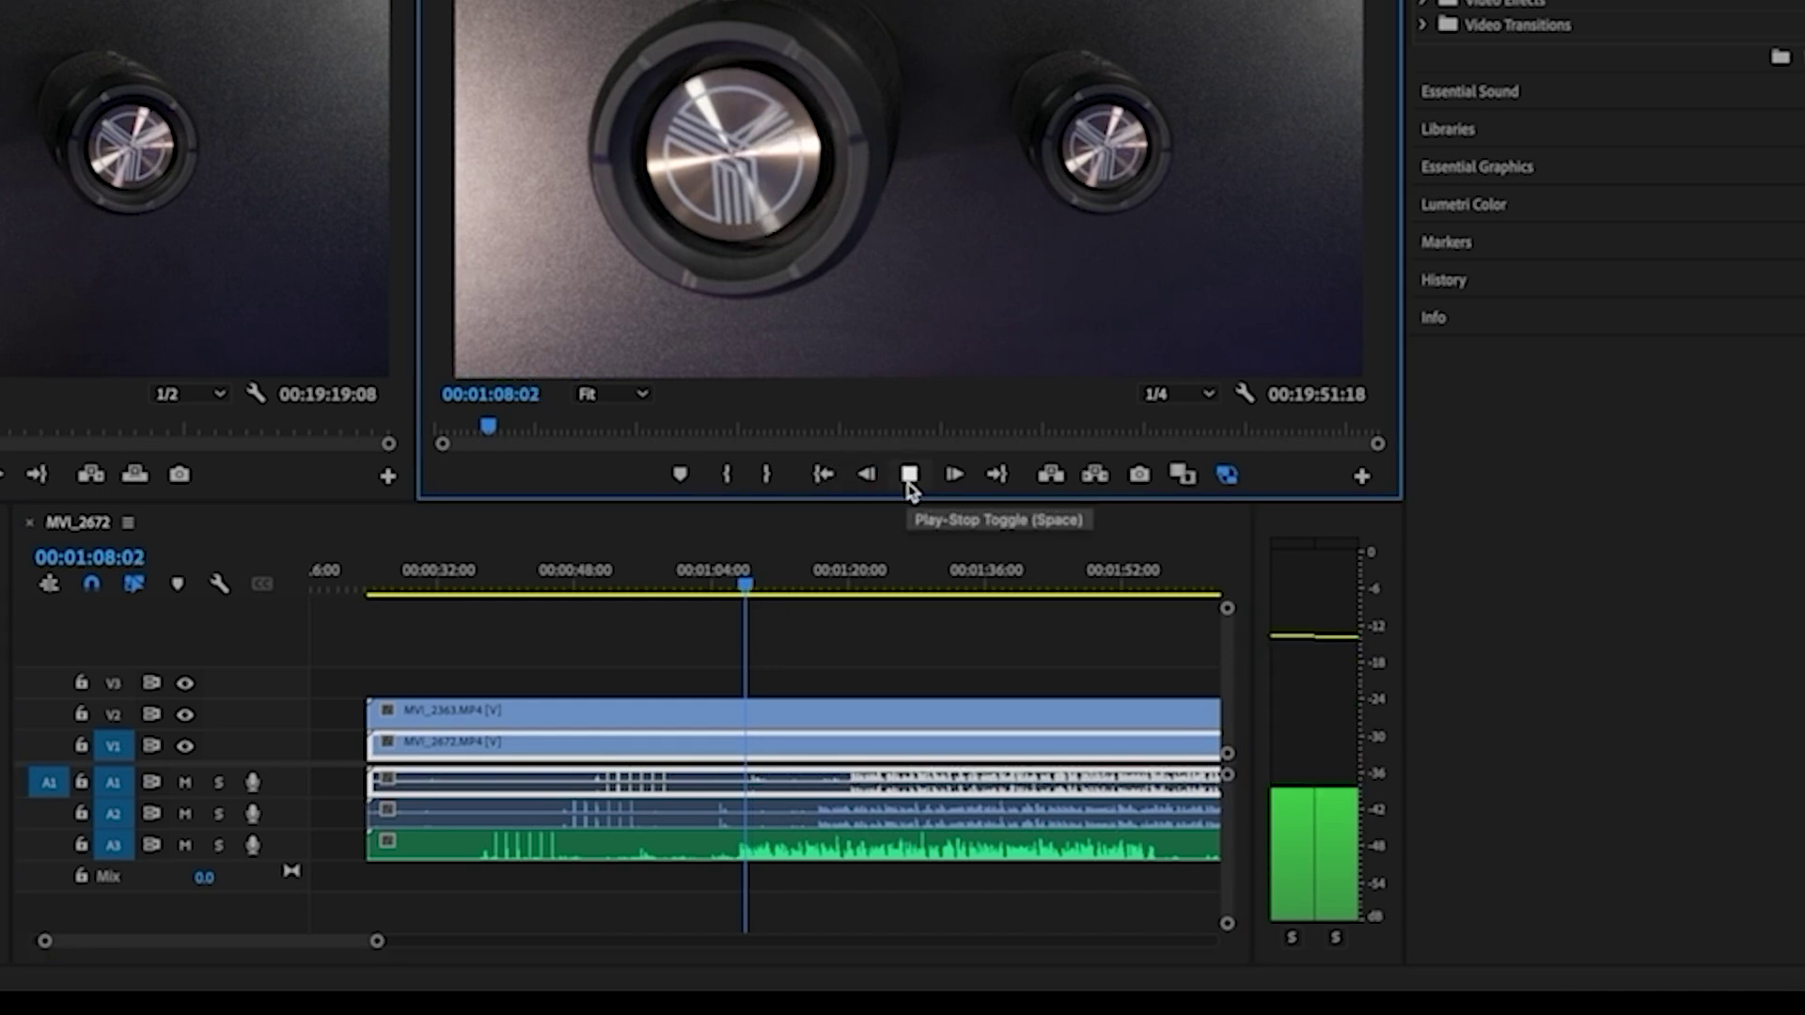
pyautogui.click(853, 576)
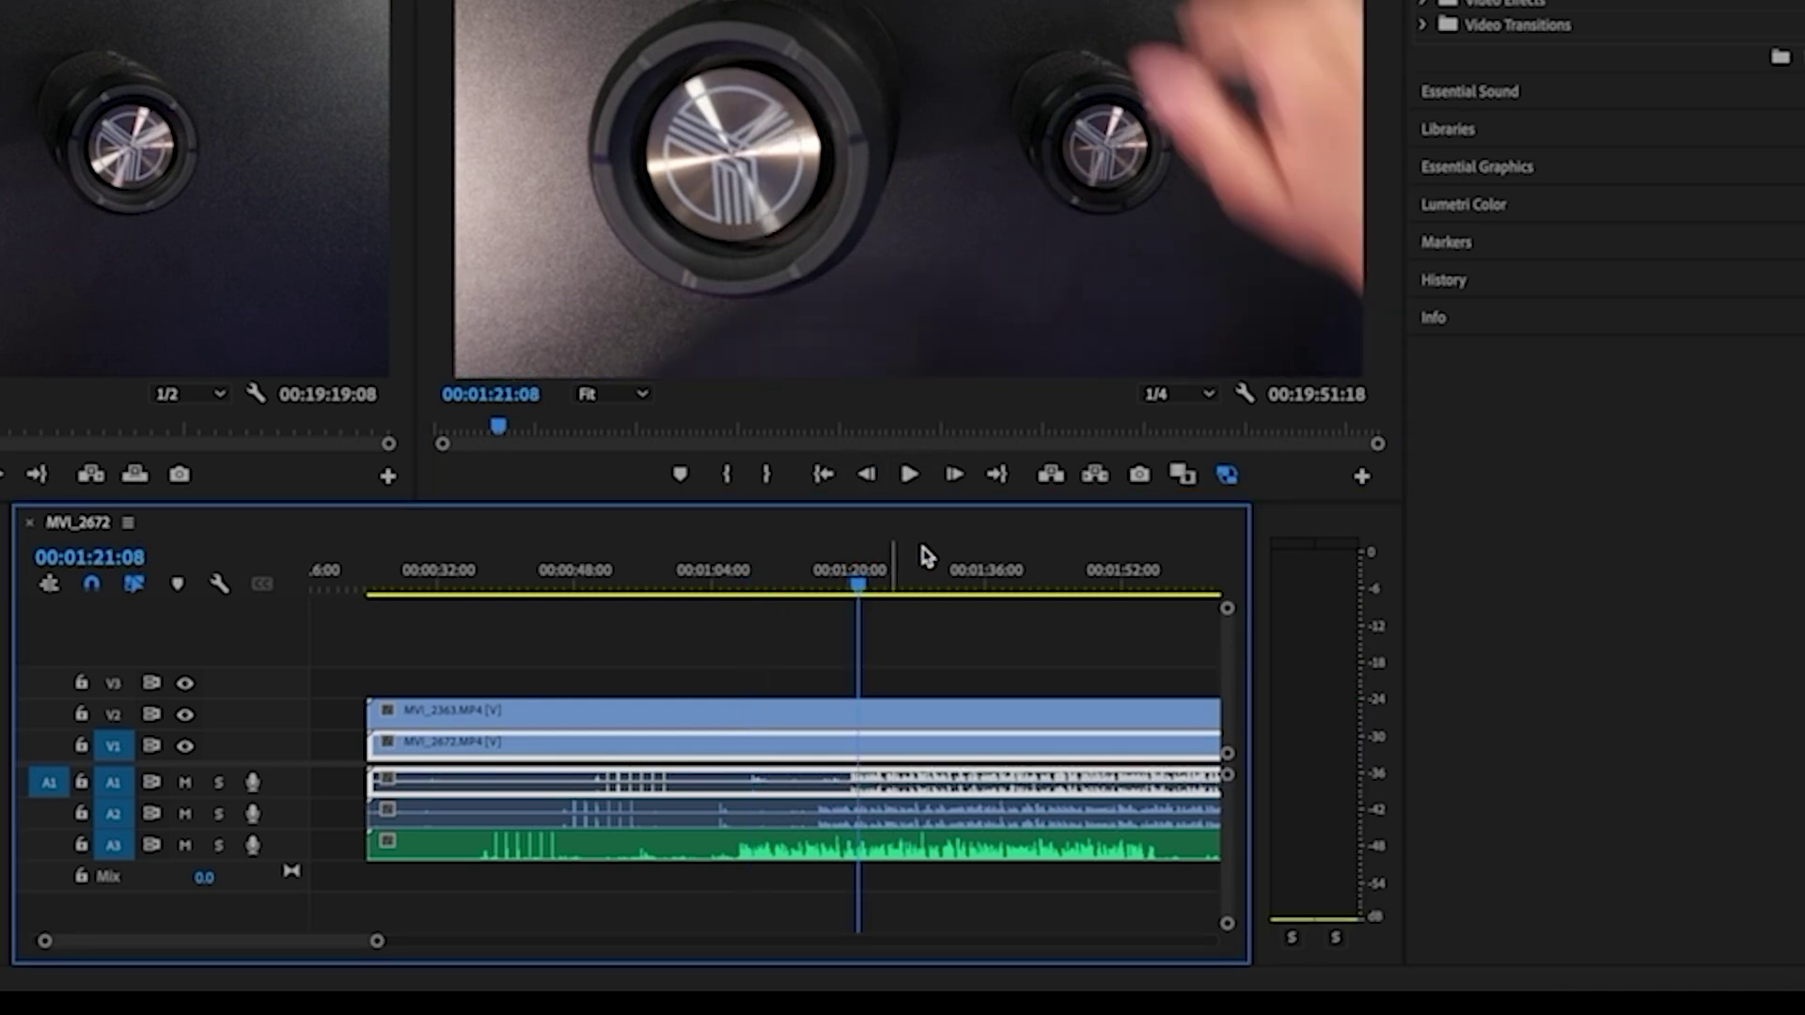
pyautogui.click(909, 478)
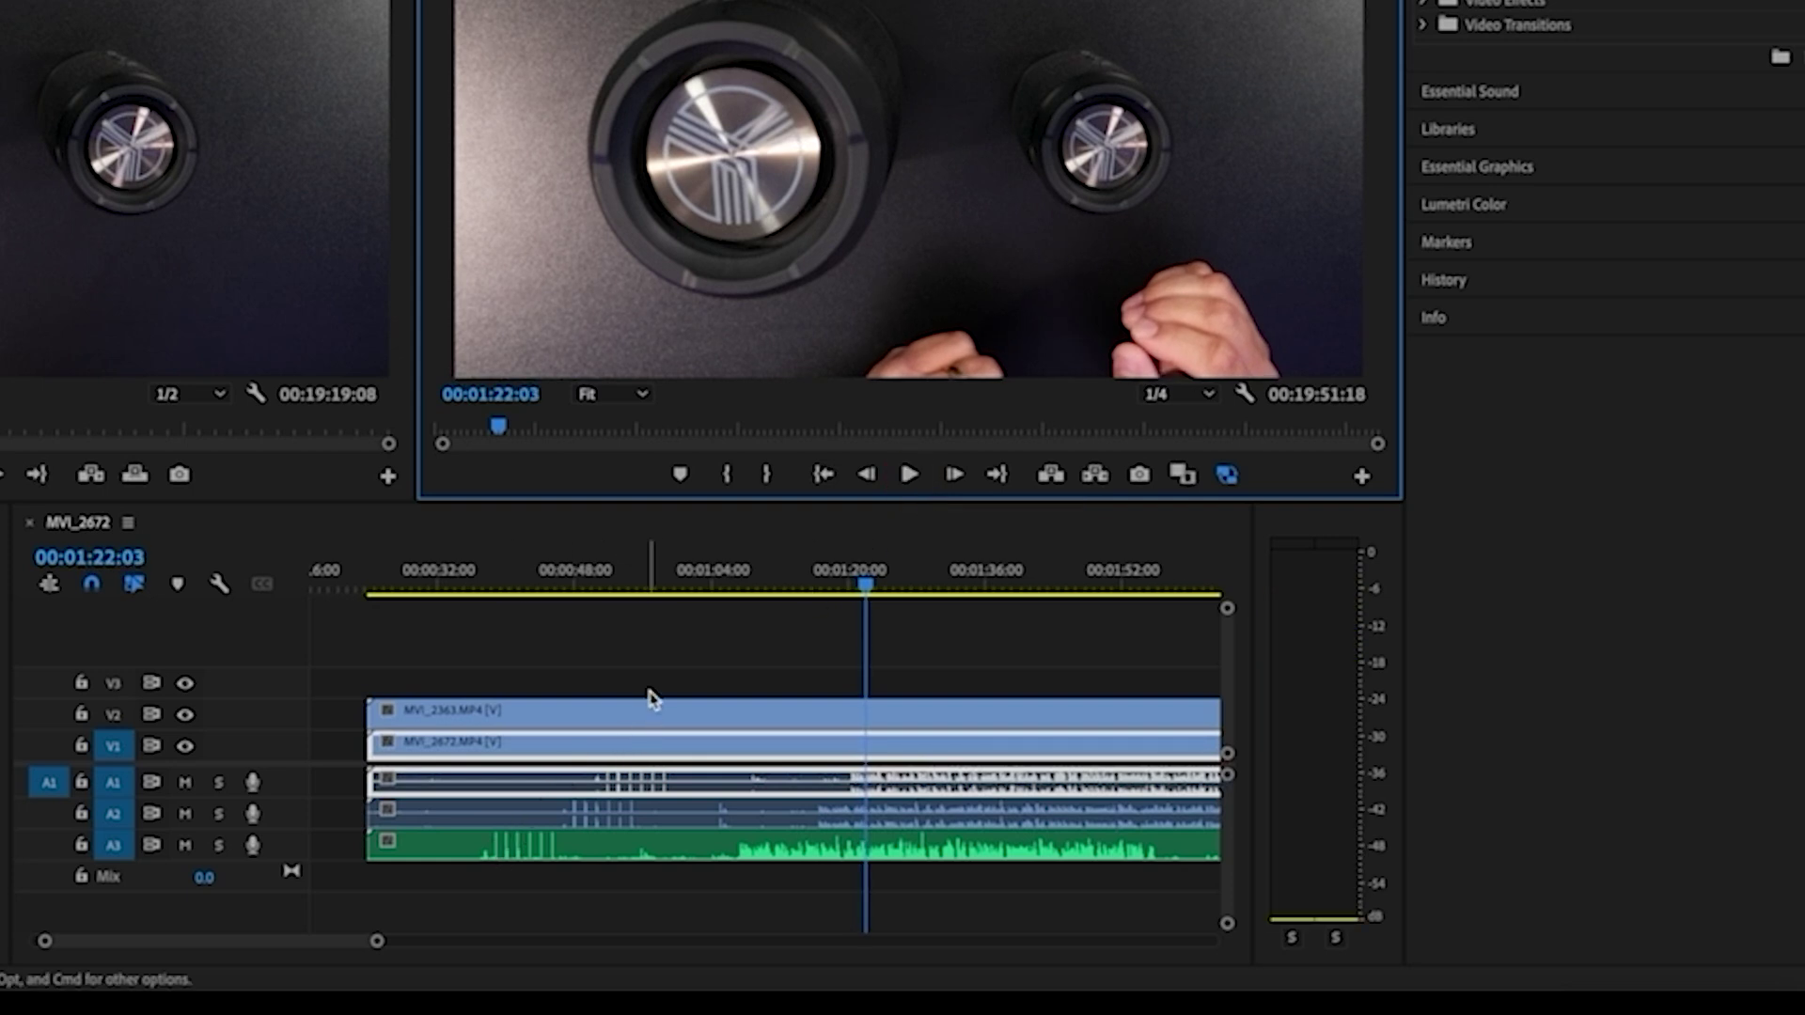
# Step: Synchronize all the video and audio clips on the timeline by Audio, using track channel 1
pyautogui.moveTo(619, 647); pyautogui.dragTo(622, 842)
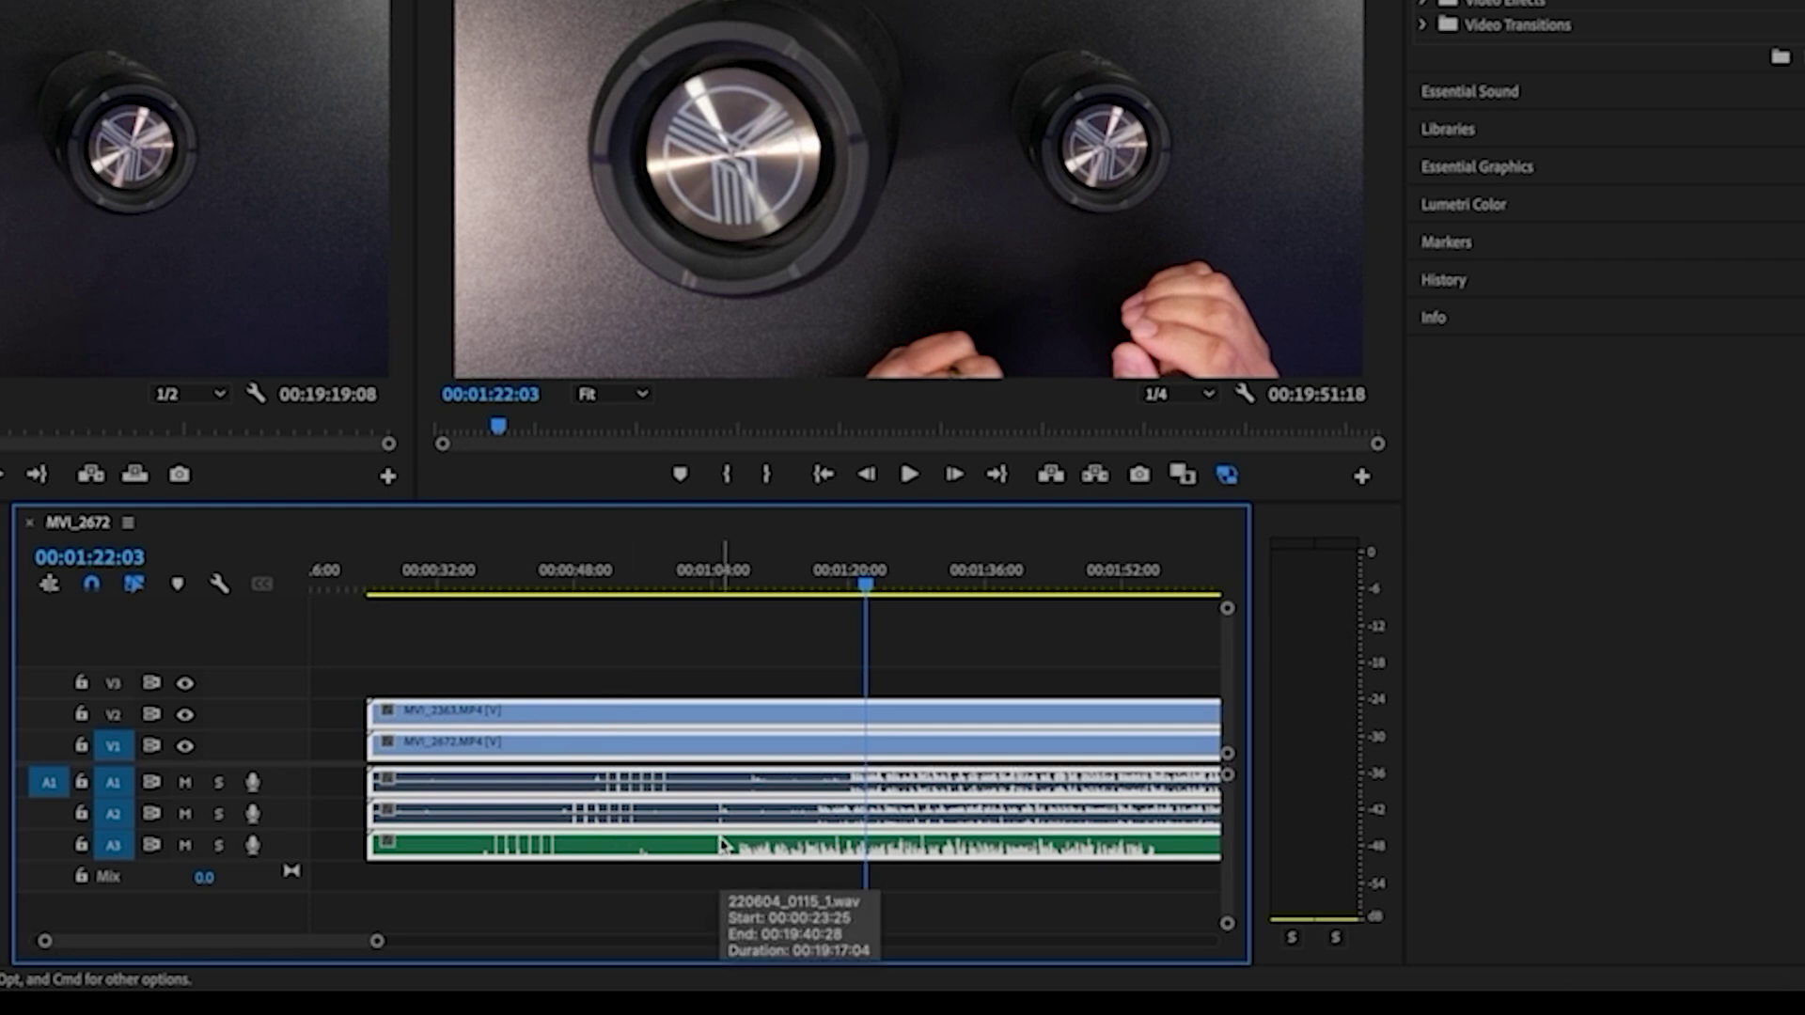
pyautogui.rightClick(725, 759)
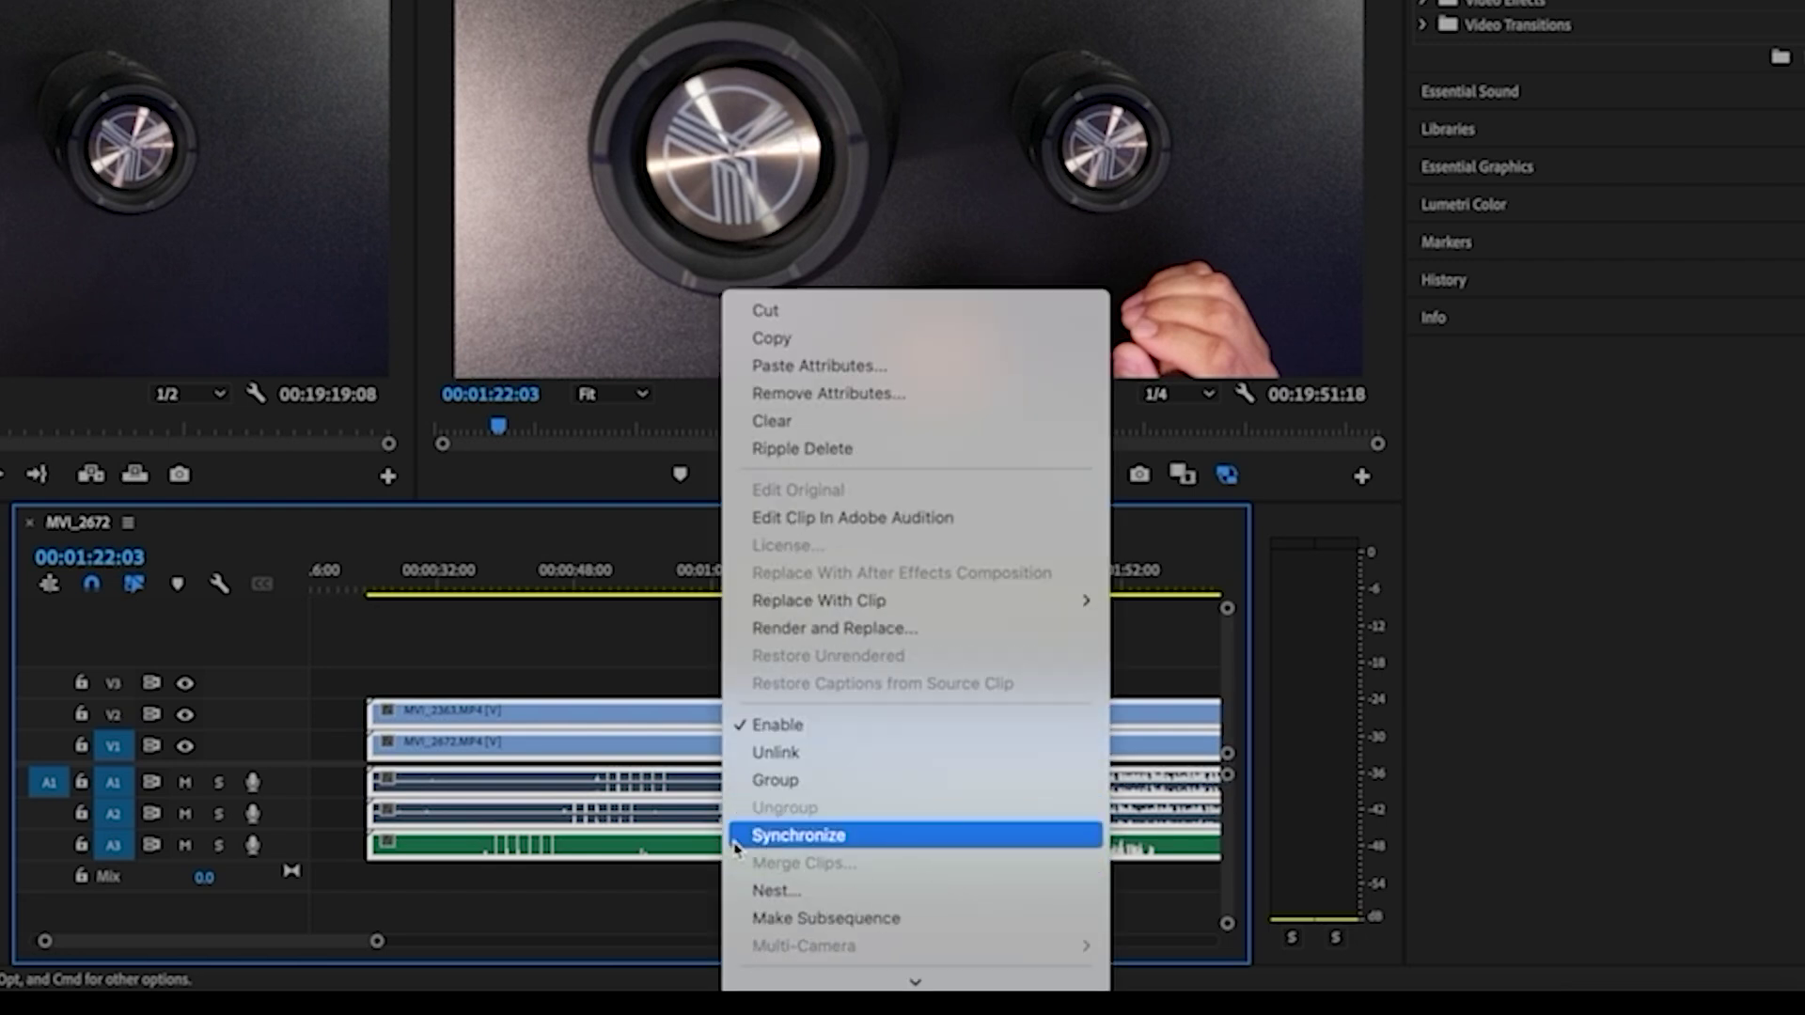
pyautogui.click(799, 836)
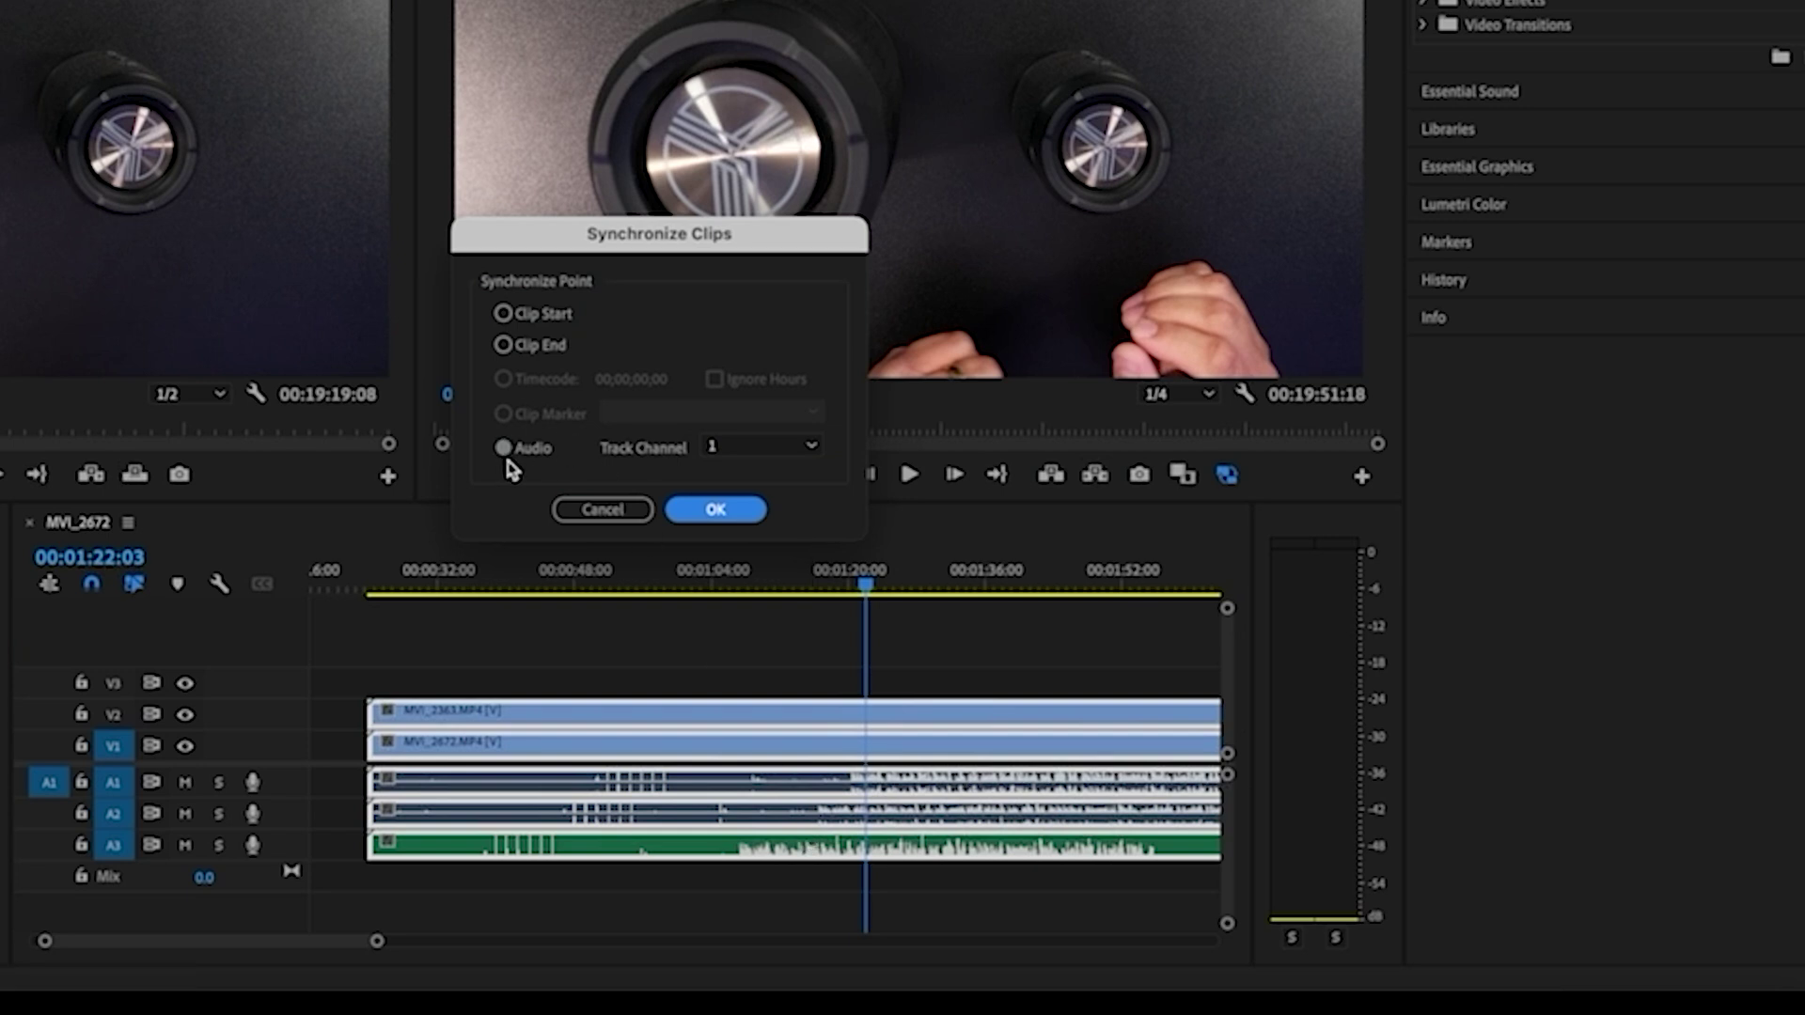
pyautogui.click(716, 512)
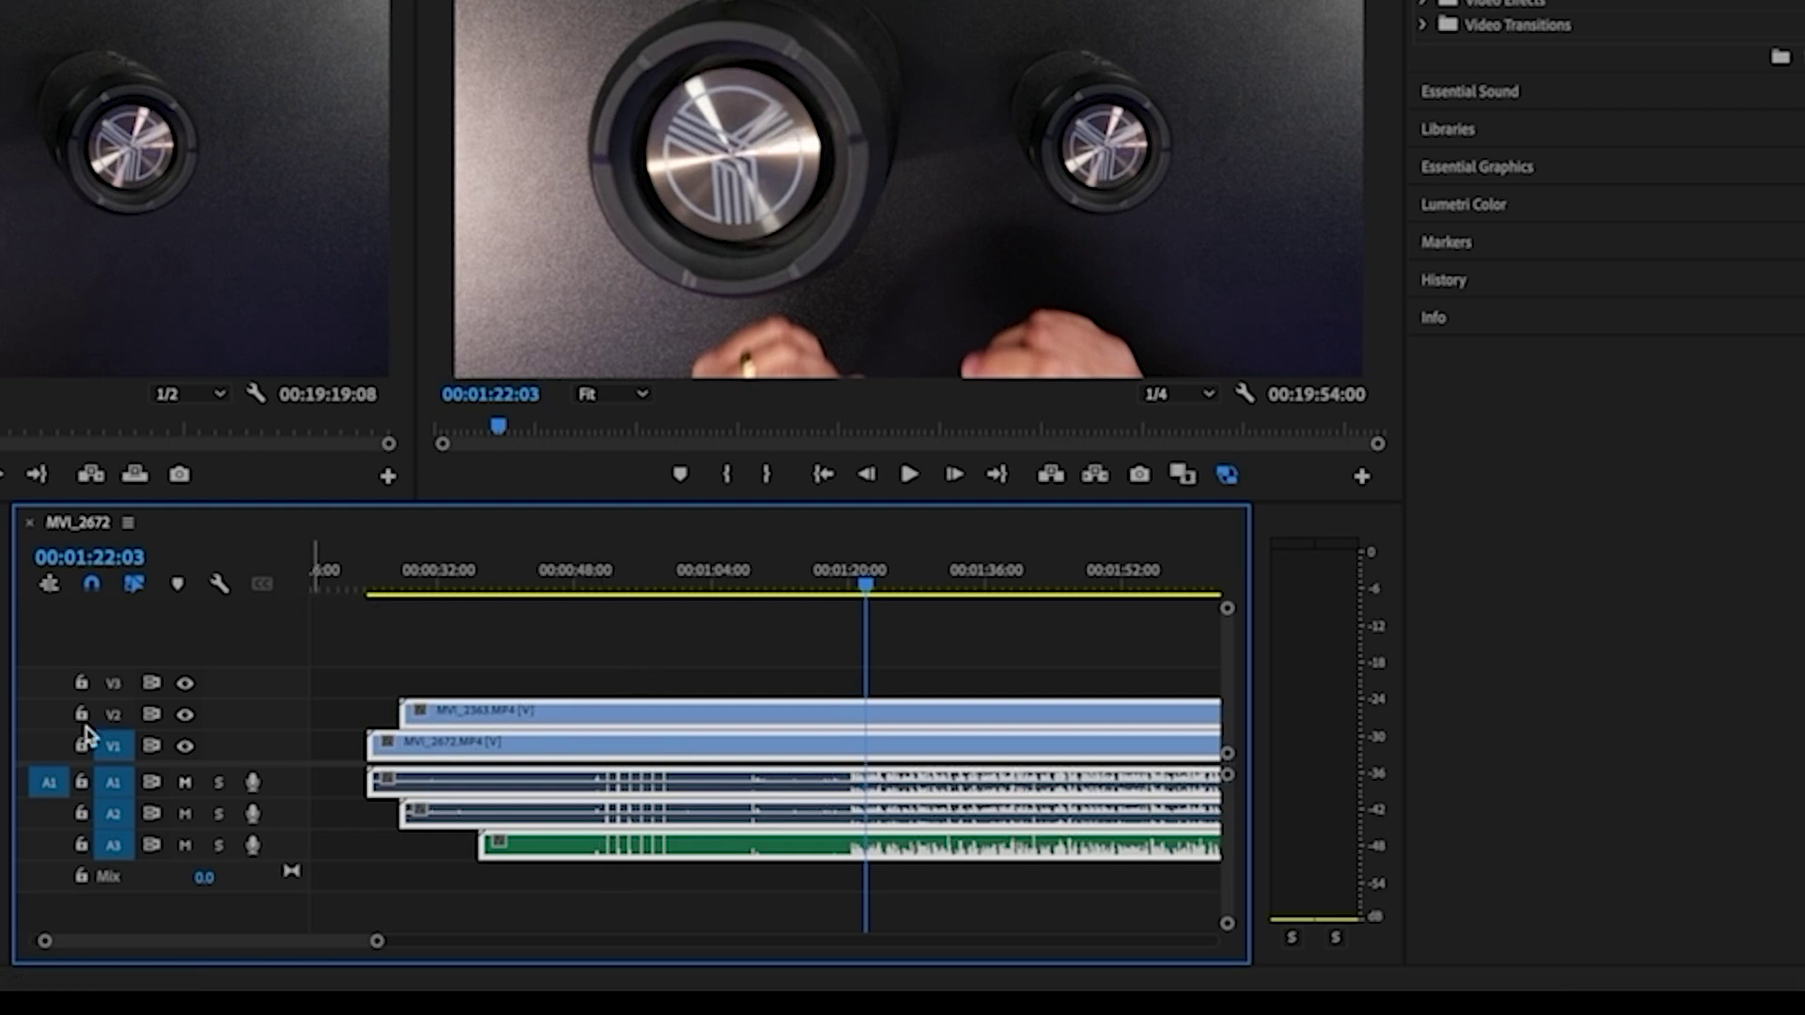
# Step: Split both camera clips where the WAV recording begins and remove the pieces before that point
pyautogui.click(3, 646)
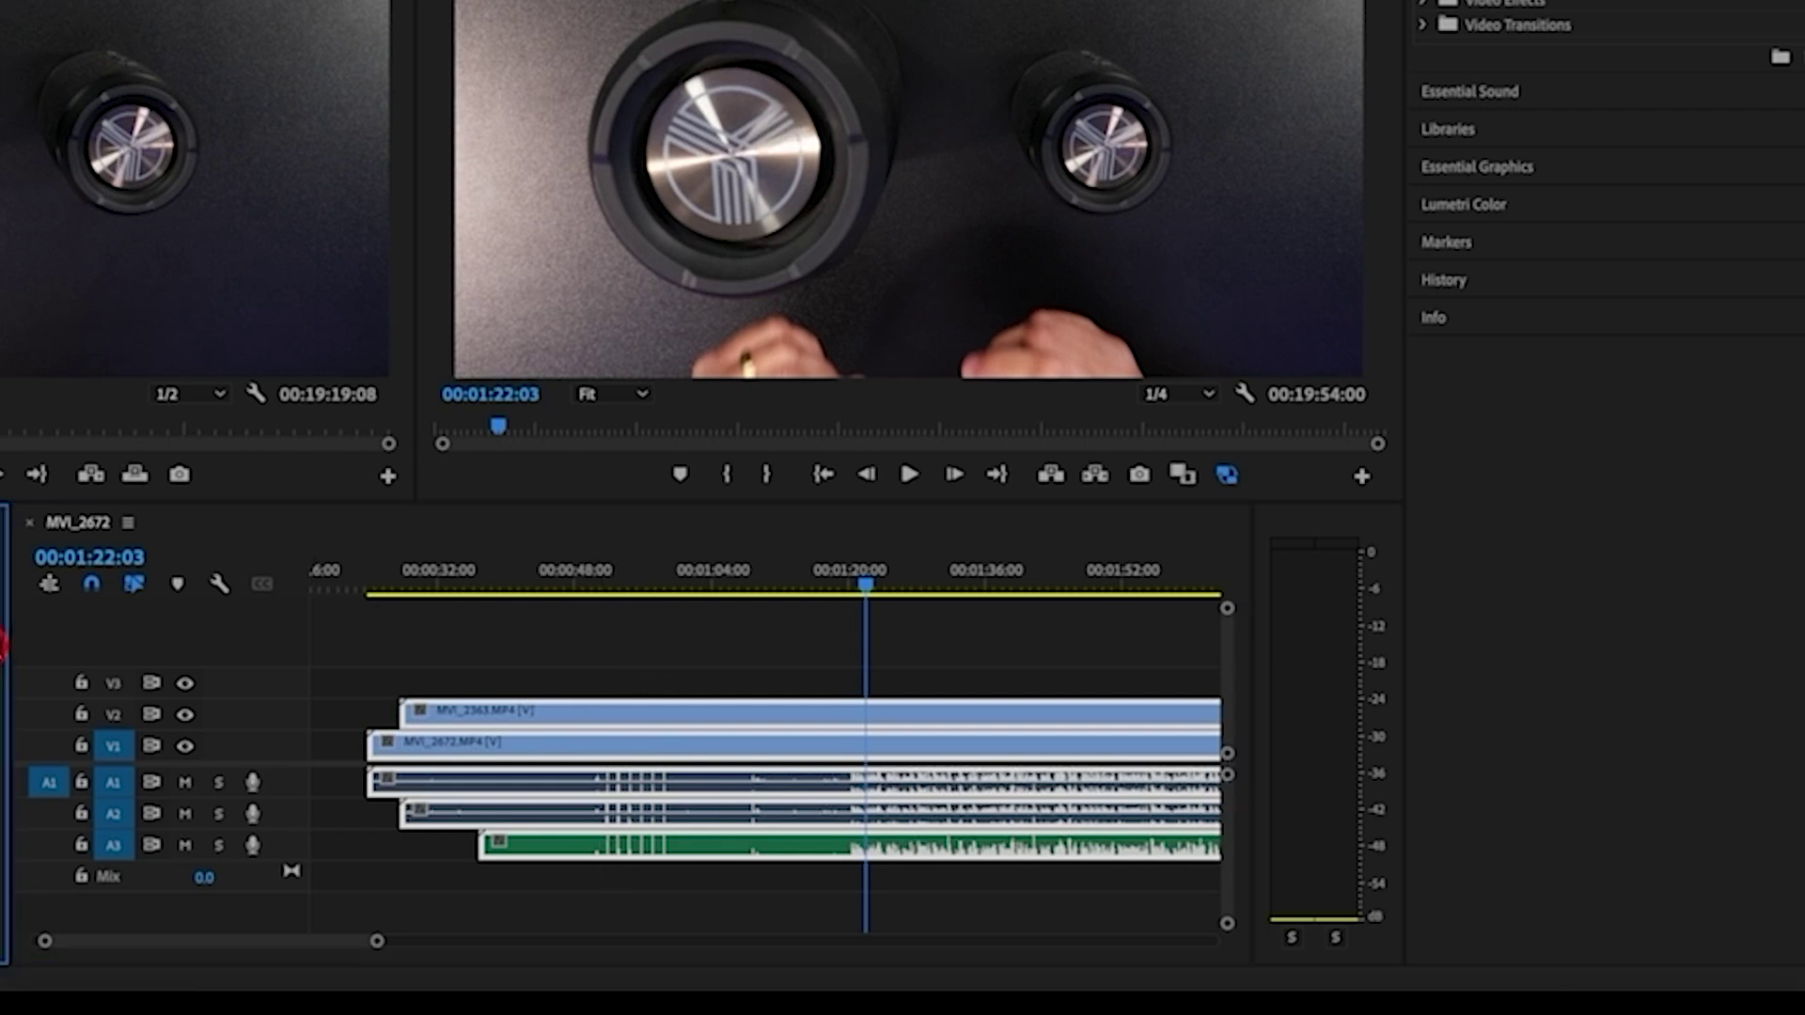
pyautogui.click(478, 712)
pyautogui.click(478, 744)
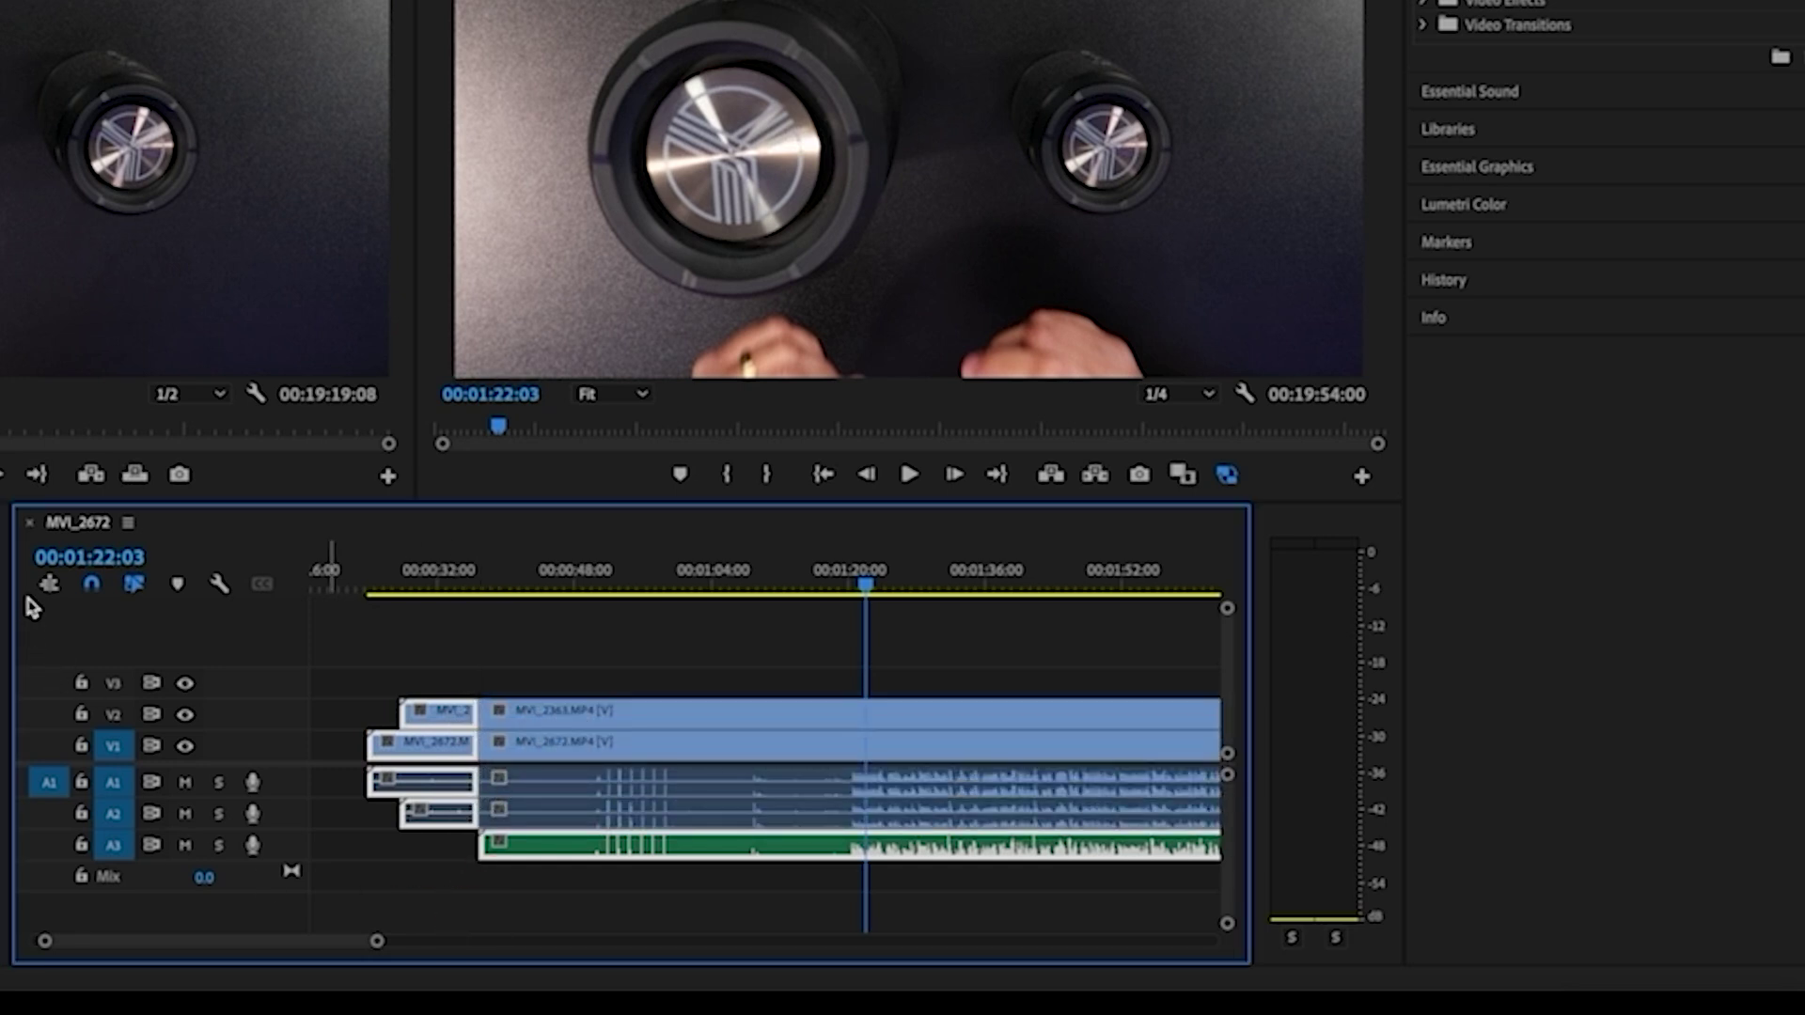
pyautogui.moveTo(422, 641); pyautogui.dragTo(442, 820)
pyautogui.rightClick(442, 820)
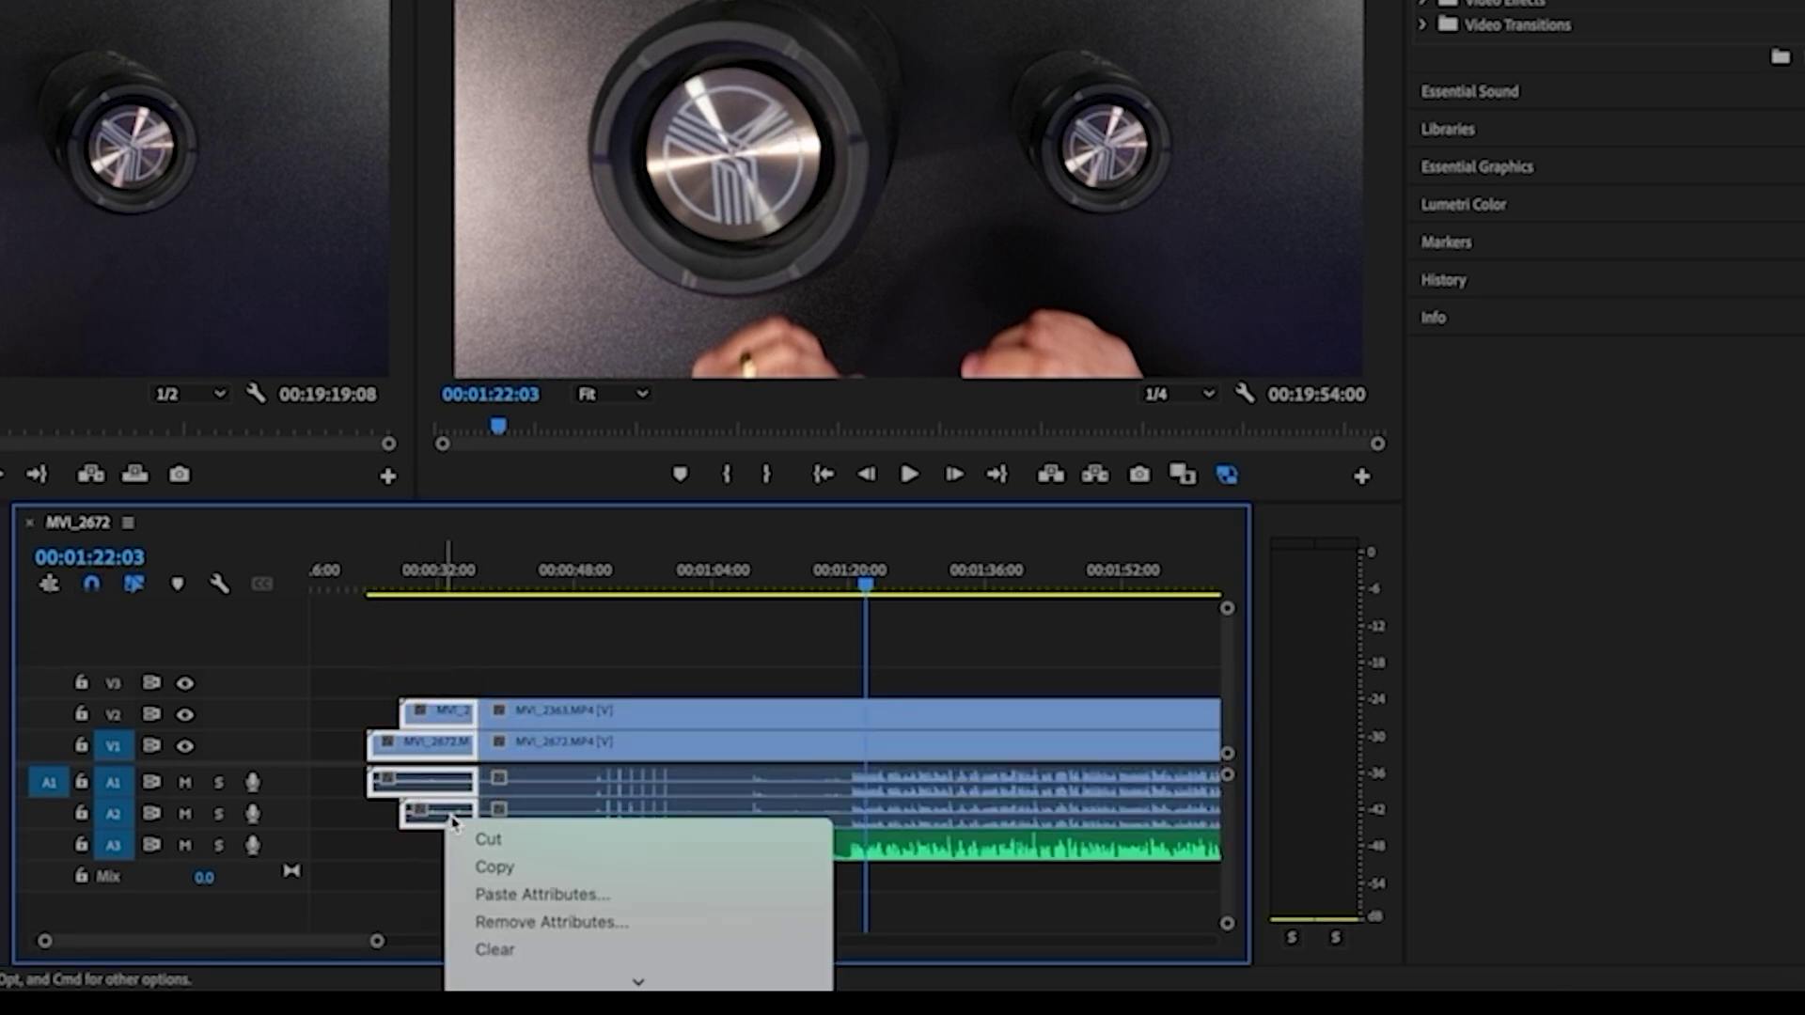
pyautogui.click(561, 842)
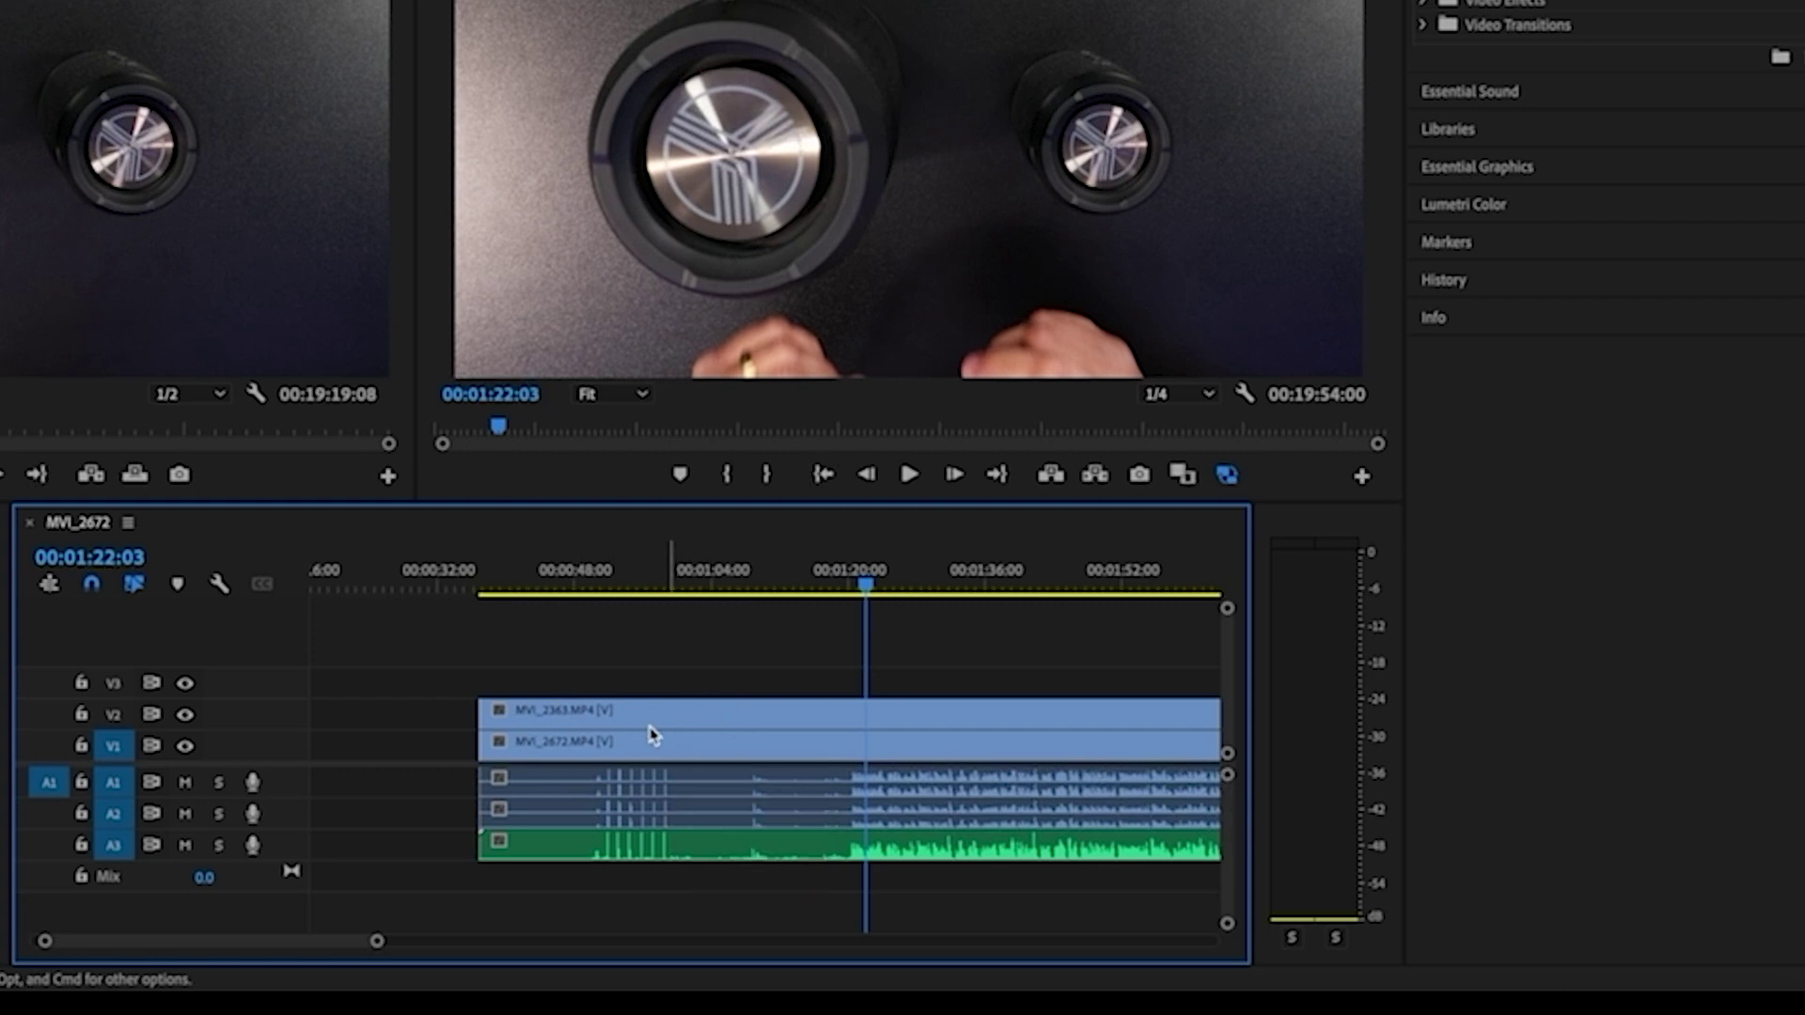
# Step: Play the sequence from 00:01:20:08 to check the synchronized audio against the picture
pyautogui.click(867, 596)
pyautogui.moveTo(867, 597); pyautogui.dragTo(851, 597)
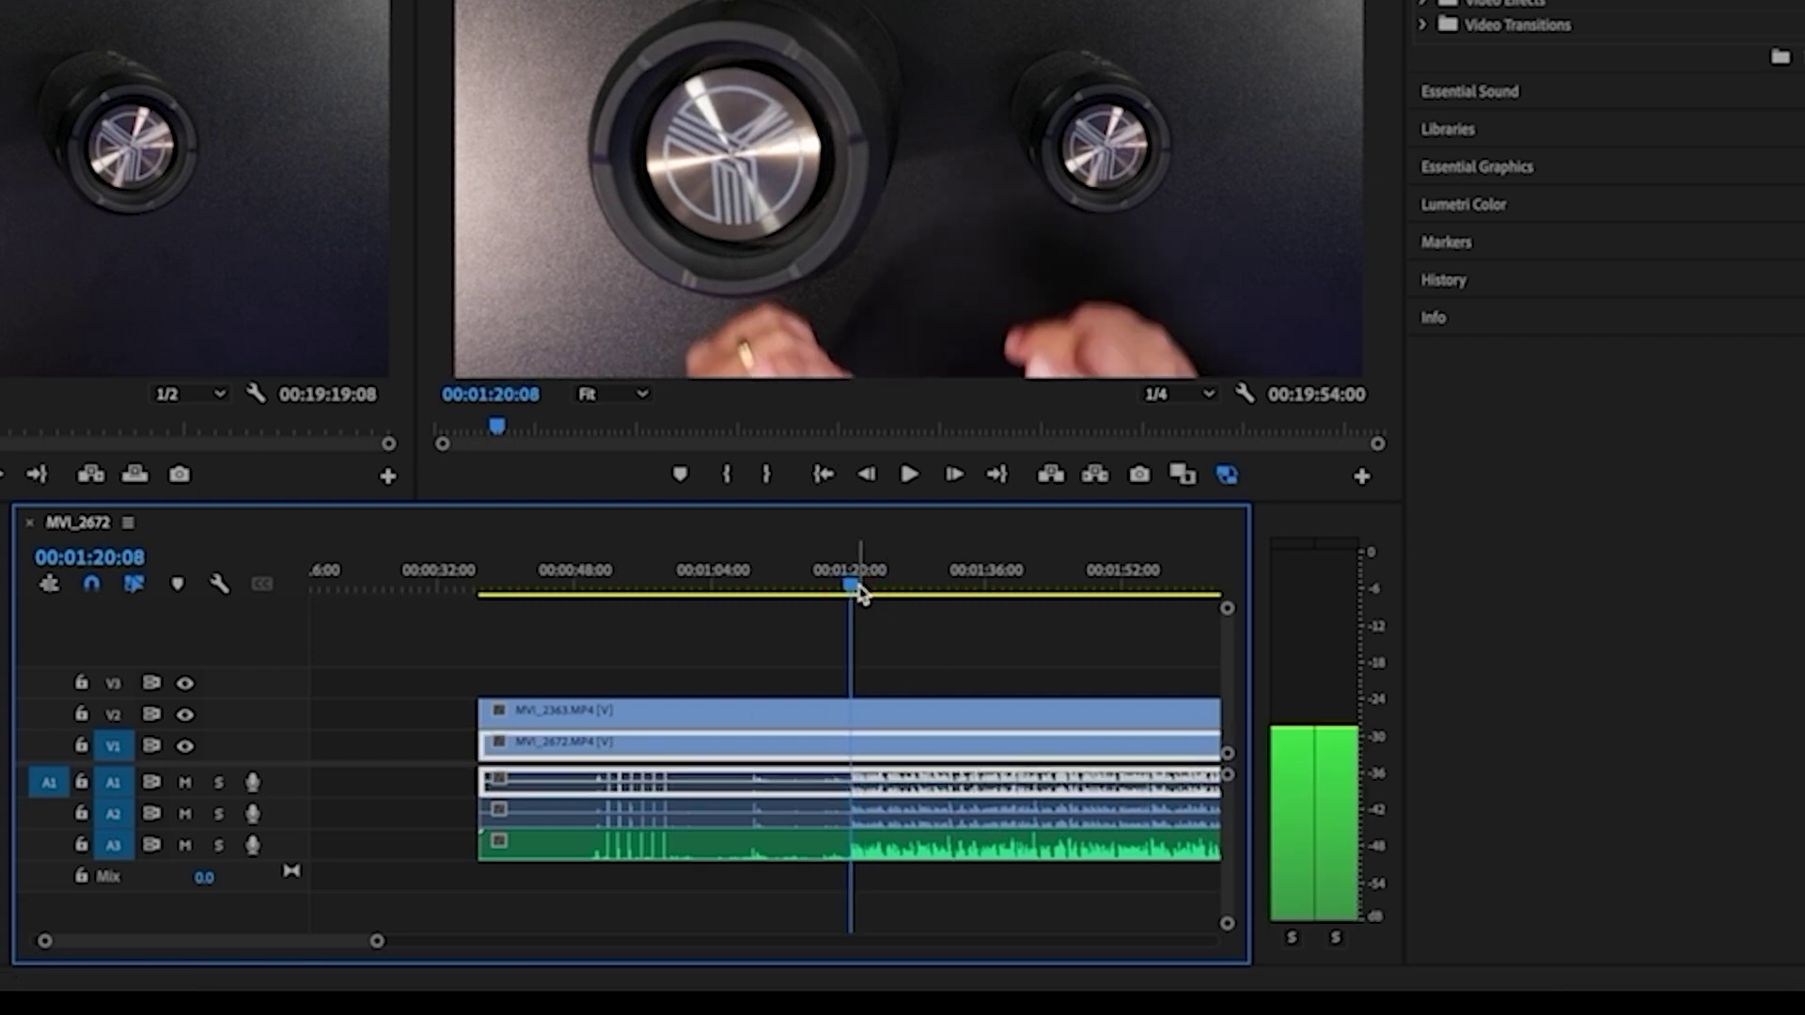
pyautogui.click(910, 474)
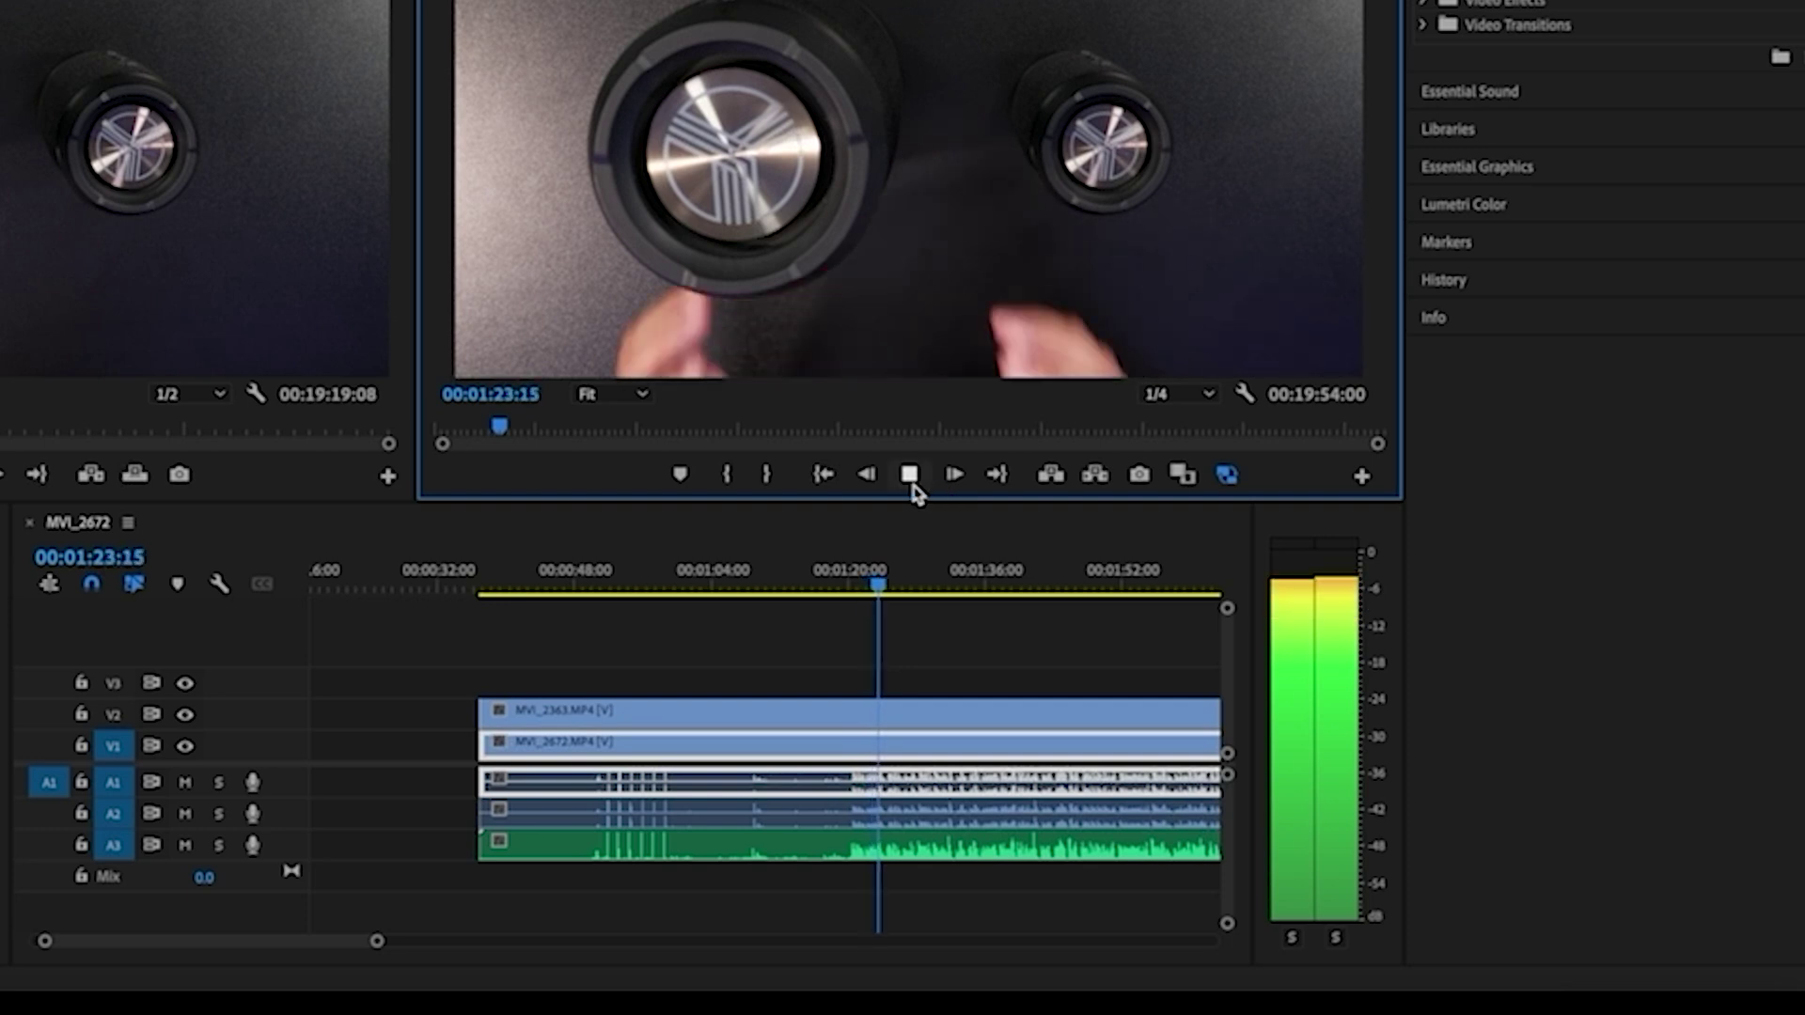
pyautogui.click(910, 474)
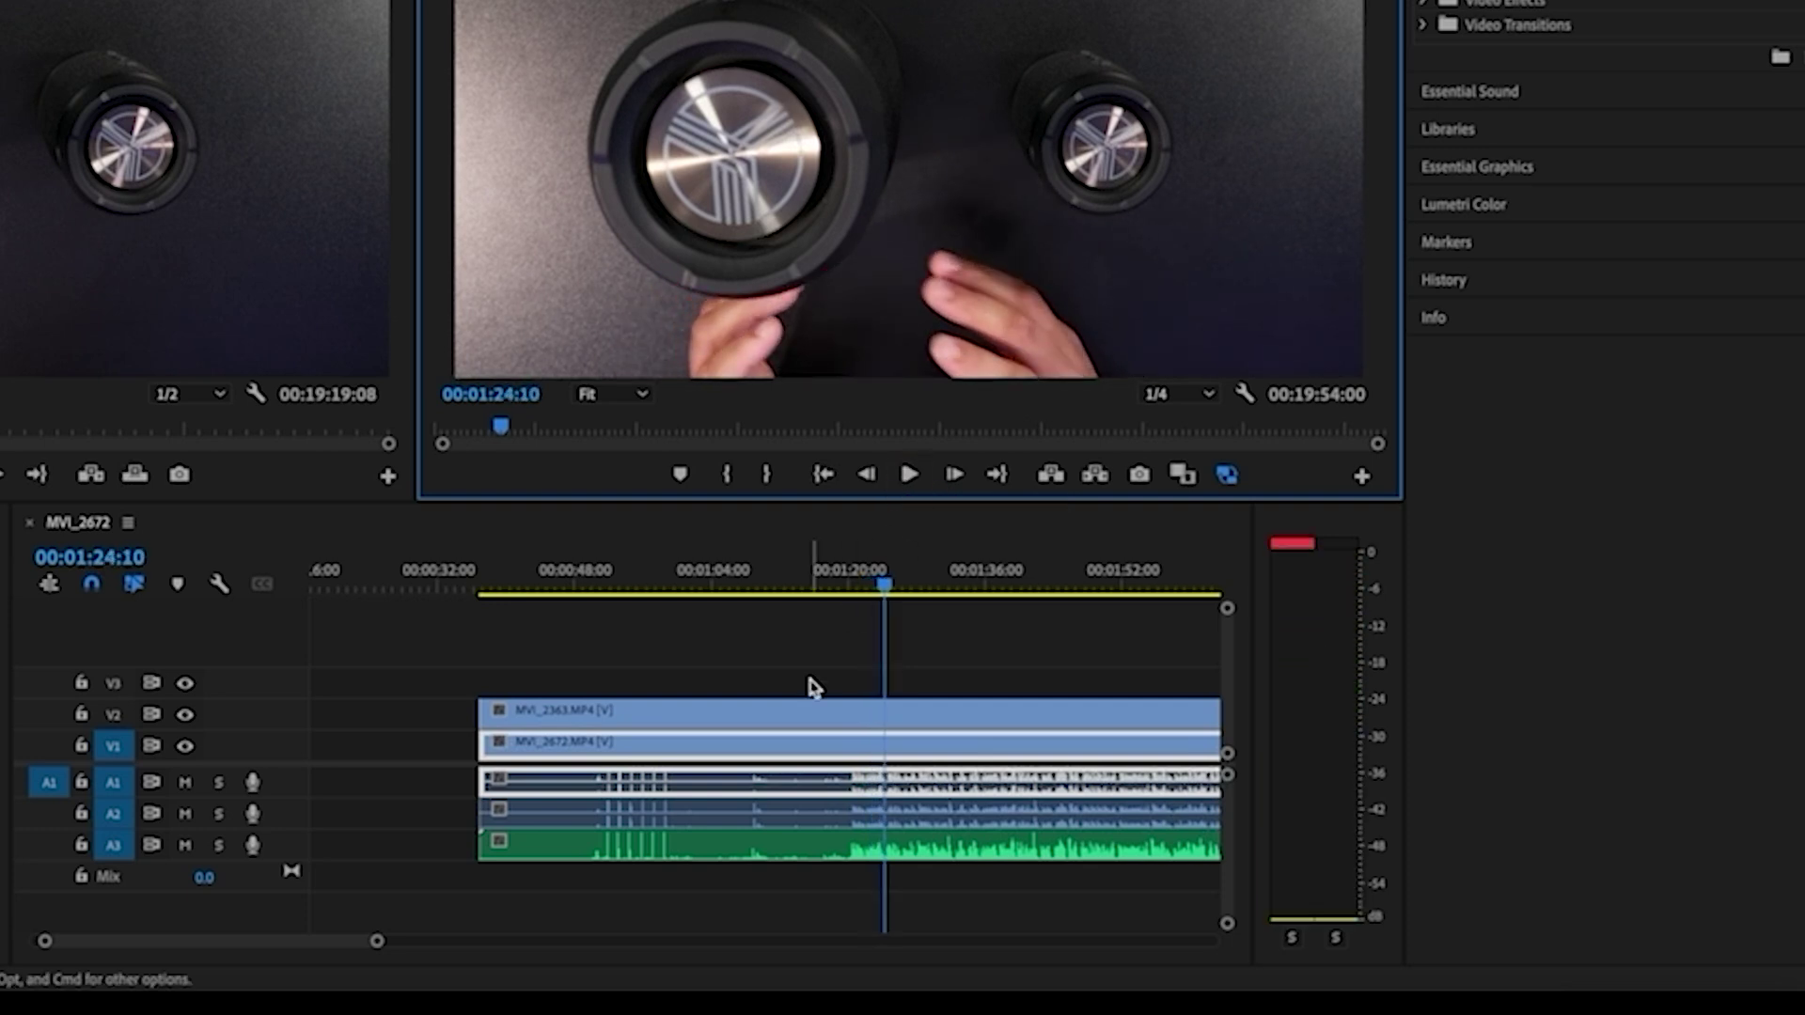
# Step: Unlink the audio from the video of both camera clips, MVI_2363.MP4 and MVI_2672.MP4
pyautogui.click(631, 669)
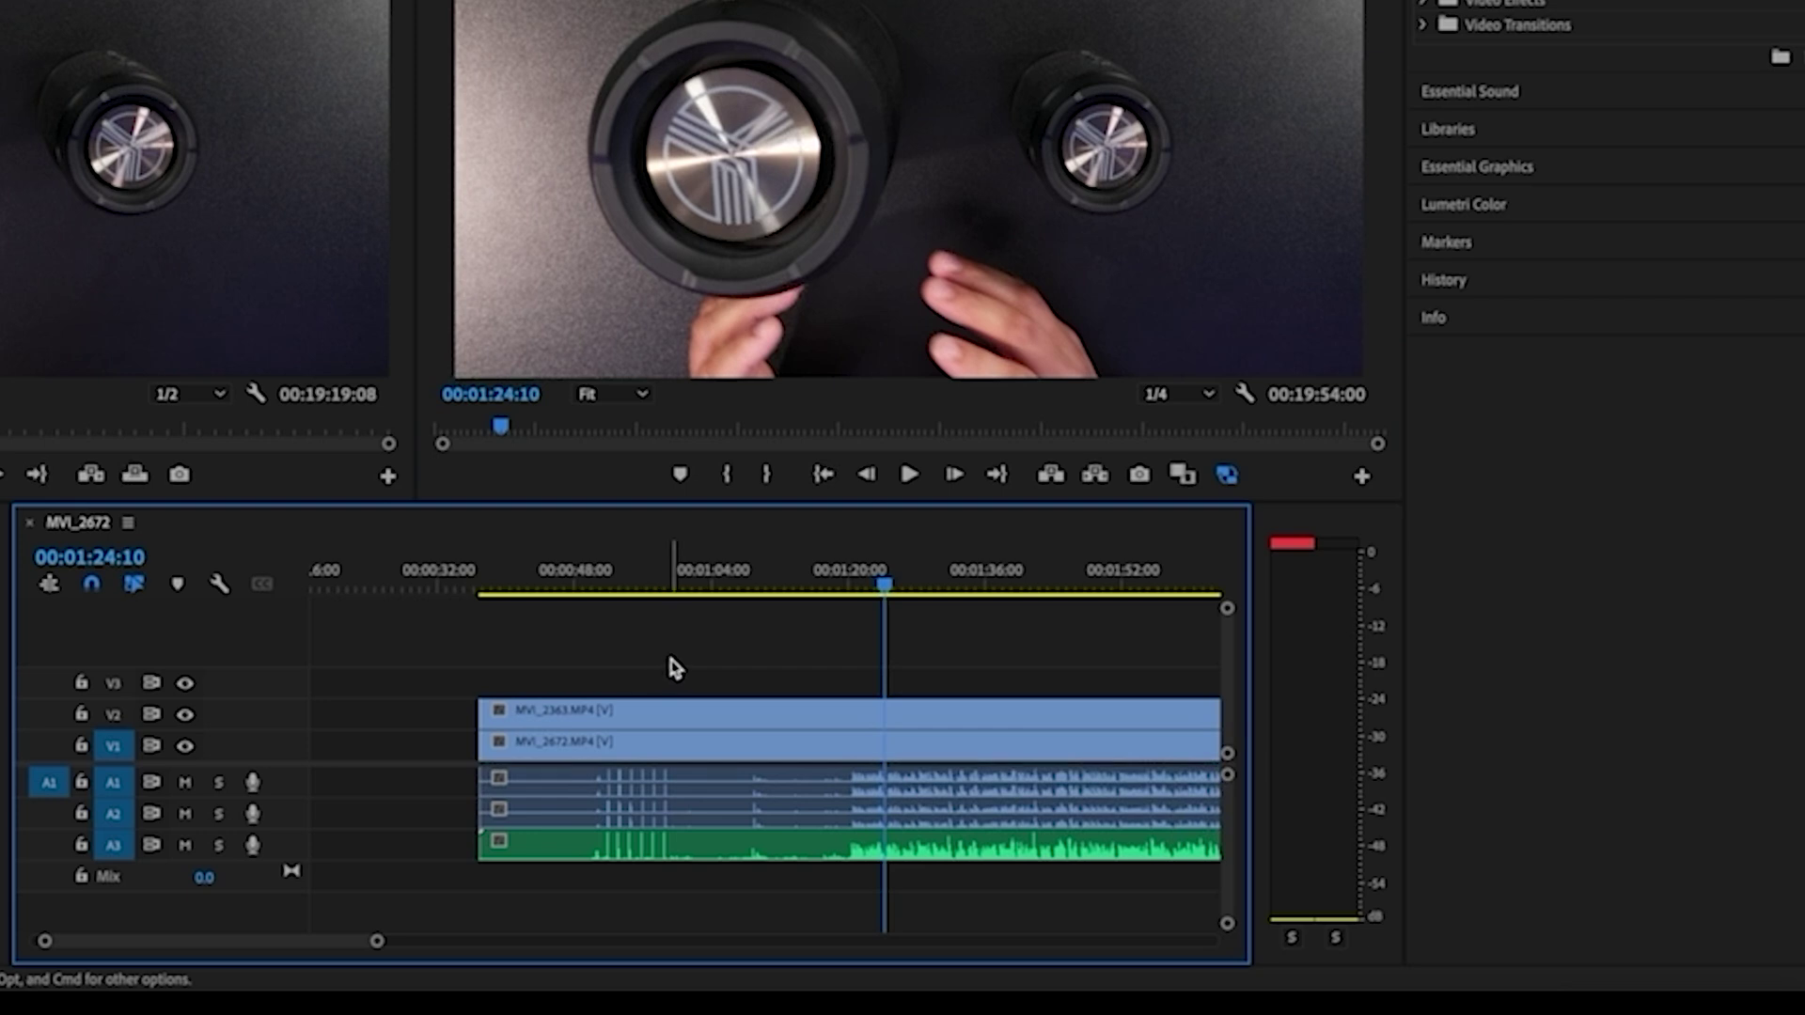
pyautogui.moveTo(668, 669); pyautogui.dragTo(685, 754)
pyautogui.rightClick(696, 752)
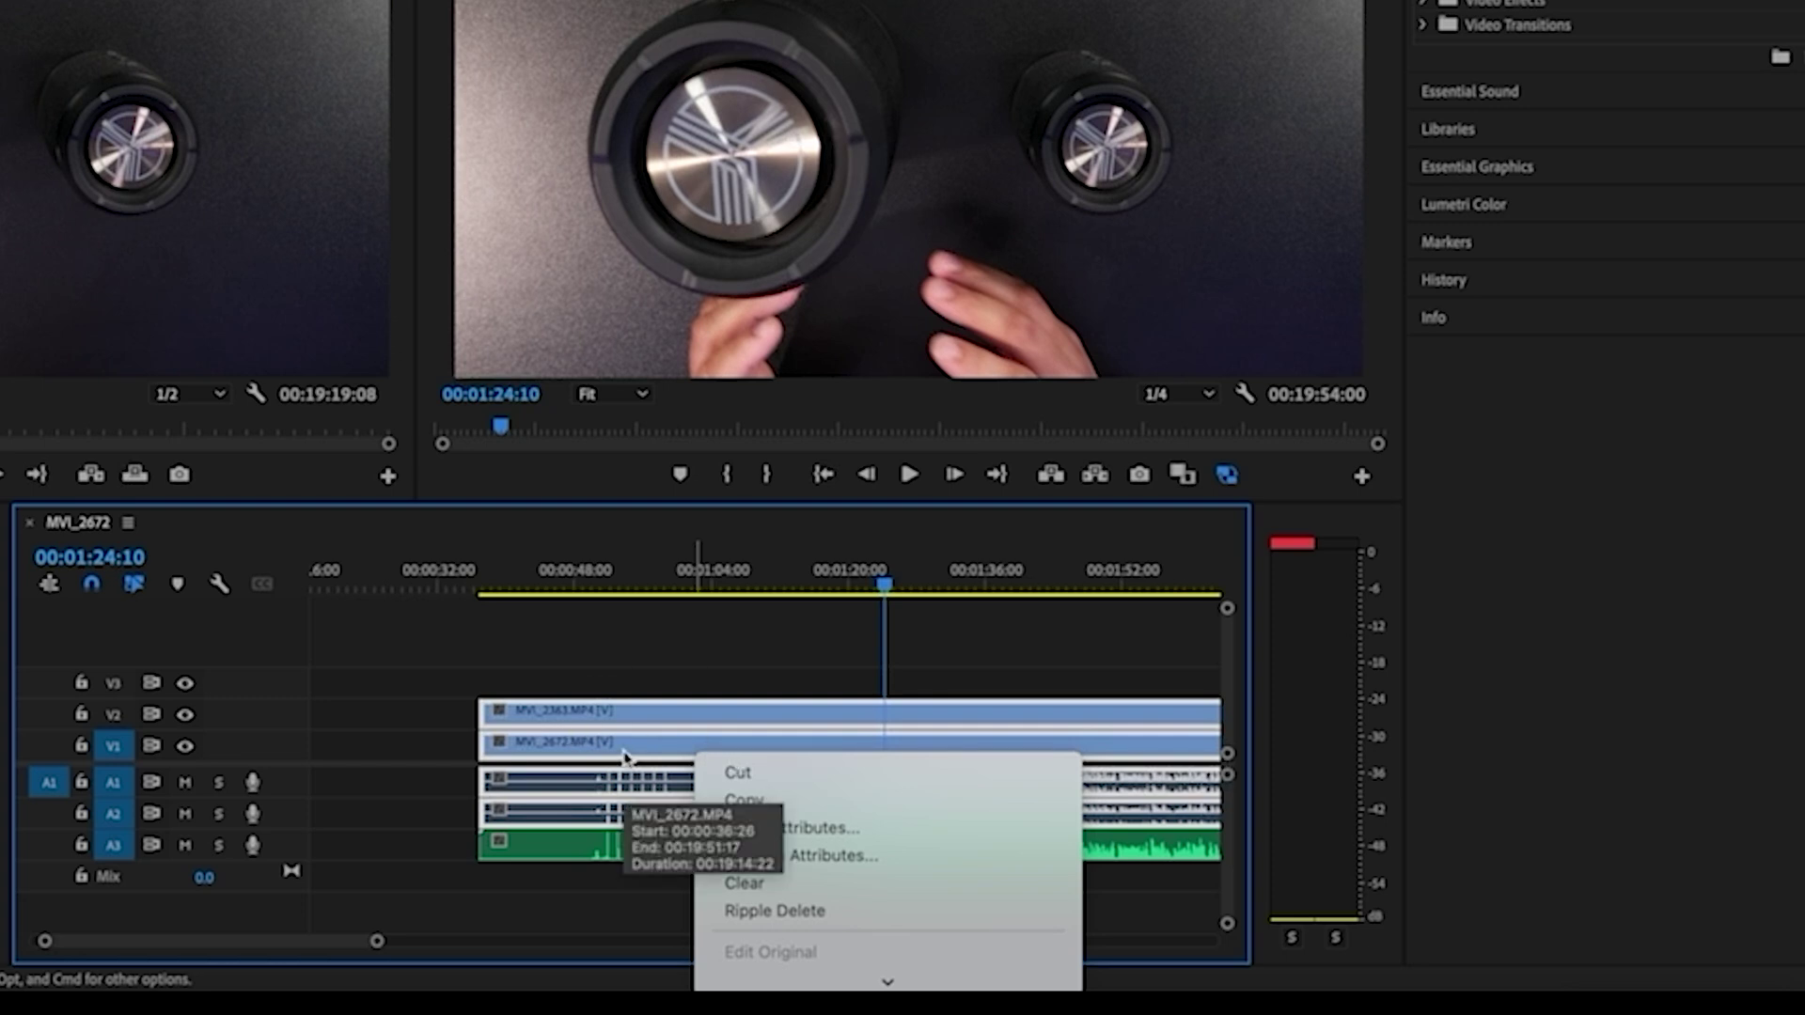
pyautogui.click(798, 662)
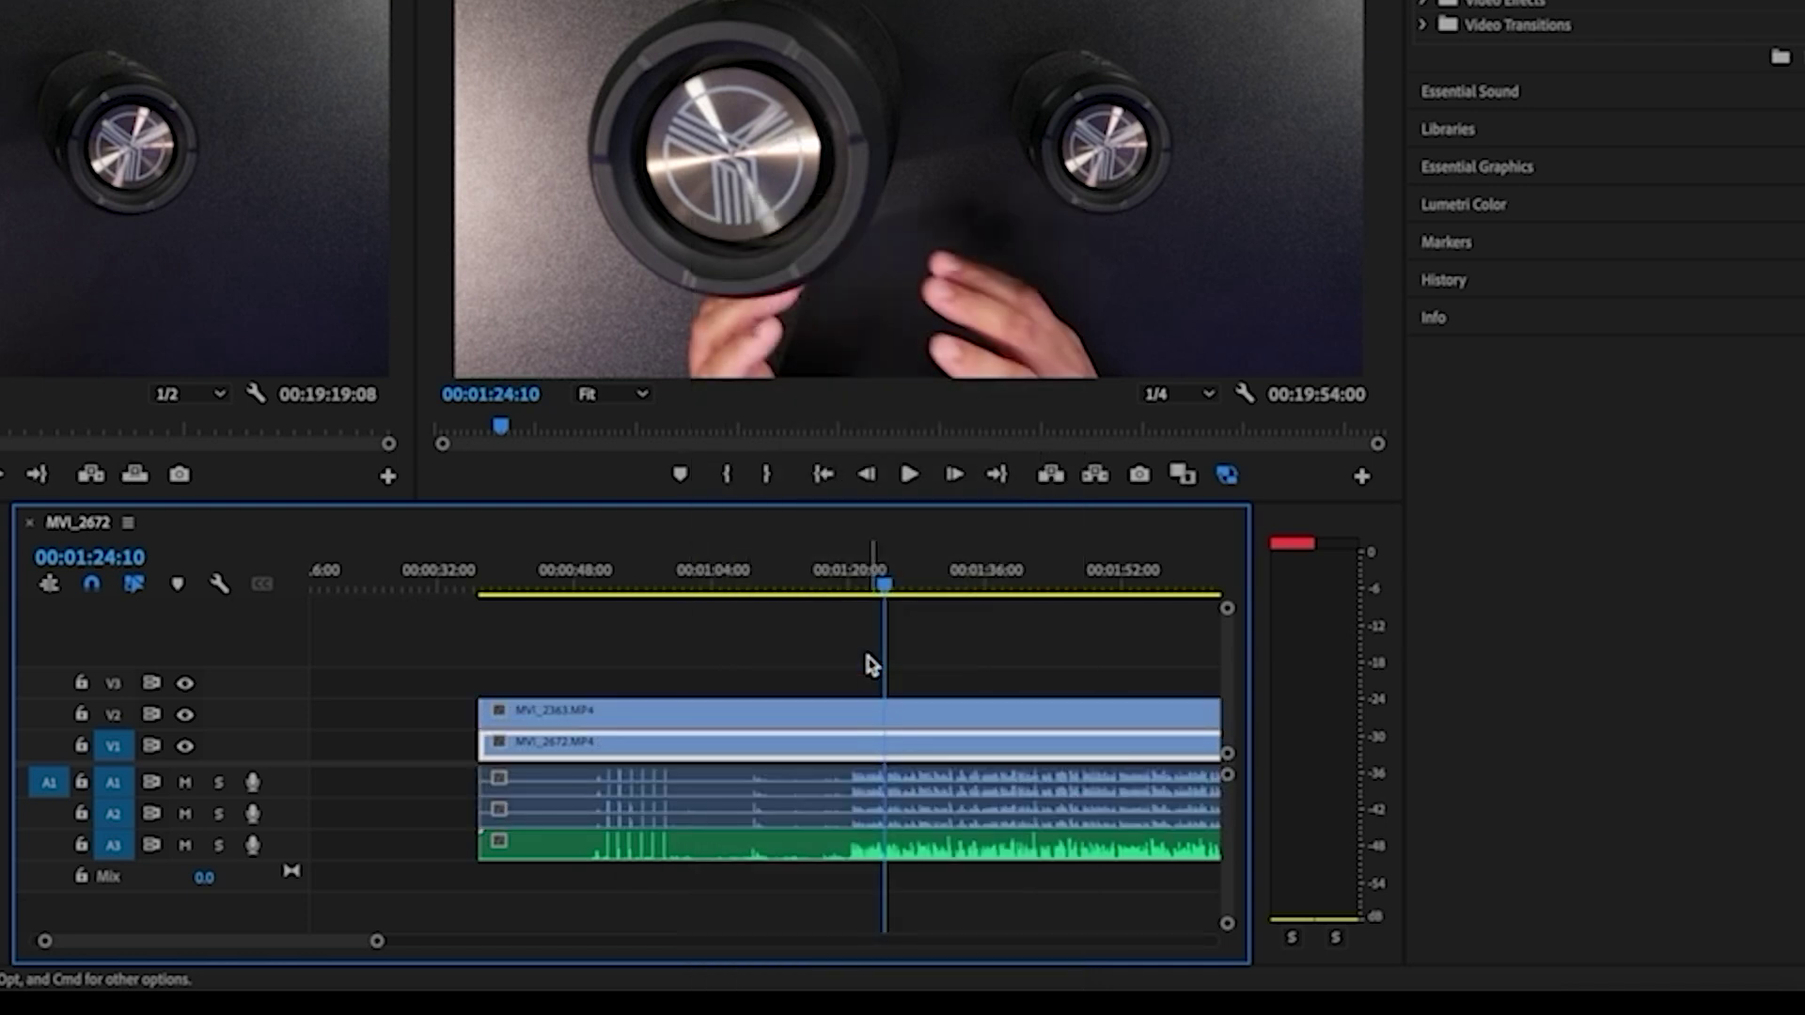
# Step: Delete the two camera audio clips on tracks A1 and A2, keeping only the WAV recording
pyautogui.moveTo(411, 779); pyautogui.dragTo(497, 804)
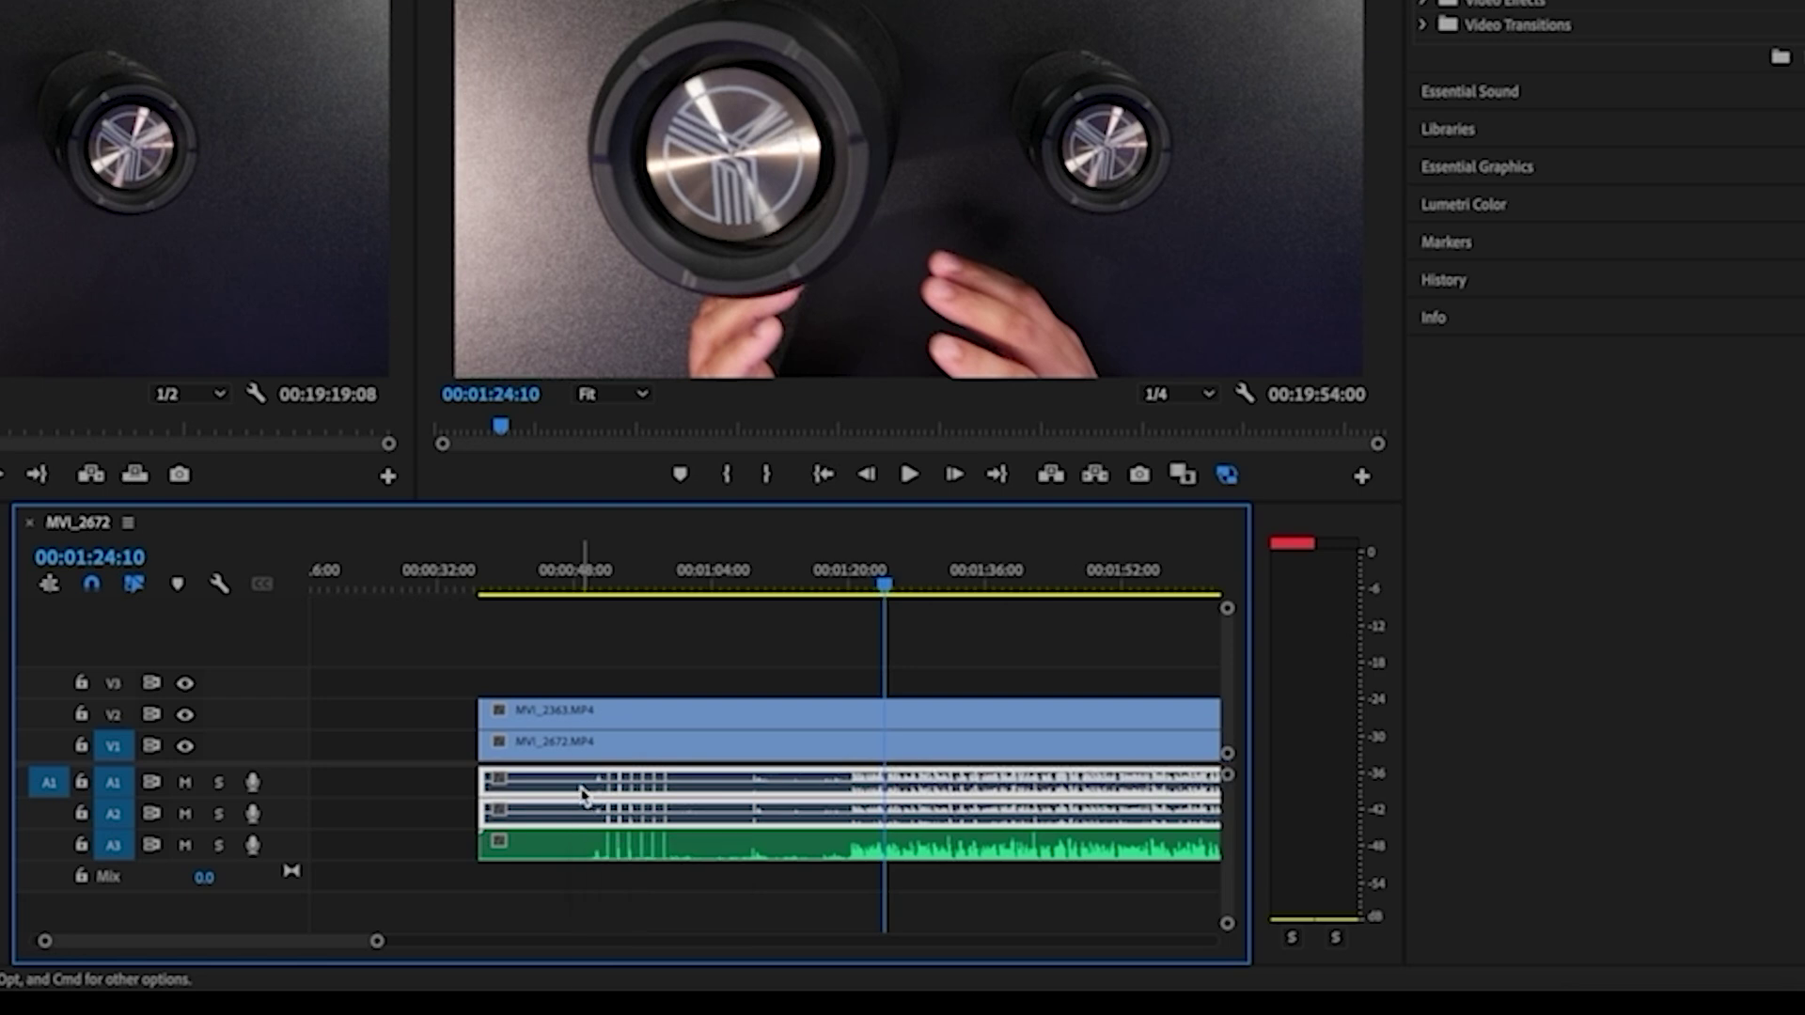
pyautogui.rightClick(580, 797)
pyautogui.press('Escape')
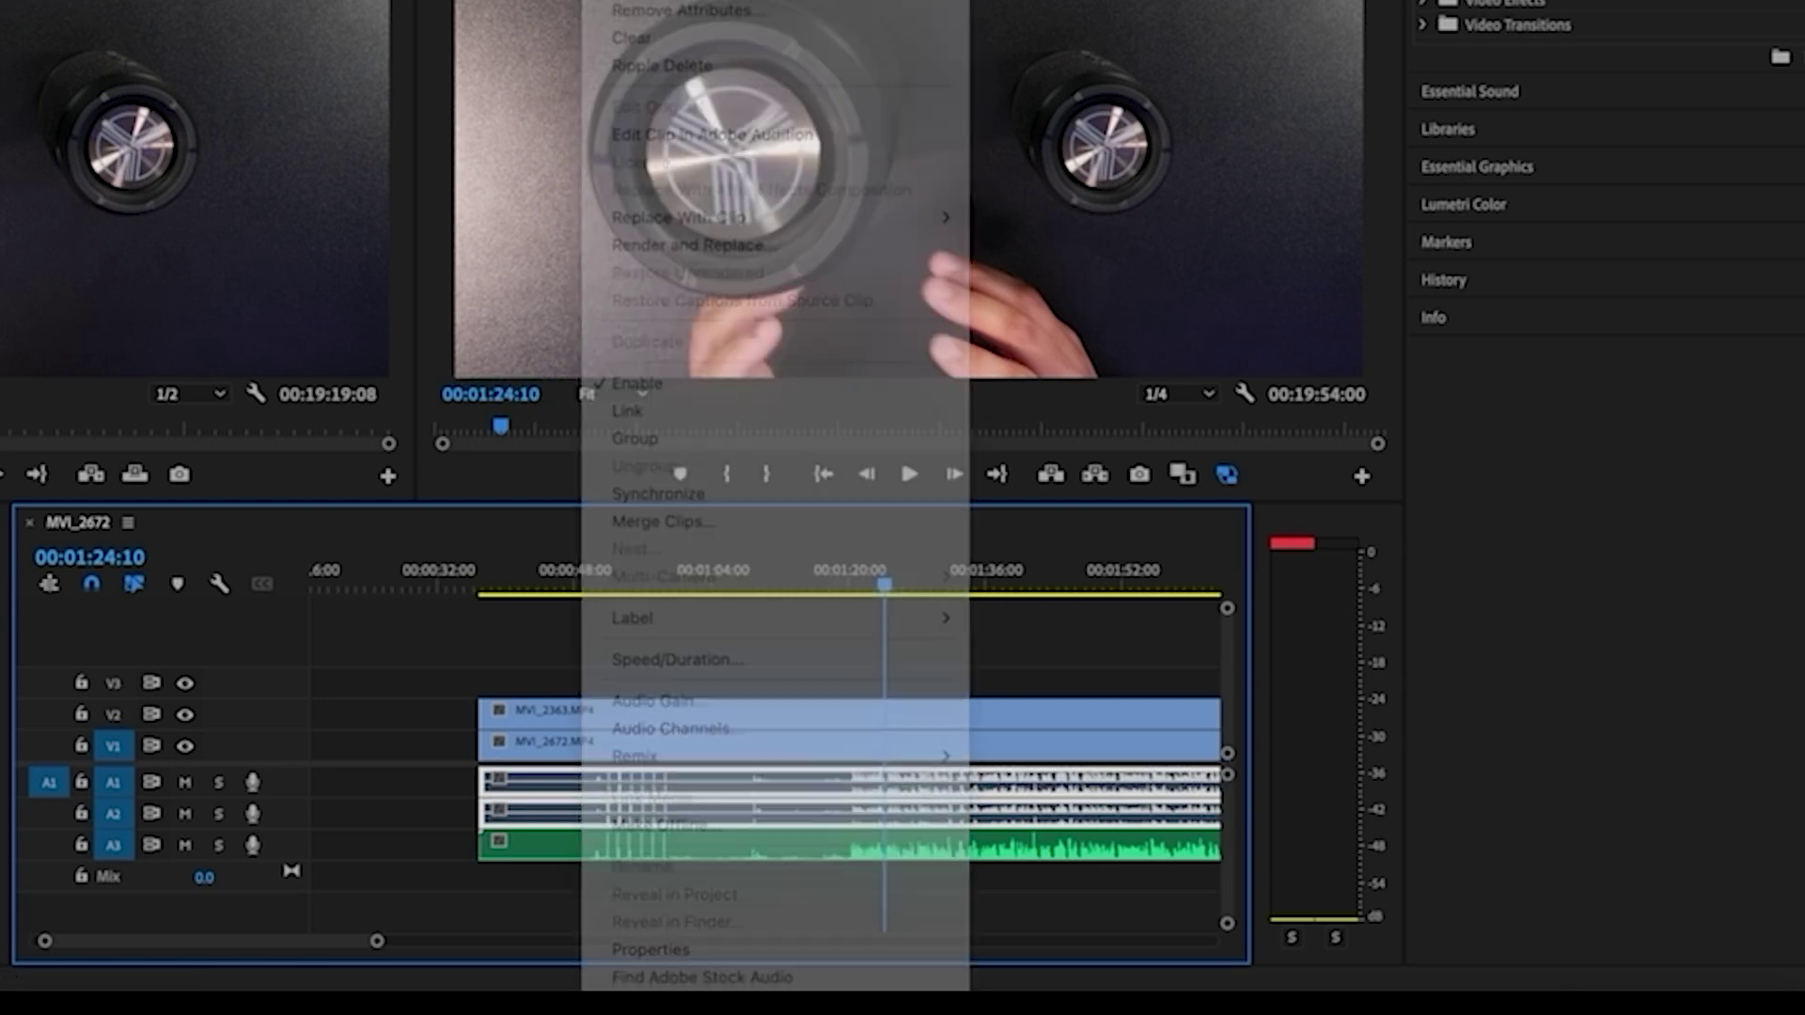
pyautogui.press('Delete')
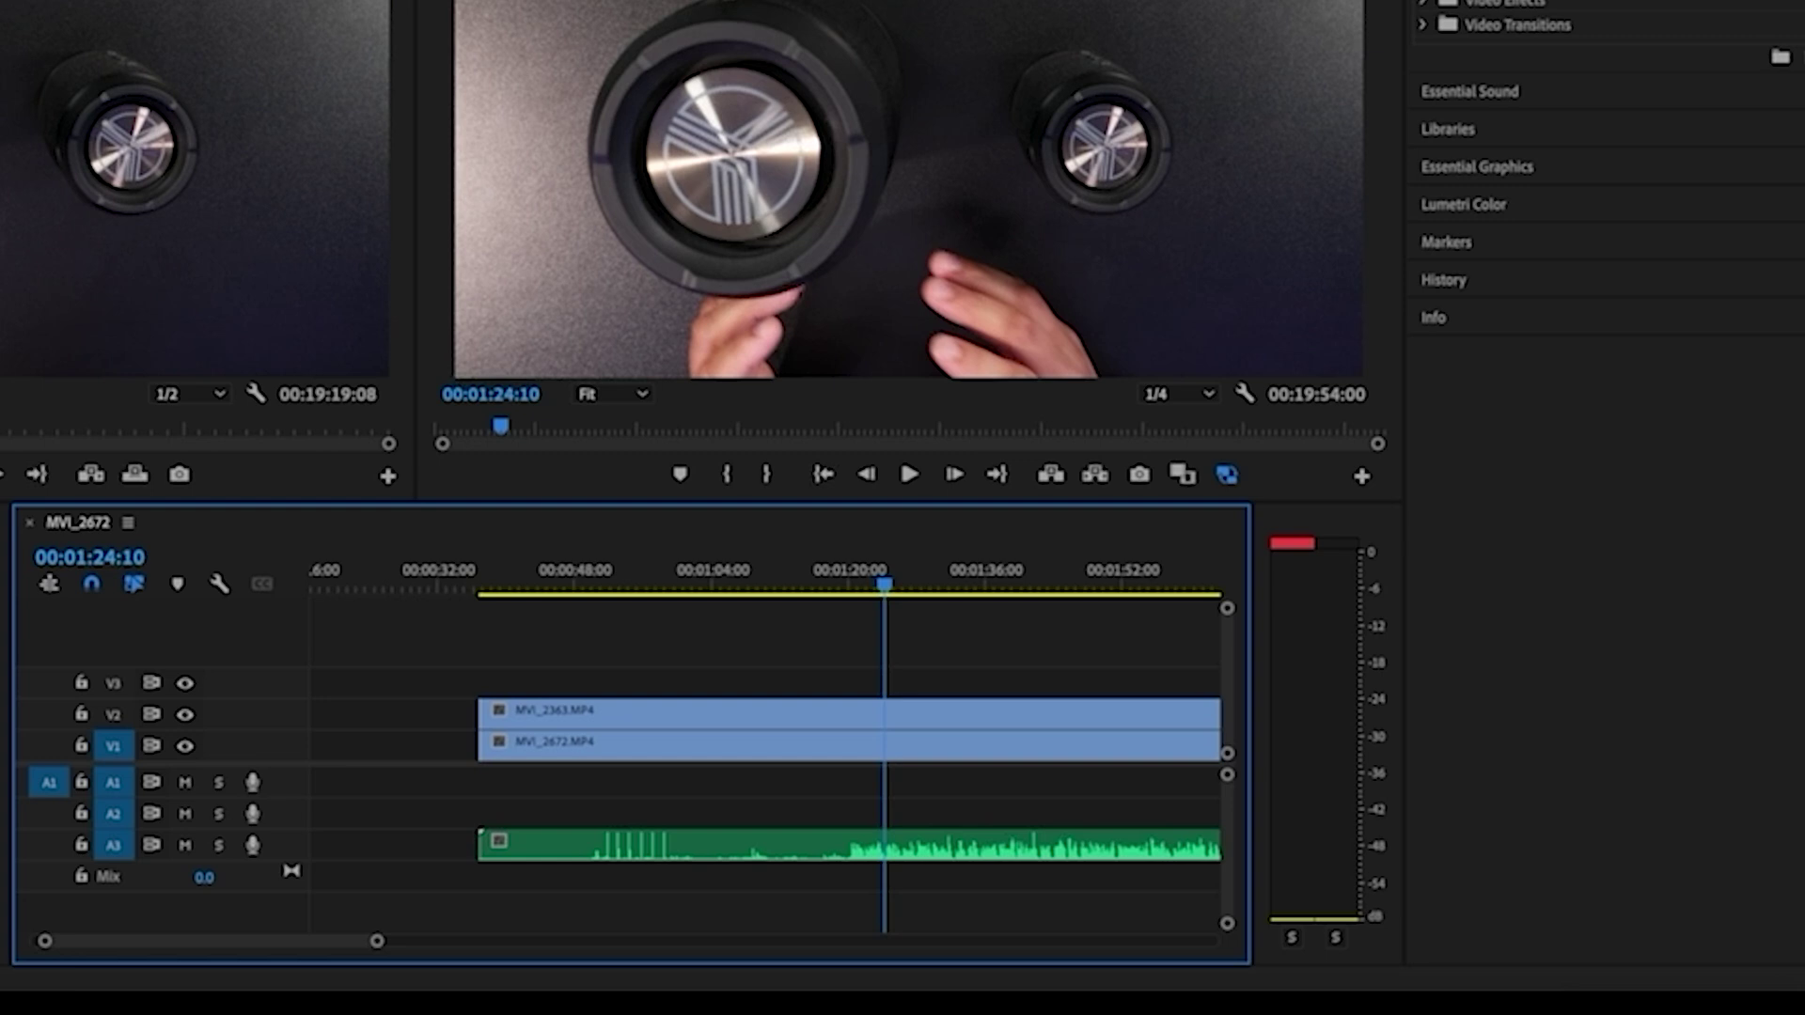
# Step: Move the WAV recording up to track A1 and link it with MVI_2672.MP4 on V1
pyautogui.moveTo(766, 853); pyautogui.dragTo(765, 784)
pyautogui.click(758, 749)
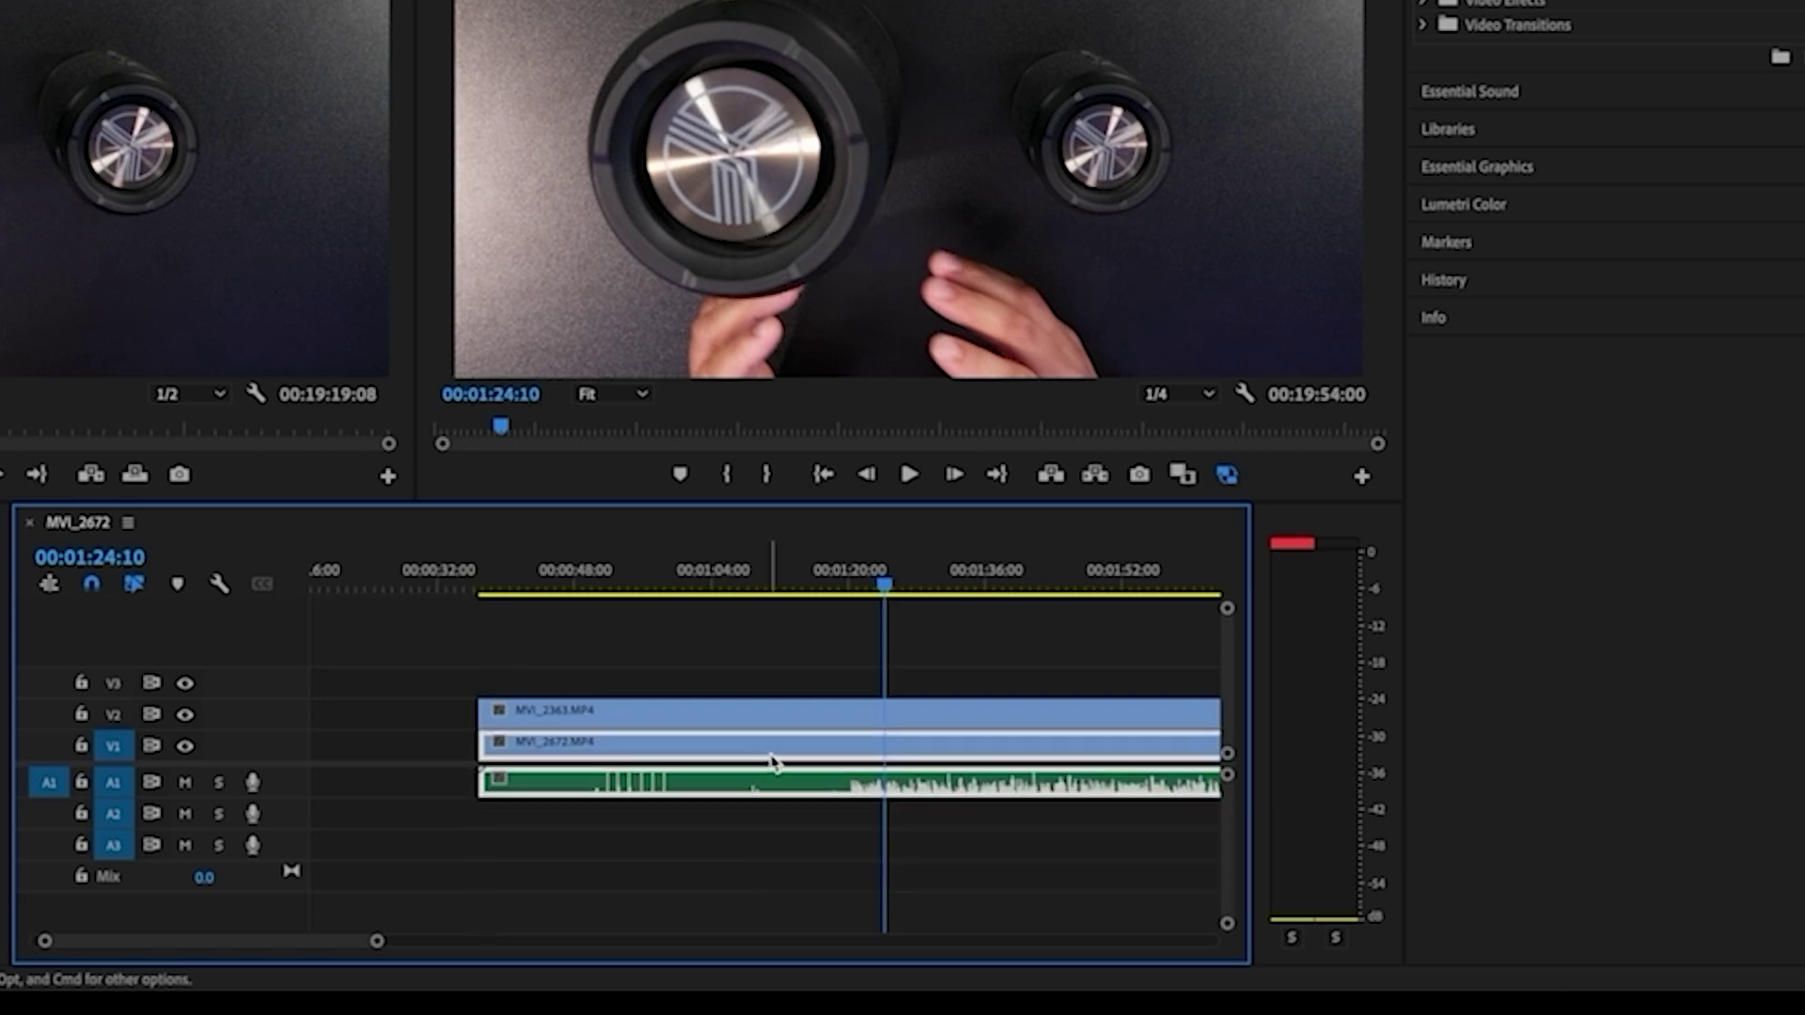
pyautogui.rightClick(771, 759)
pyautogui.scroll(-3, 926, 849)
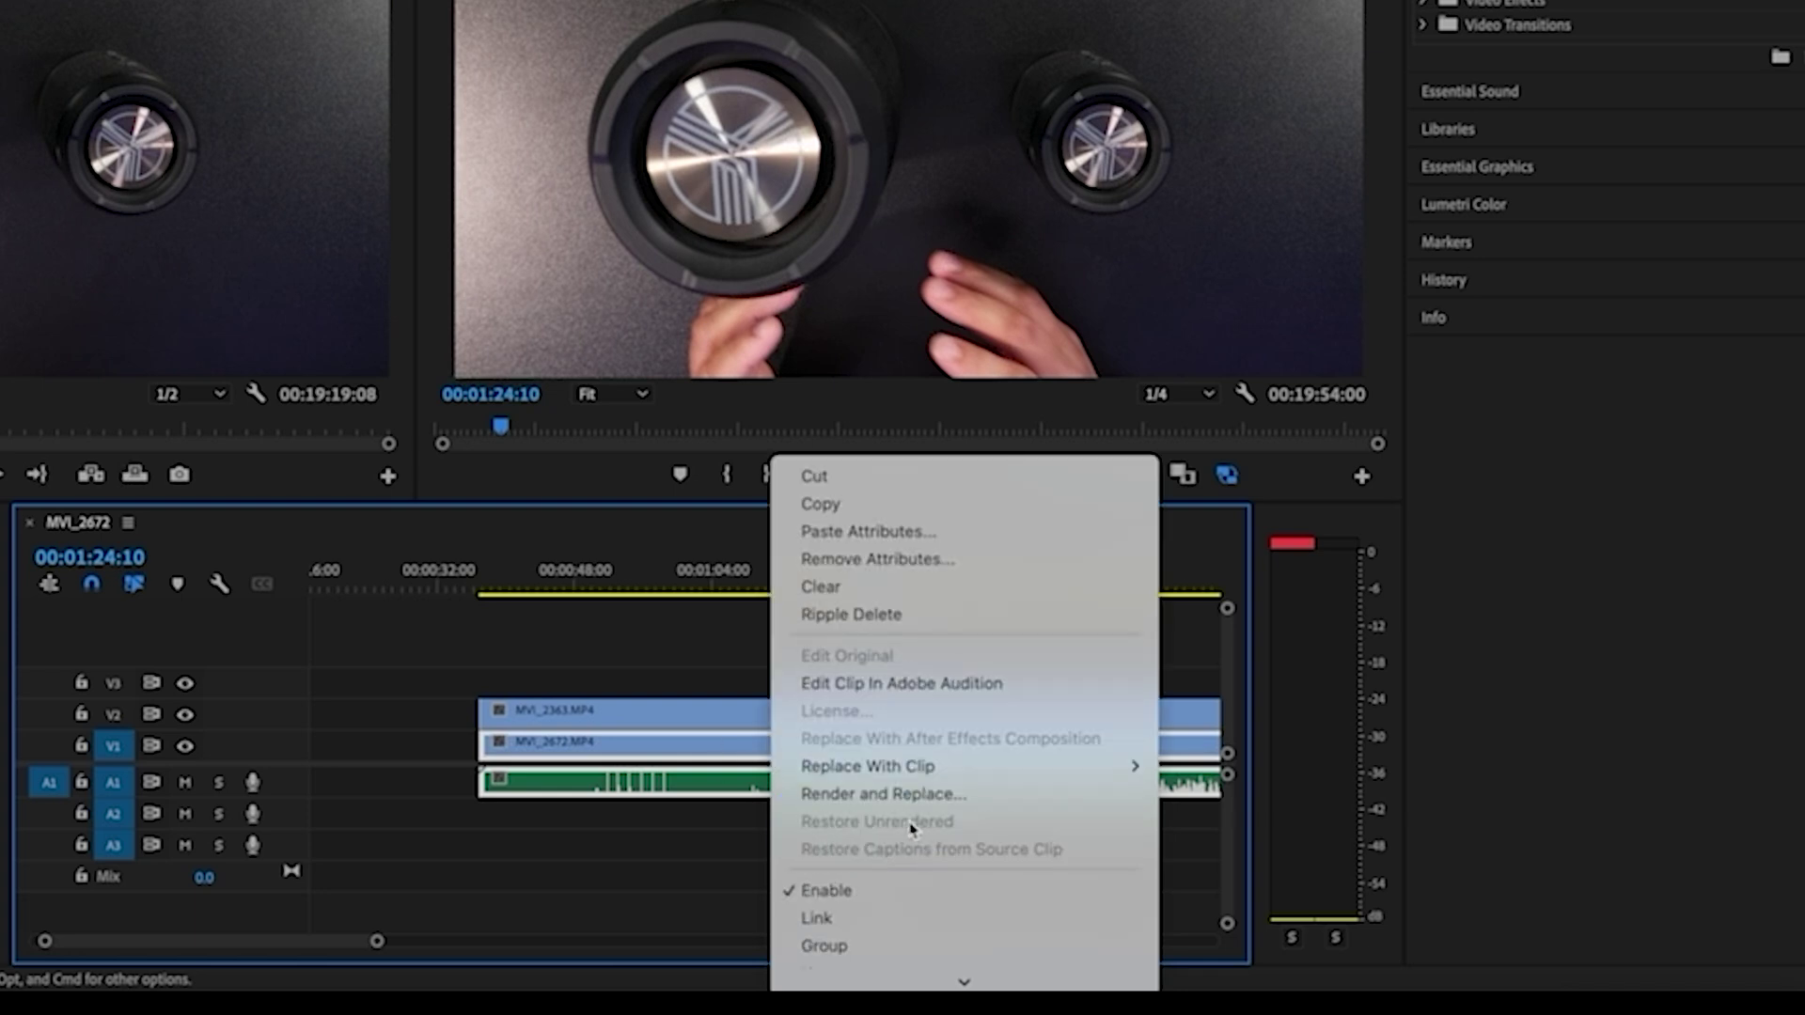
pyautogui.scroll(-3, 912, 827)
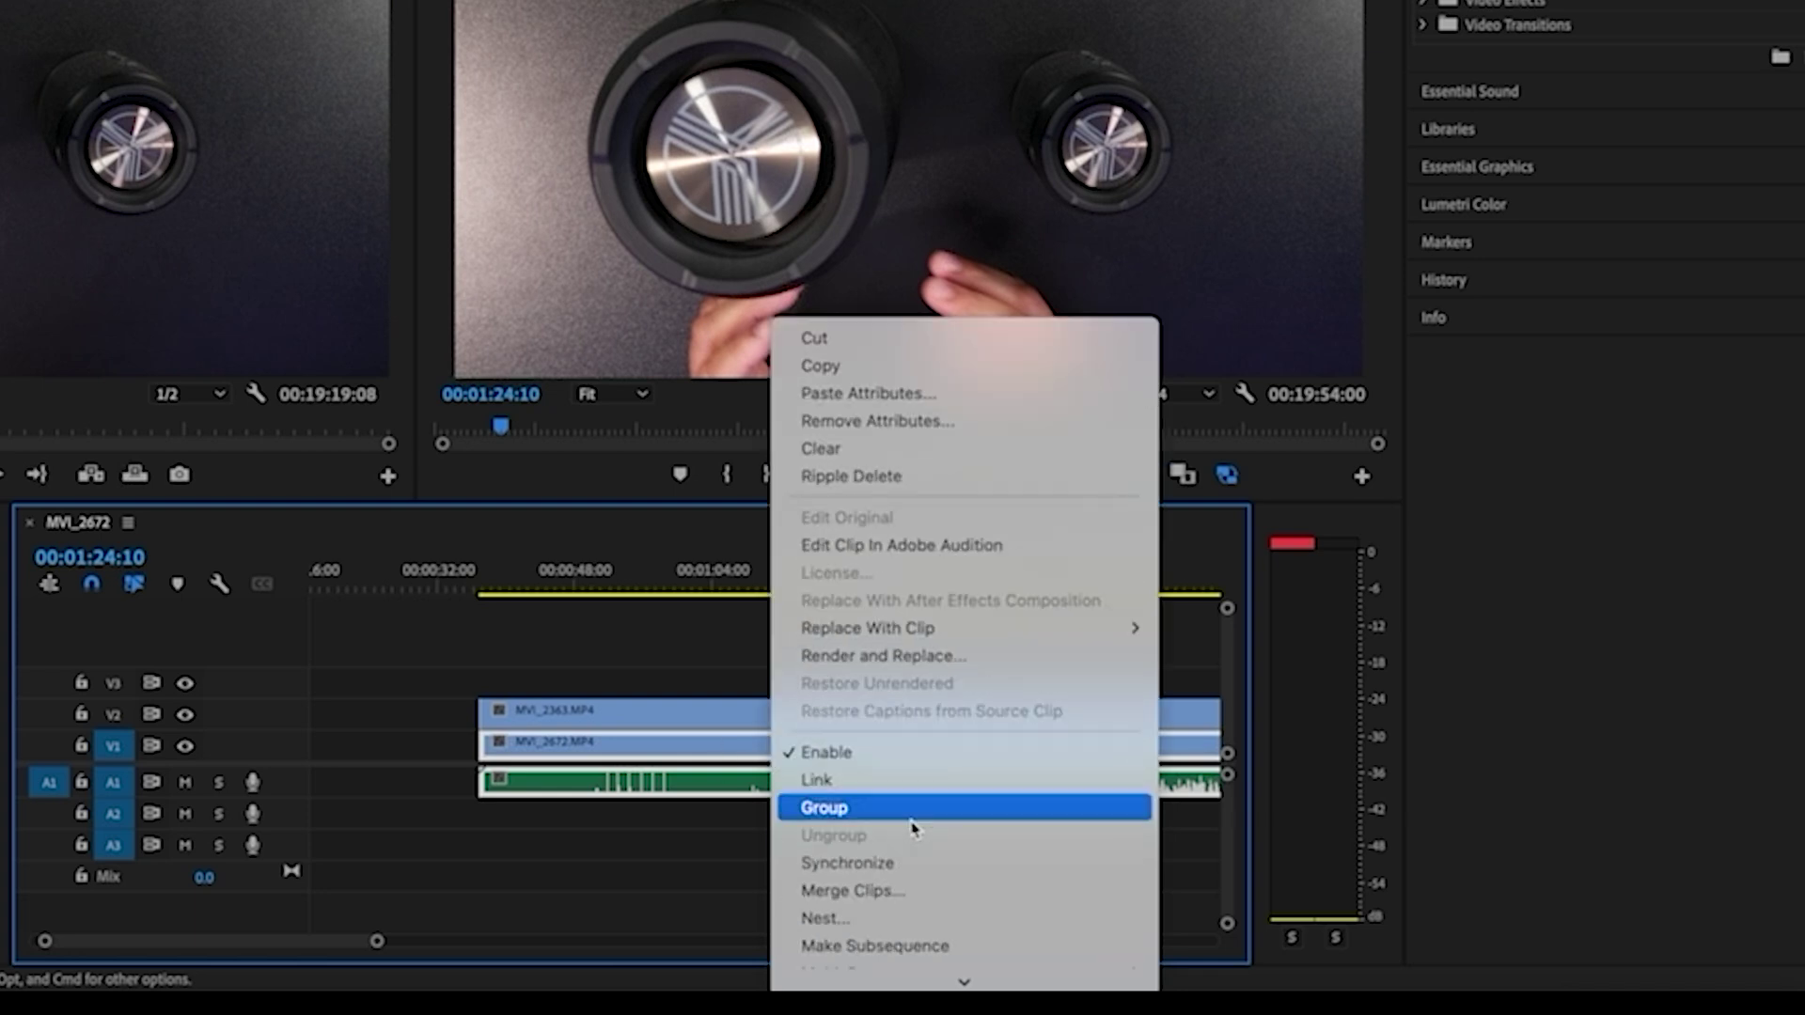
pyautogui.click(822, 788)
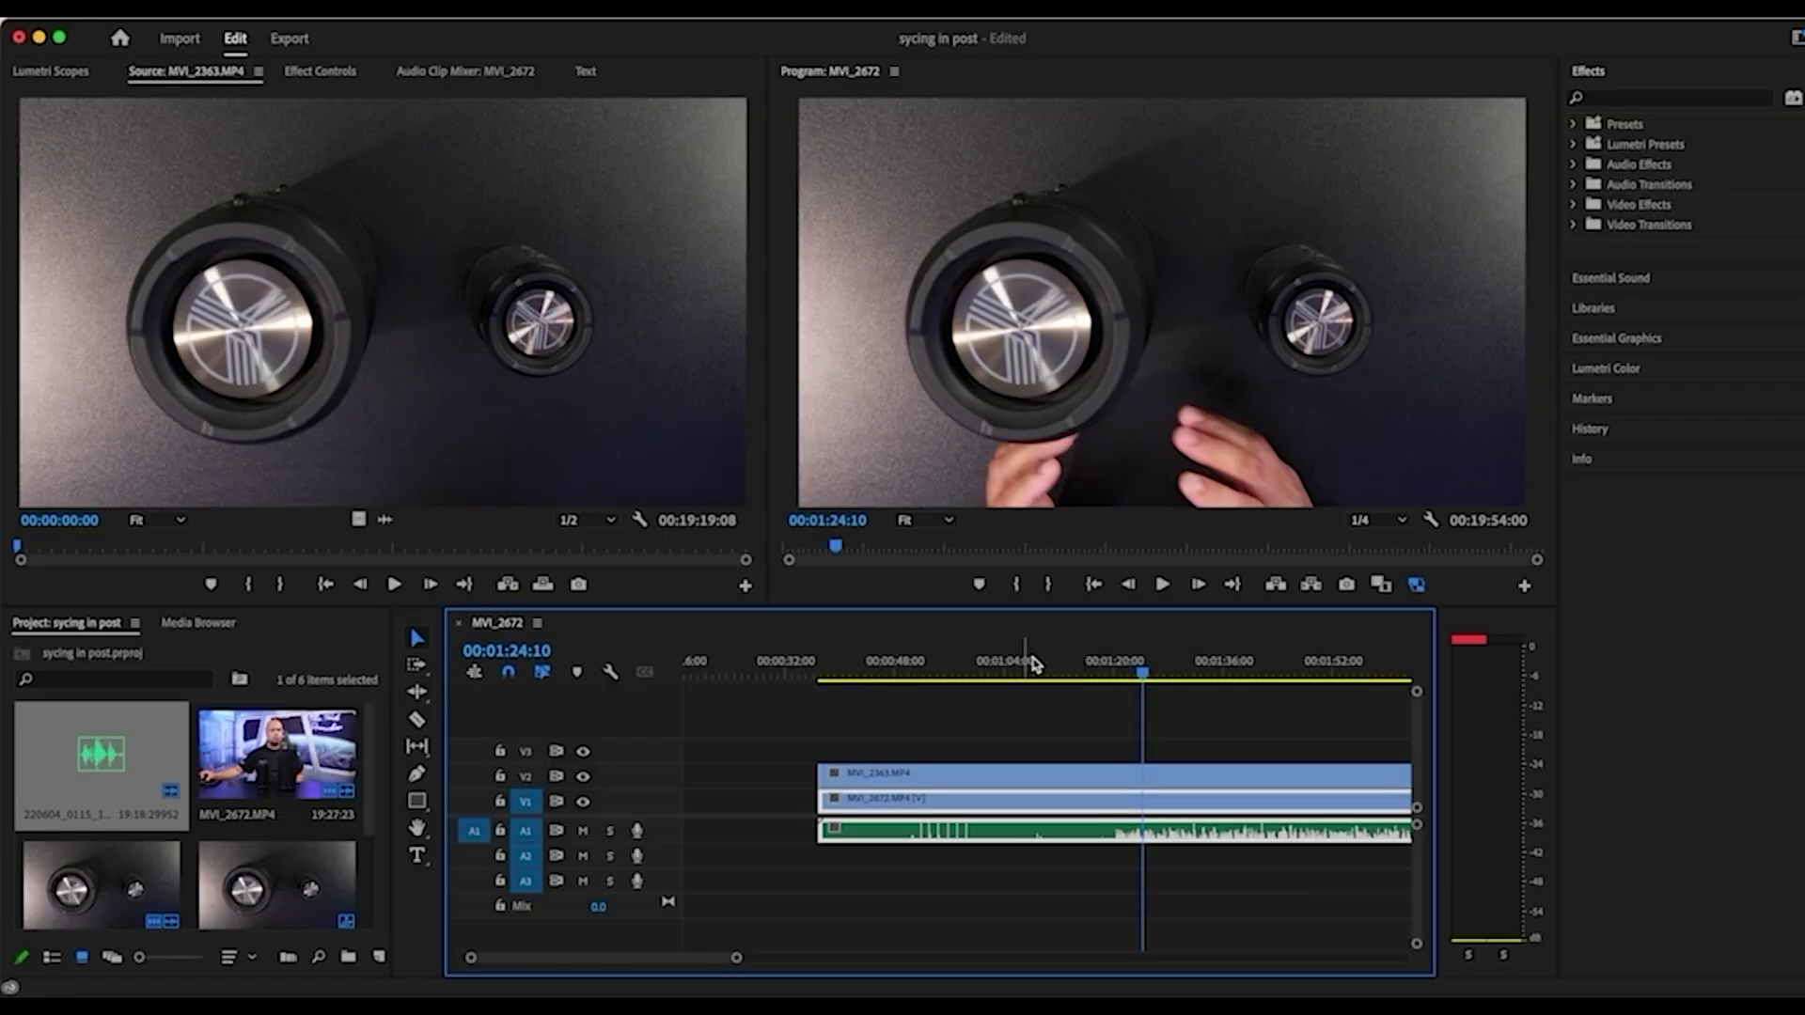
# Step: Trim the start of MVI_2363.MP4 on V2 to a few seconds past 00:01:20:03 and play across the camera change
pyautogui.moveTo(1044, 666); pyautogui.dragTo(1117, 669)
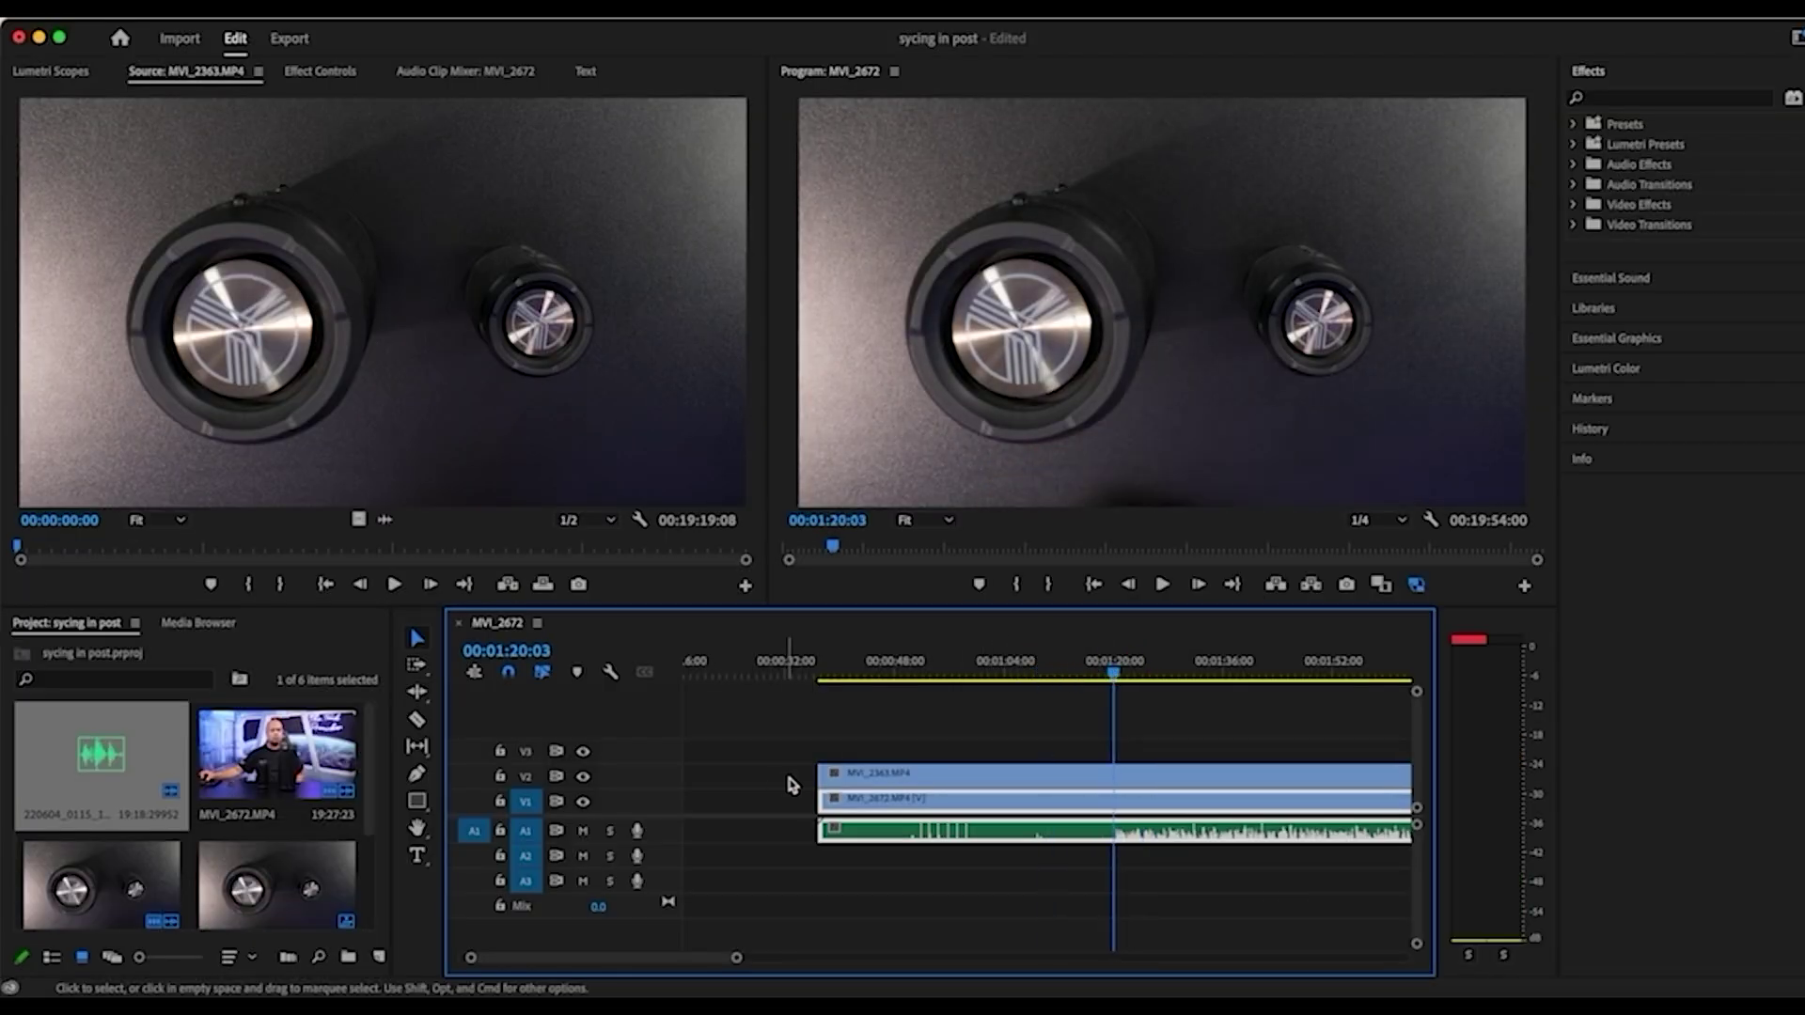
pyautogui.moveTo(822, 773); pyautogui.dragTo(1160, 765)
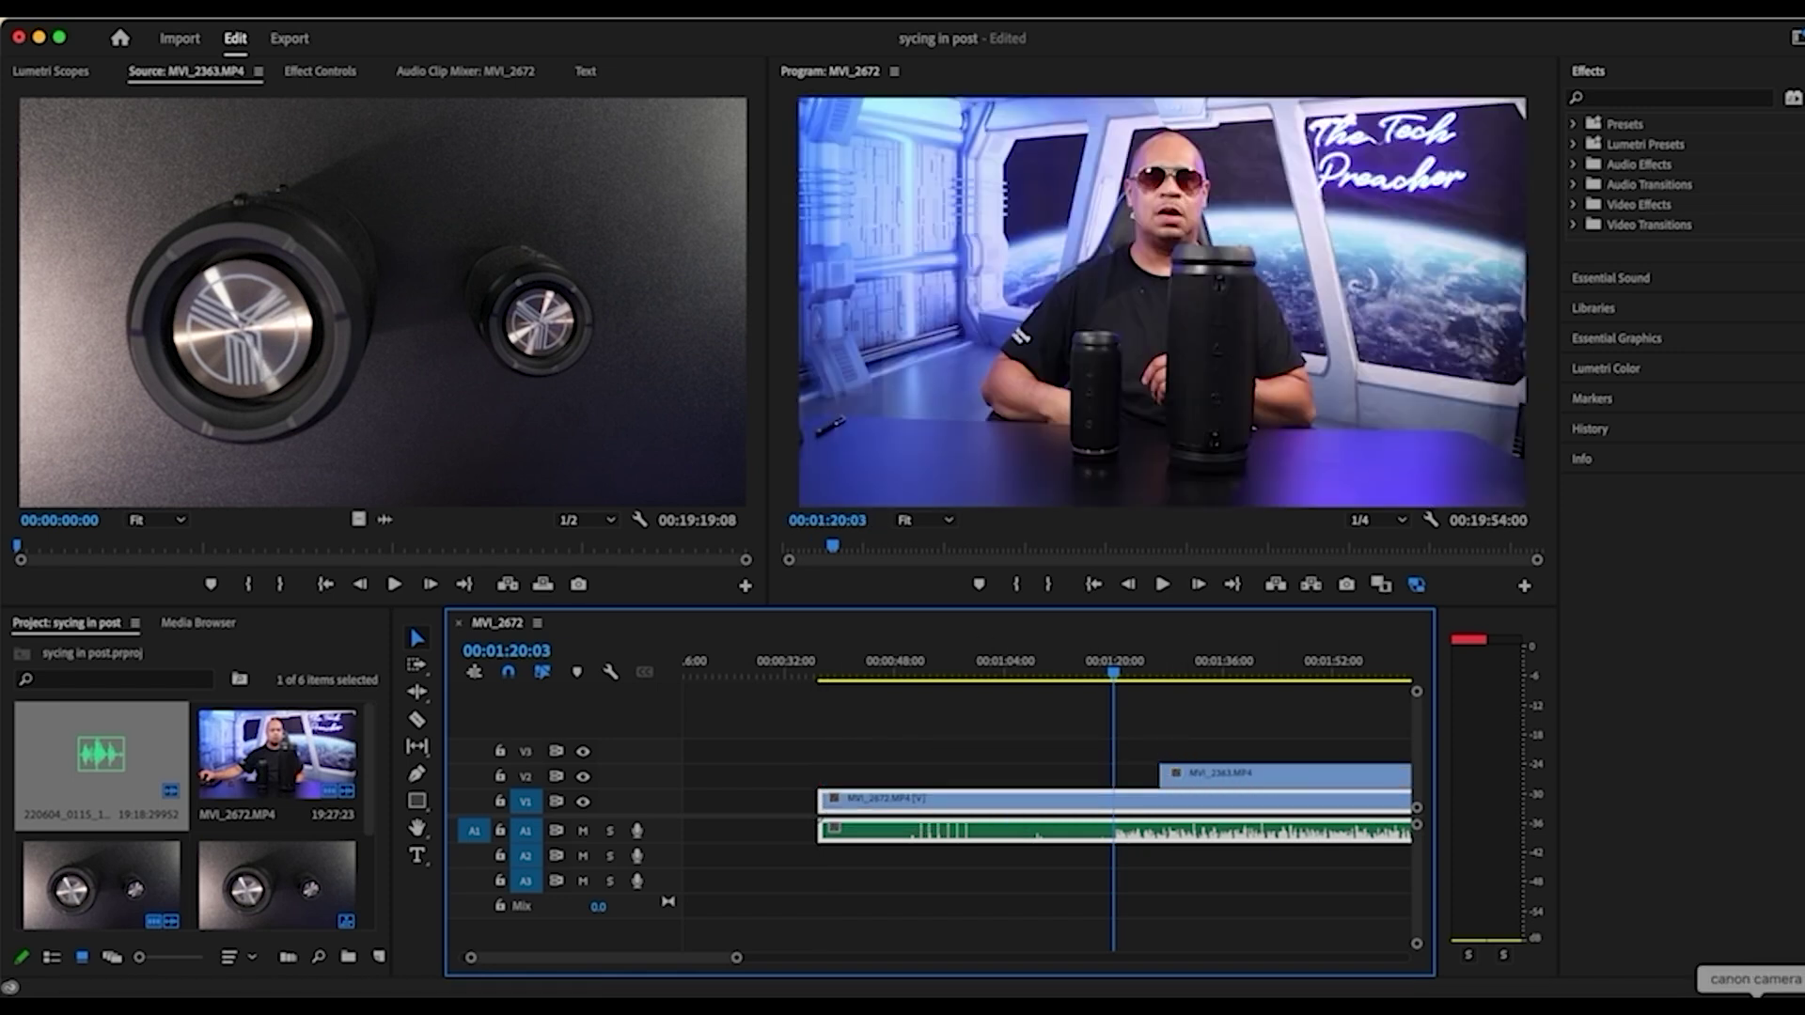
pyautogui.click(1163, 585)
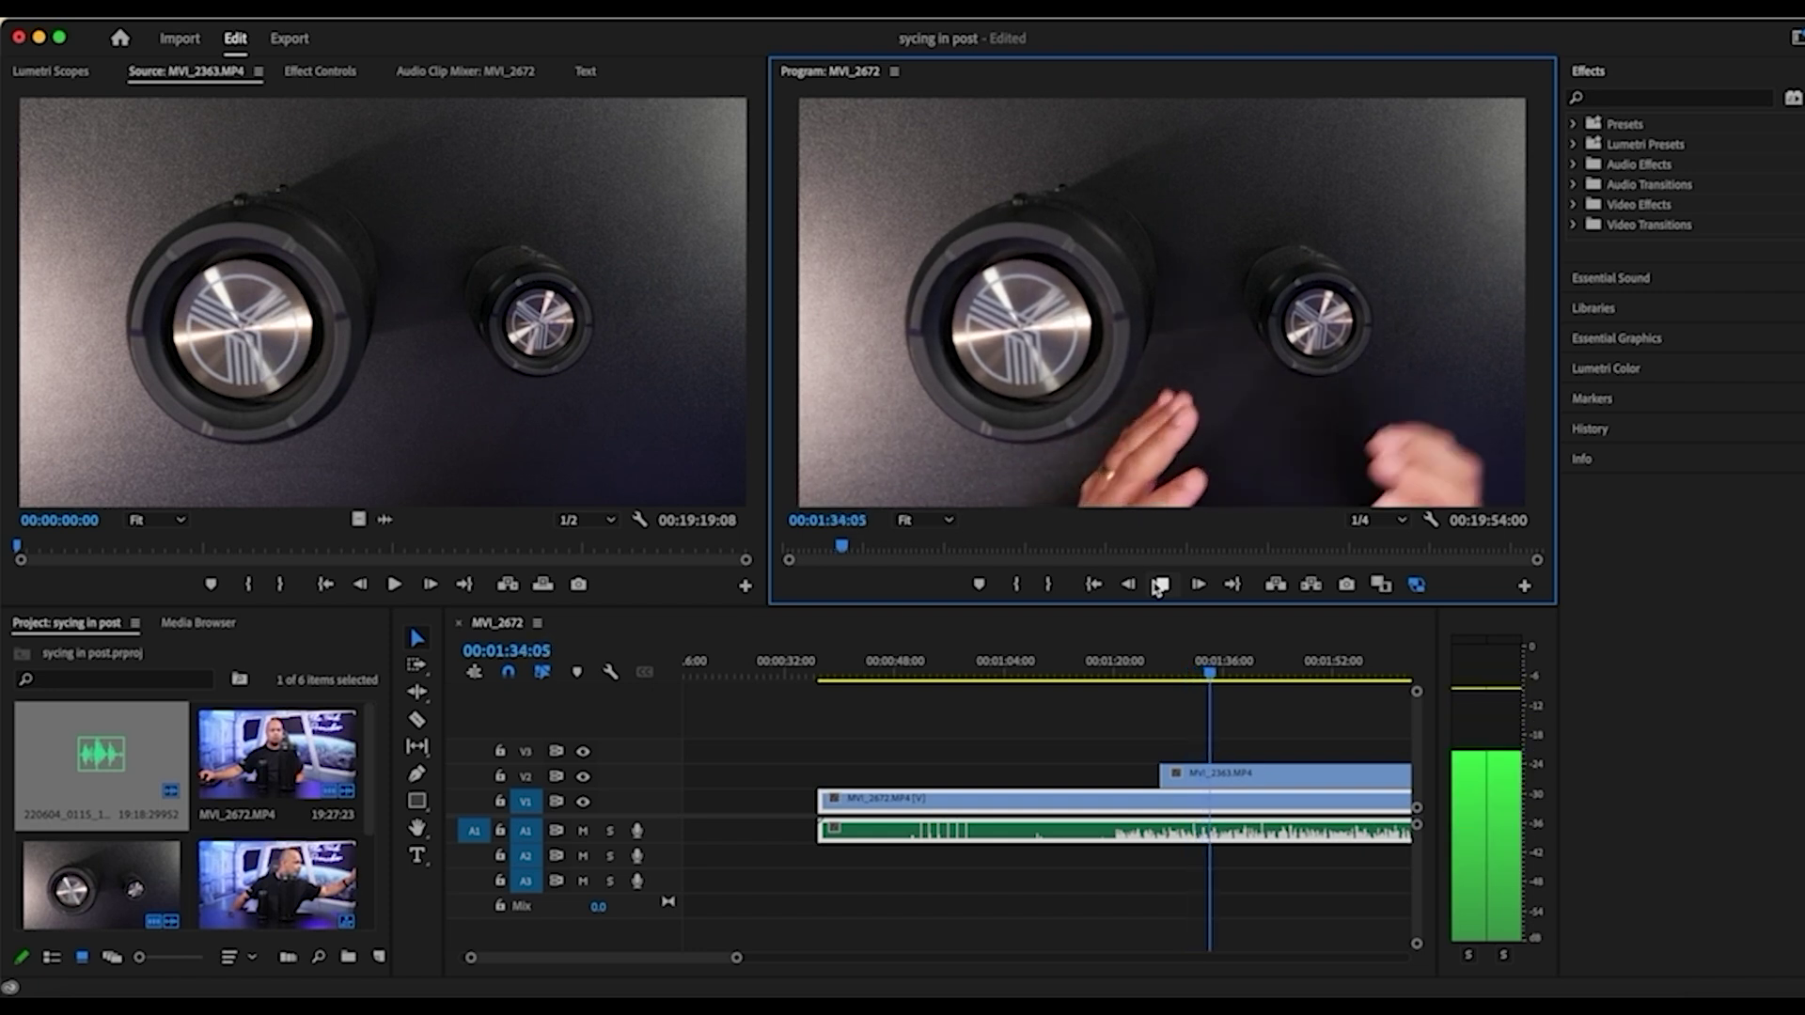
# Step: Extend the start of MVI_2363.MP4 on V2 back to the start of MVI_2672.MP4 and clear all clips from the timeline
pyautogui.click(1162, 585)
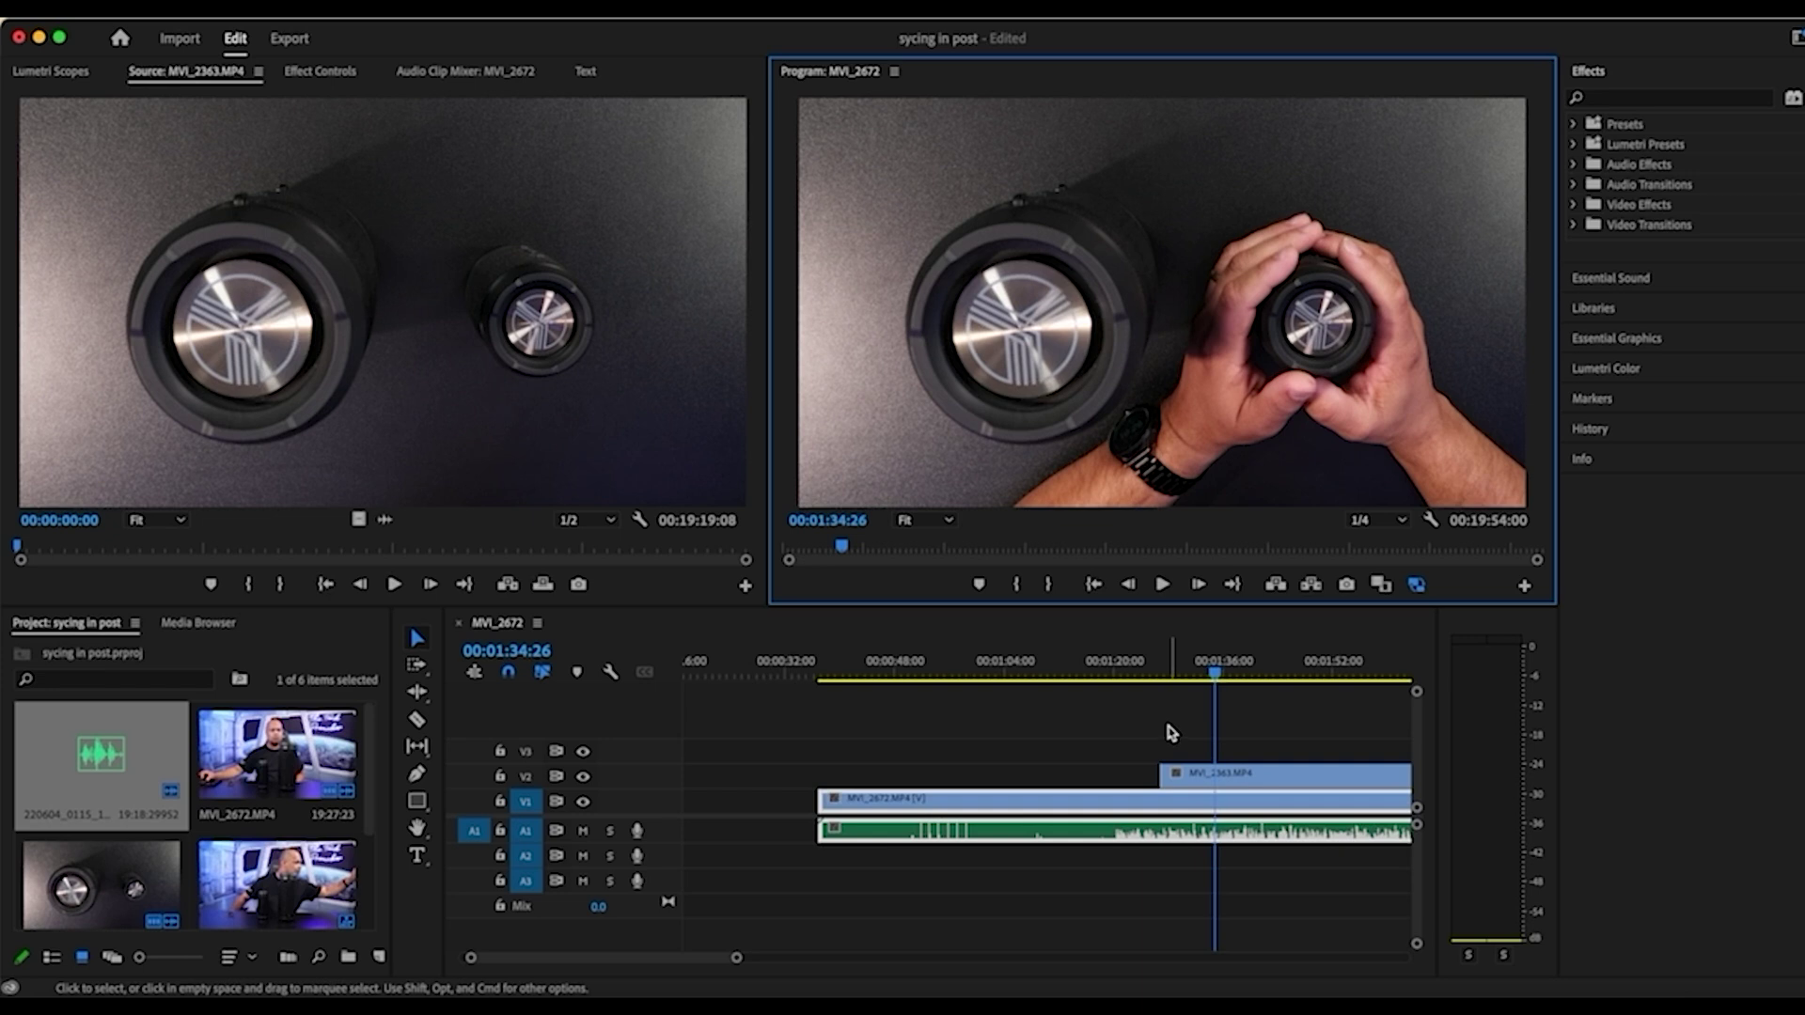
pyautogui.moveTo(1199, 777); pyautogui.dragTo(809, 752)
pyautogui.click(967, 827)
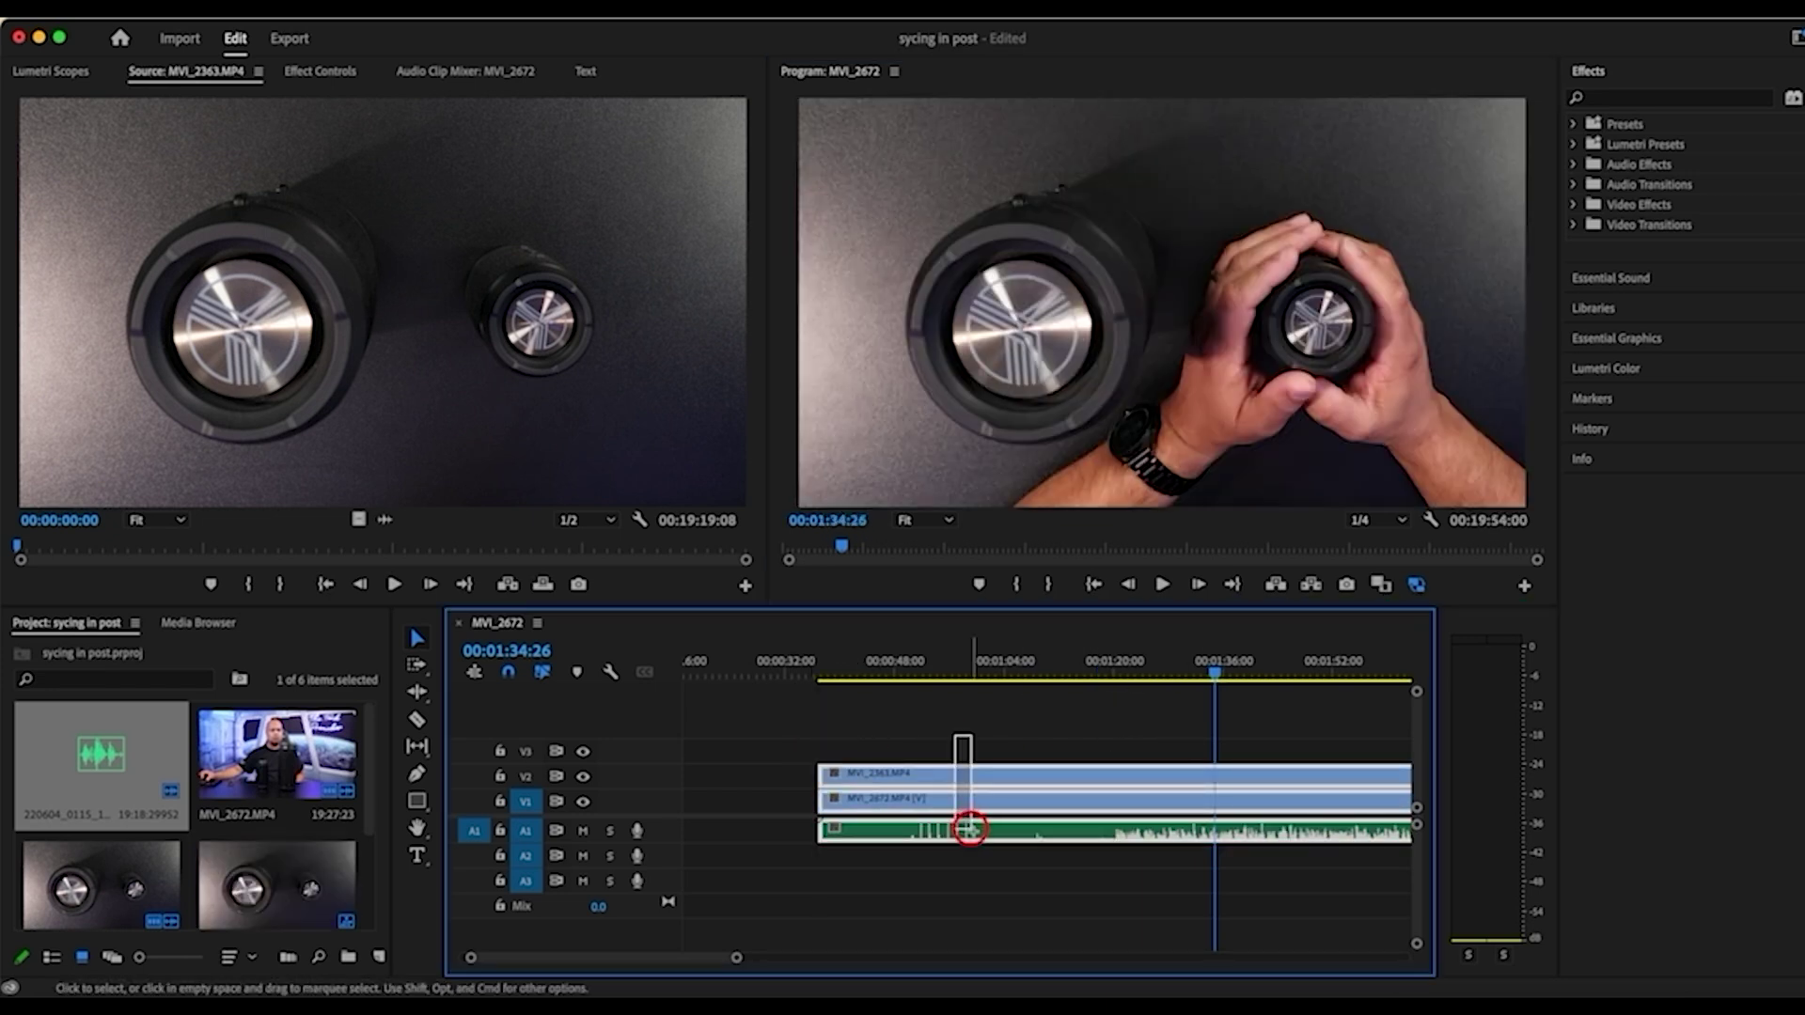
pyautogui.rightClick(1001, 830)
pyautogui.click(1032, 843)
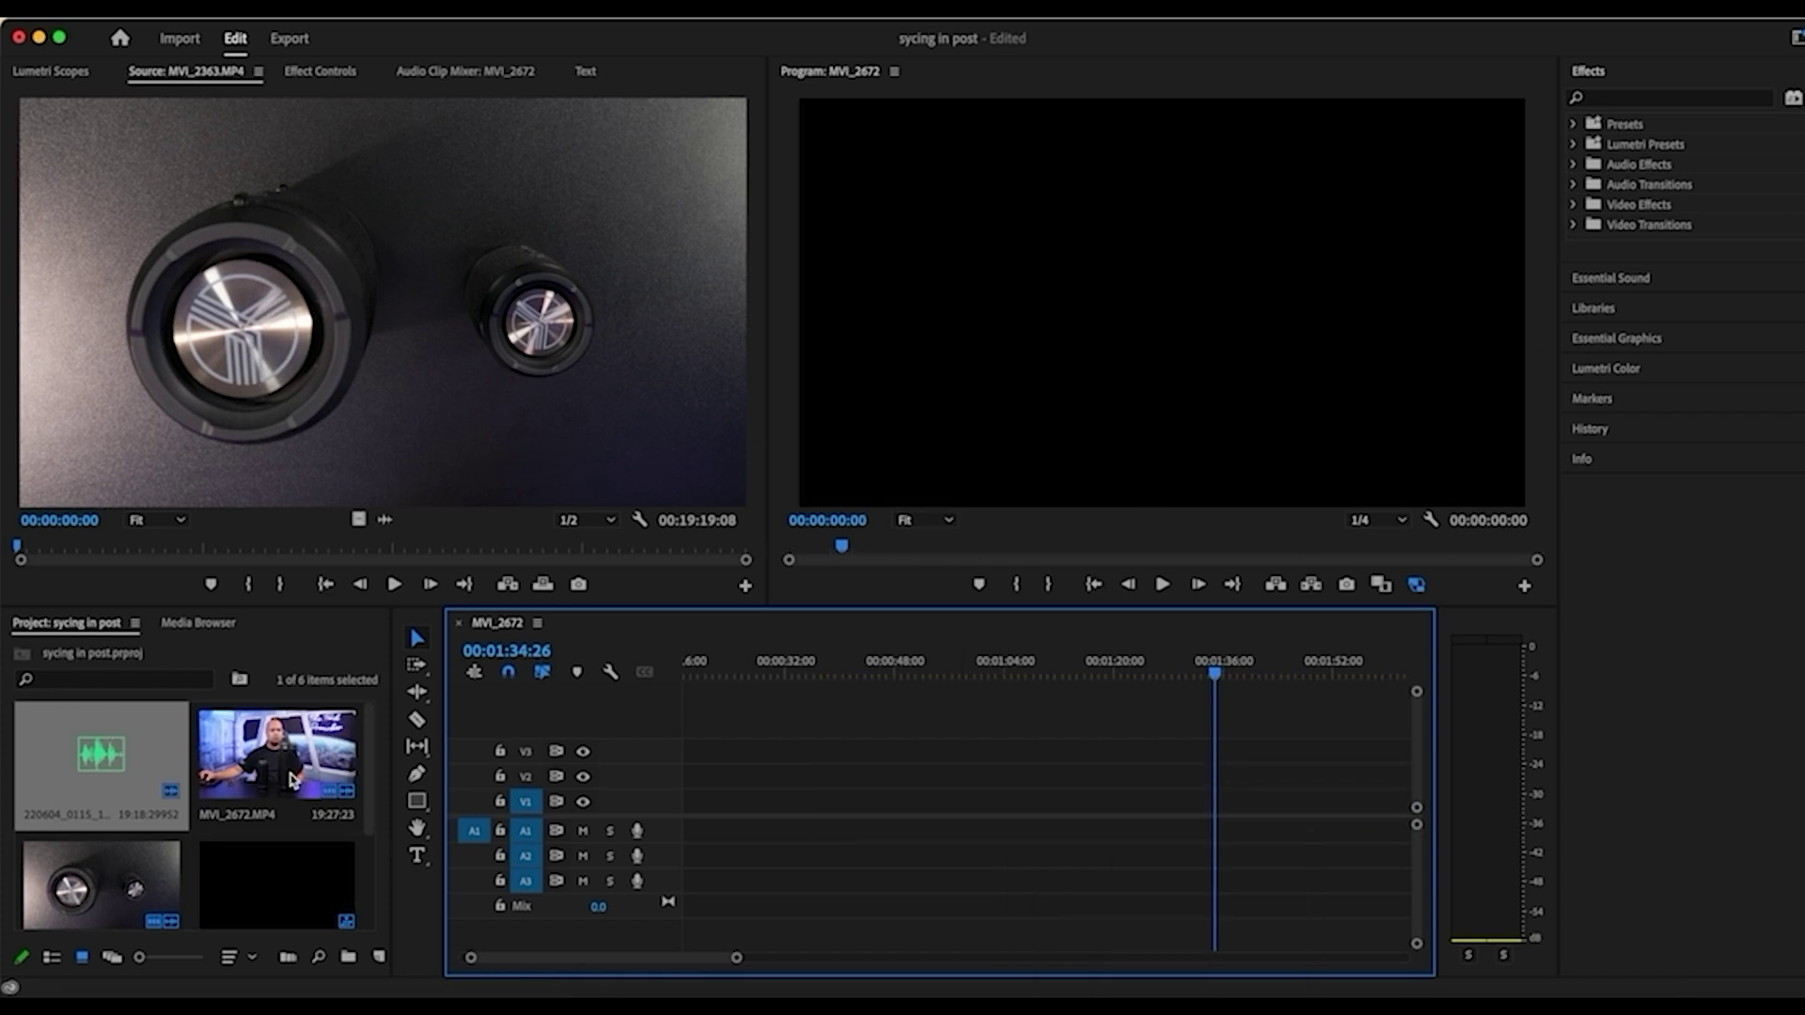
# Step: Place MVI_2672.MP4 on V1, MVI_2363.MP4 on V2 and the WAV recording on A3, all at the same start point
pyautogui.moveTo(294, 781); pyautogui.dragTo(825, 809)
pyautogui.moveTo(101, 884); pyautogui.dragTo(822, 776)
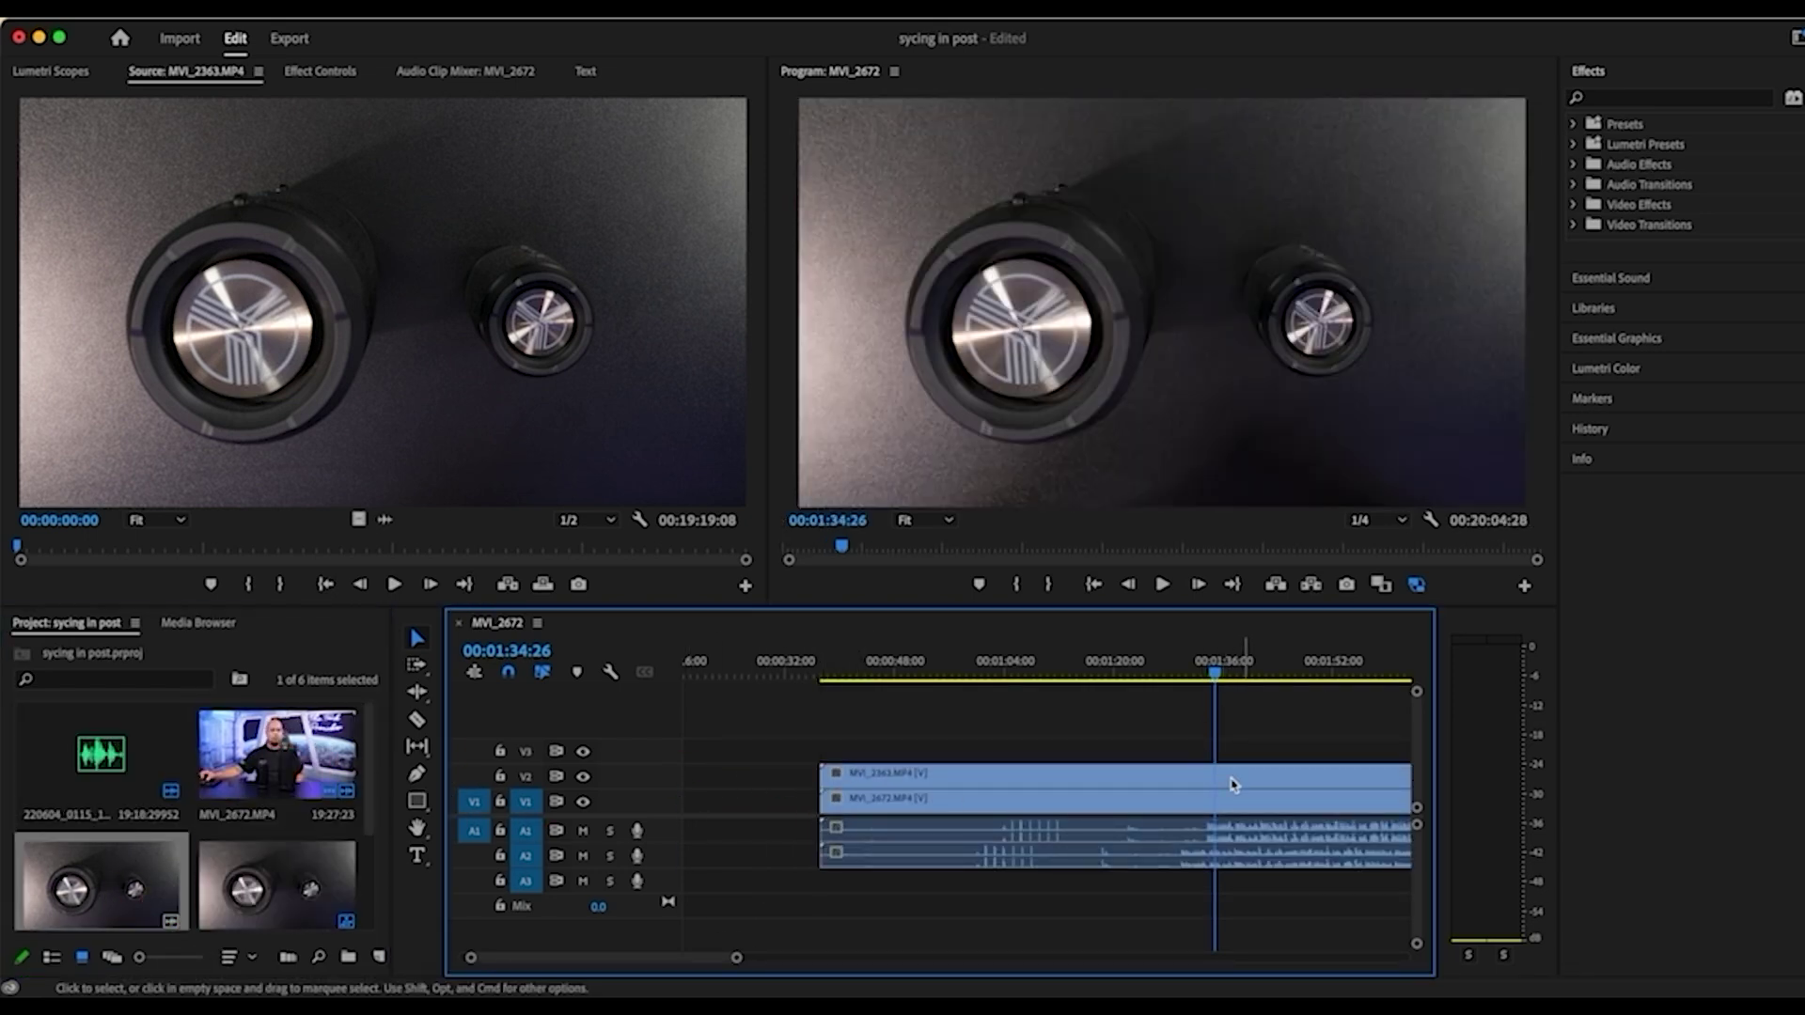
pyautogui.moveTo(125, 799); pyautogui.dragTo(827, 884)
# Step: Shift MVI_2363.MP4 and the WAV recording so their clap spikes roughly line up with those of MVI_2672.MP4 near 00:01:05:05
pyautogui.click(1042, 663)
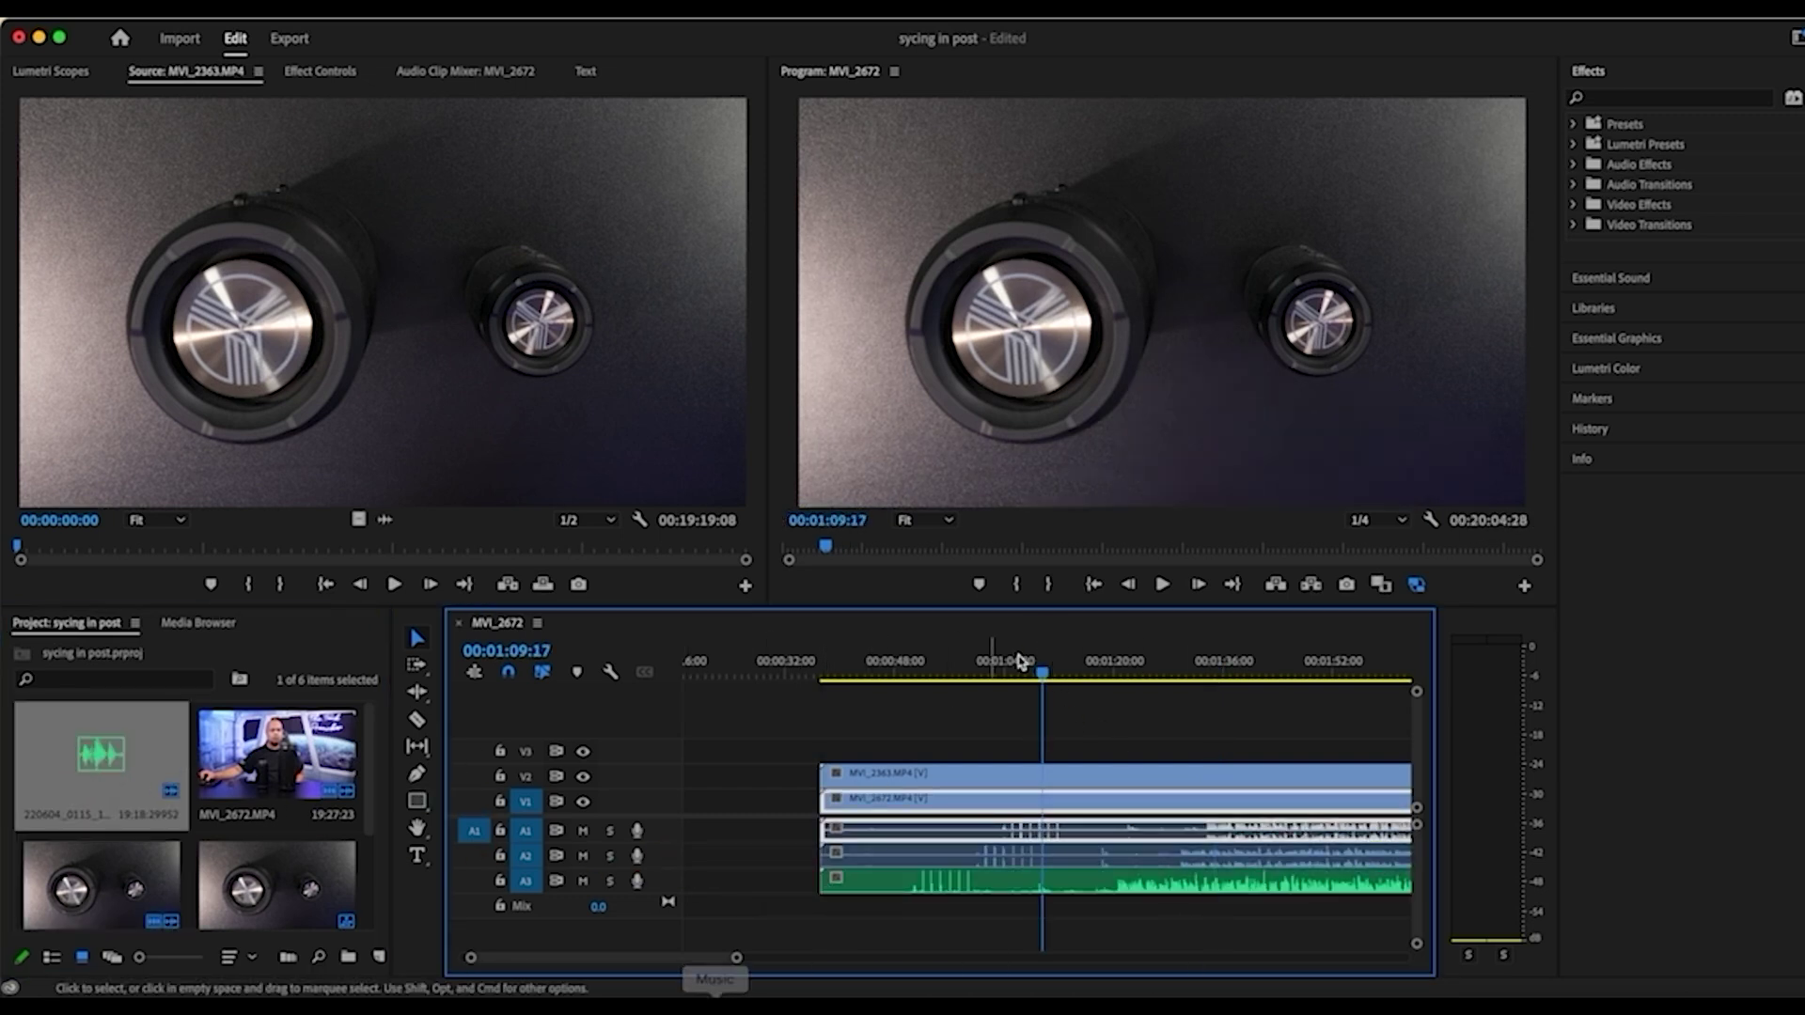
pyautogui.moveTo(998, 658); pyautogui.dragTo(1004, 662)
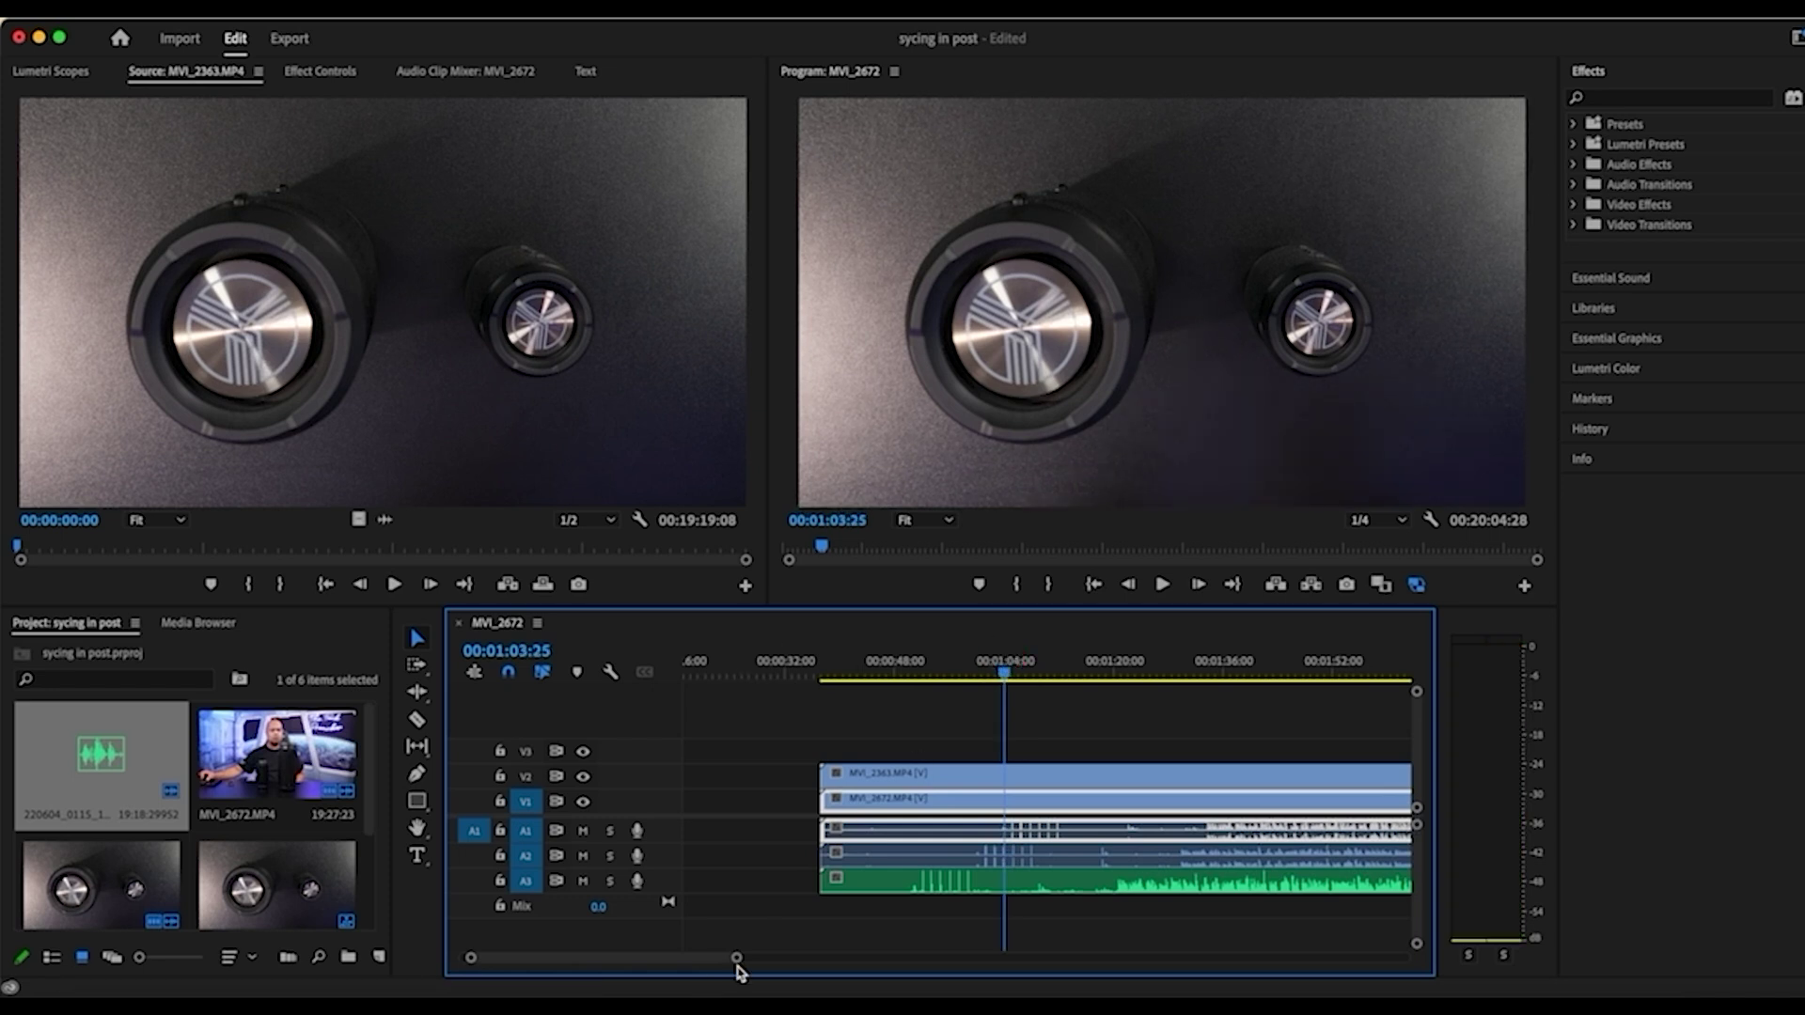
pyautogui.moveTo(736, 958); pyautogui.dragTo(621, 959)
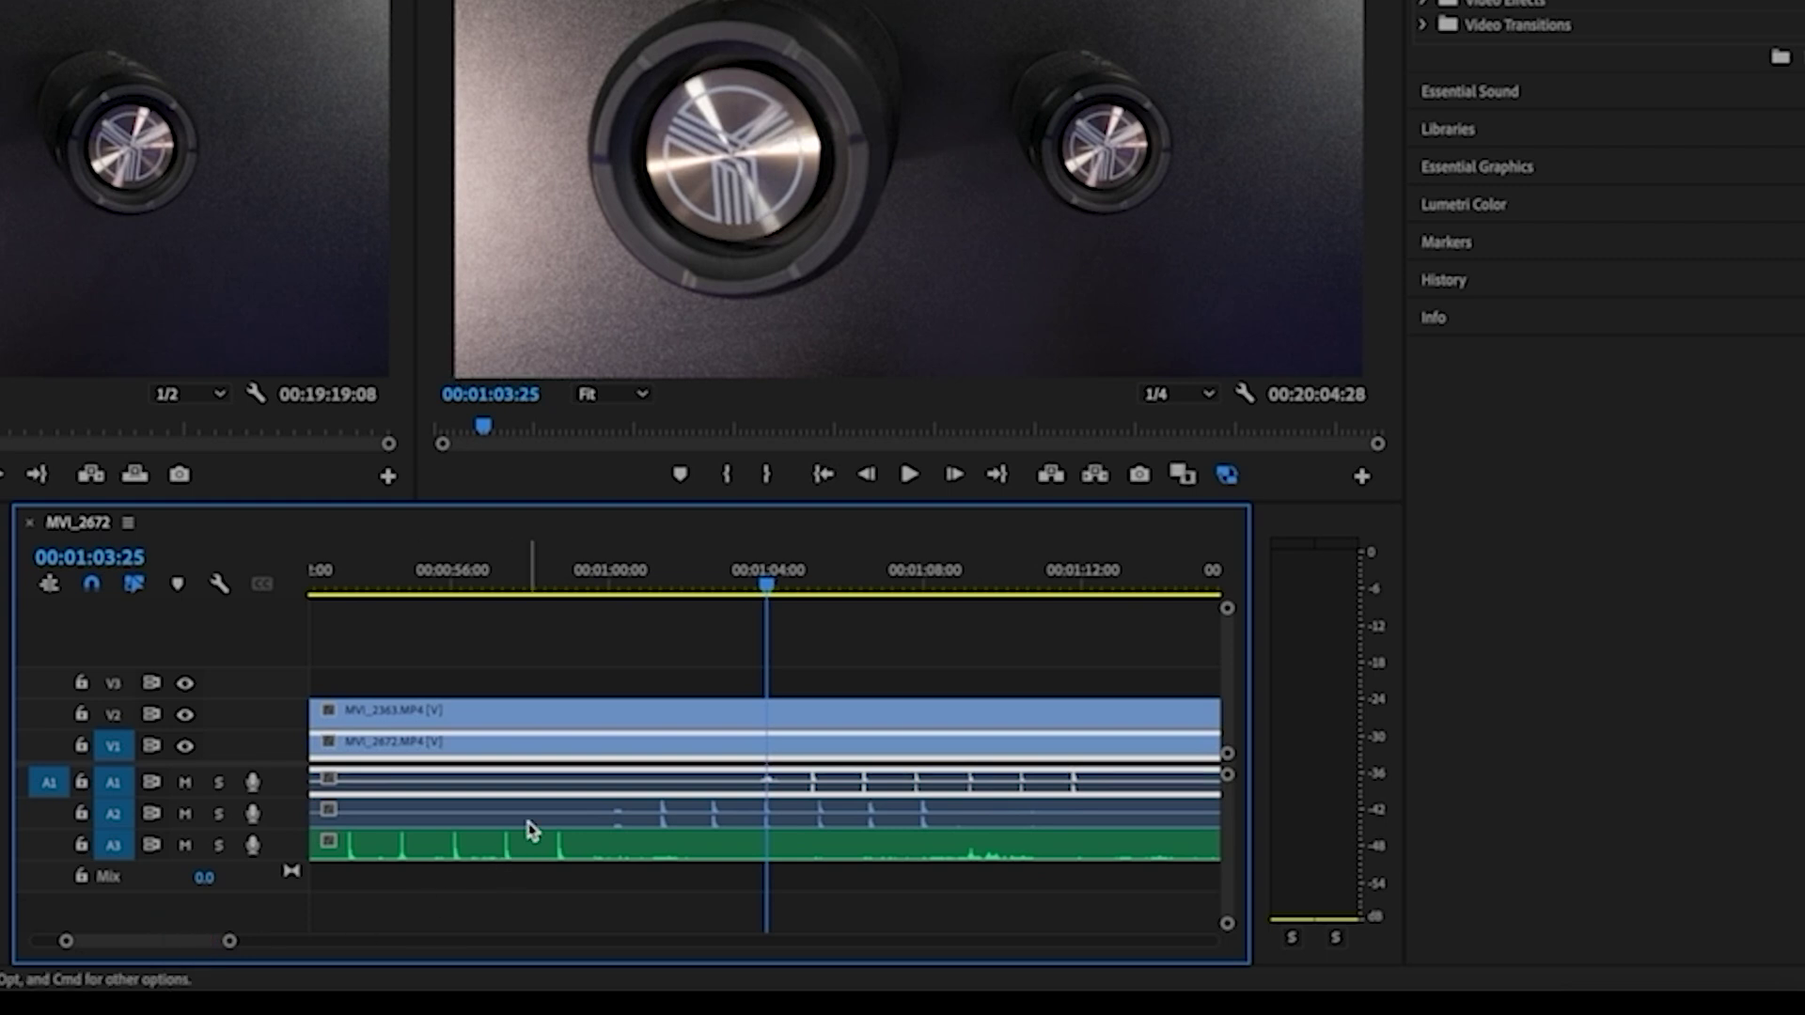
pyautogui.moveTo(532, 830); pyautogui.dragTo(673, 816)
pyautogui.moveTo(442, 858); pyautogui.dragTo(719, 858)
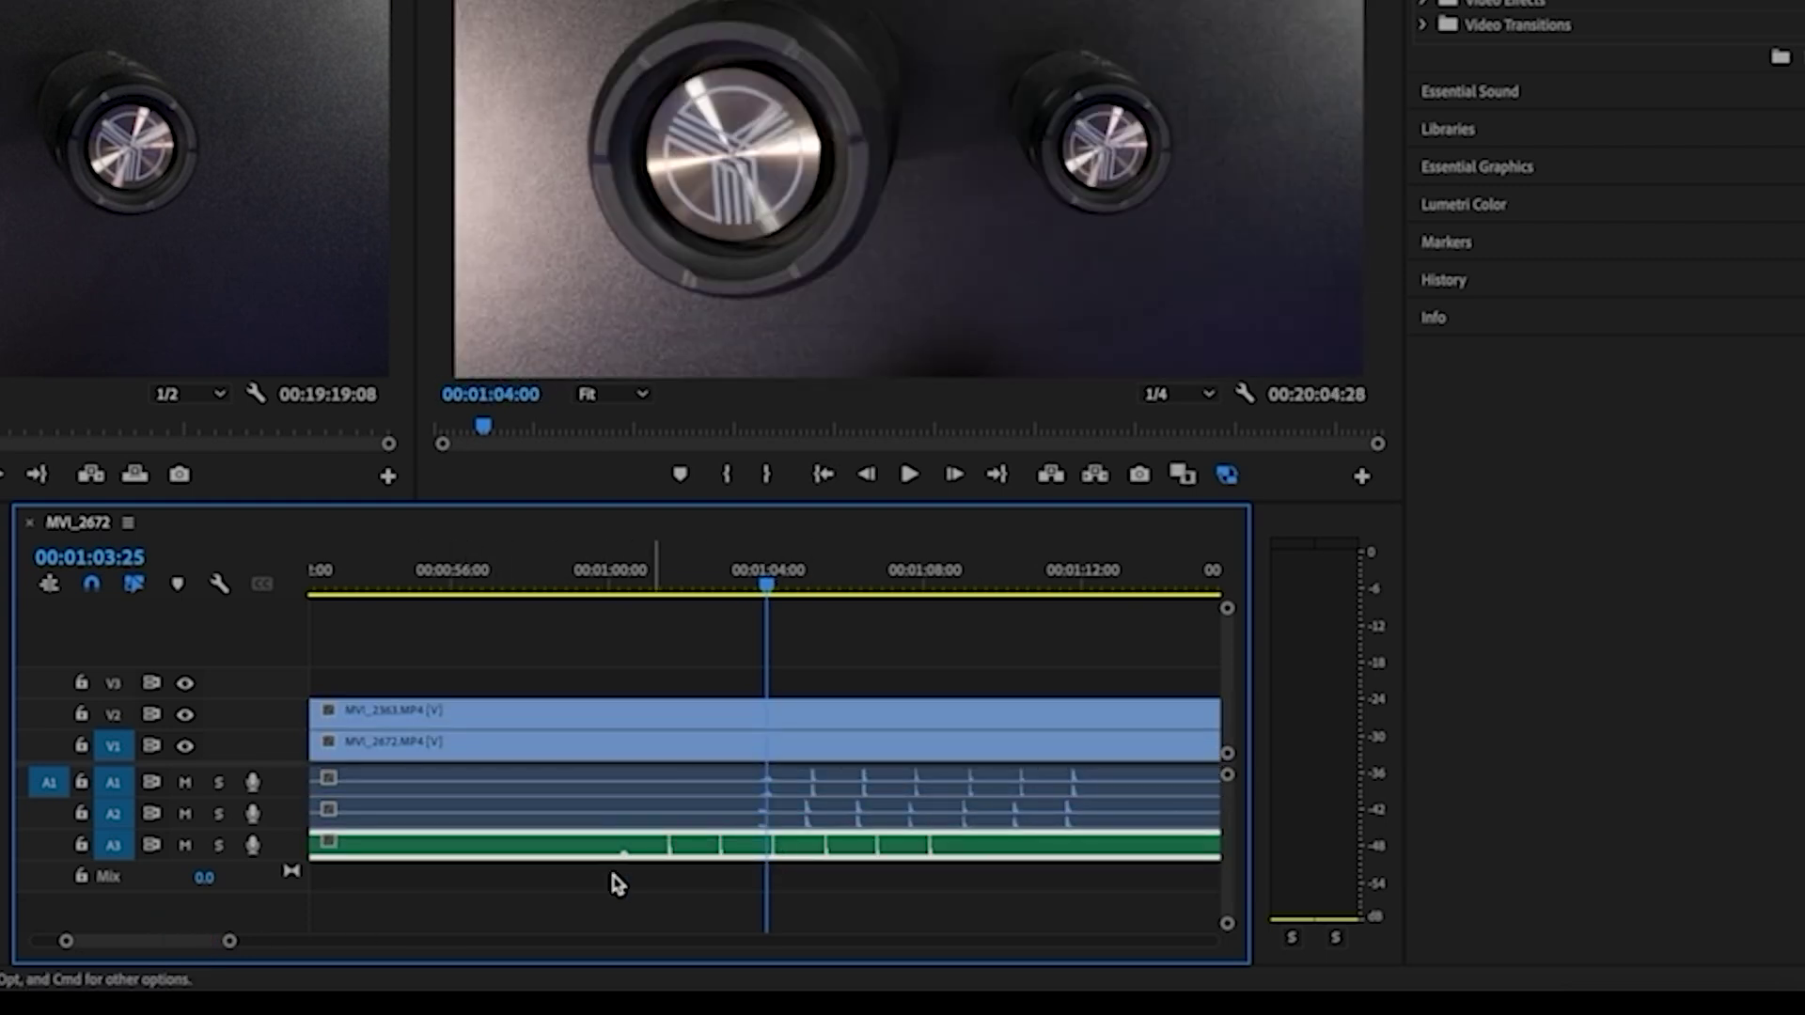
pyautogui.moveTo(596, 862); pyautogui.dragTo(643, 853)
pyautogui.moveTo(781, 588); pyautogui.dragTo(813, 588)
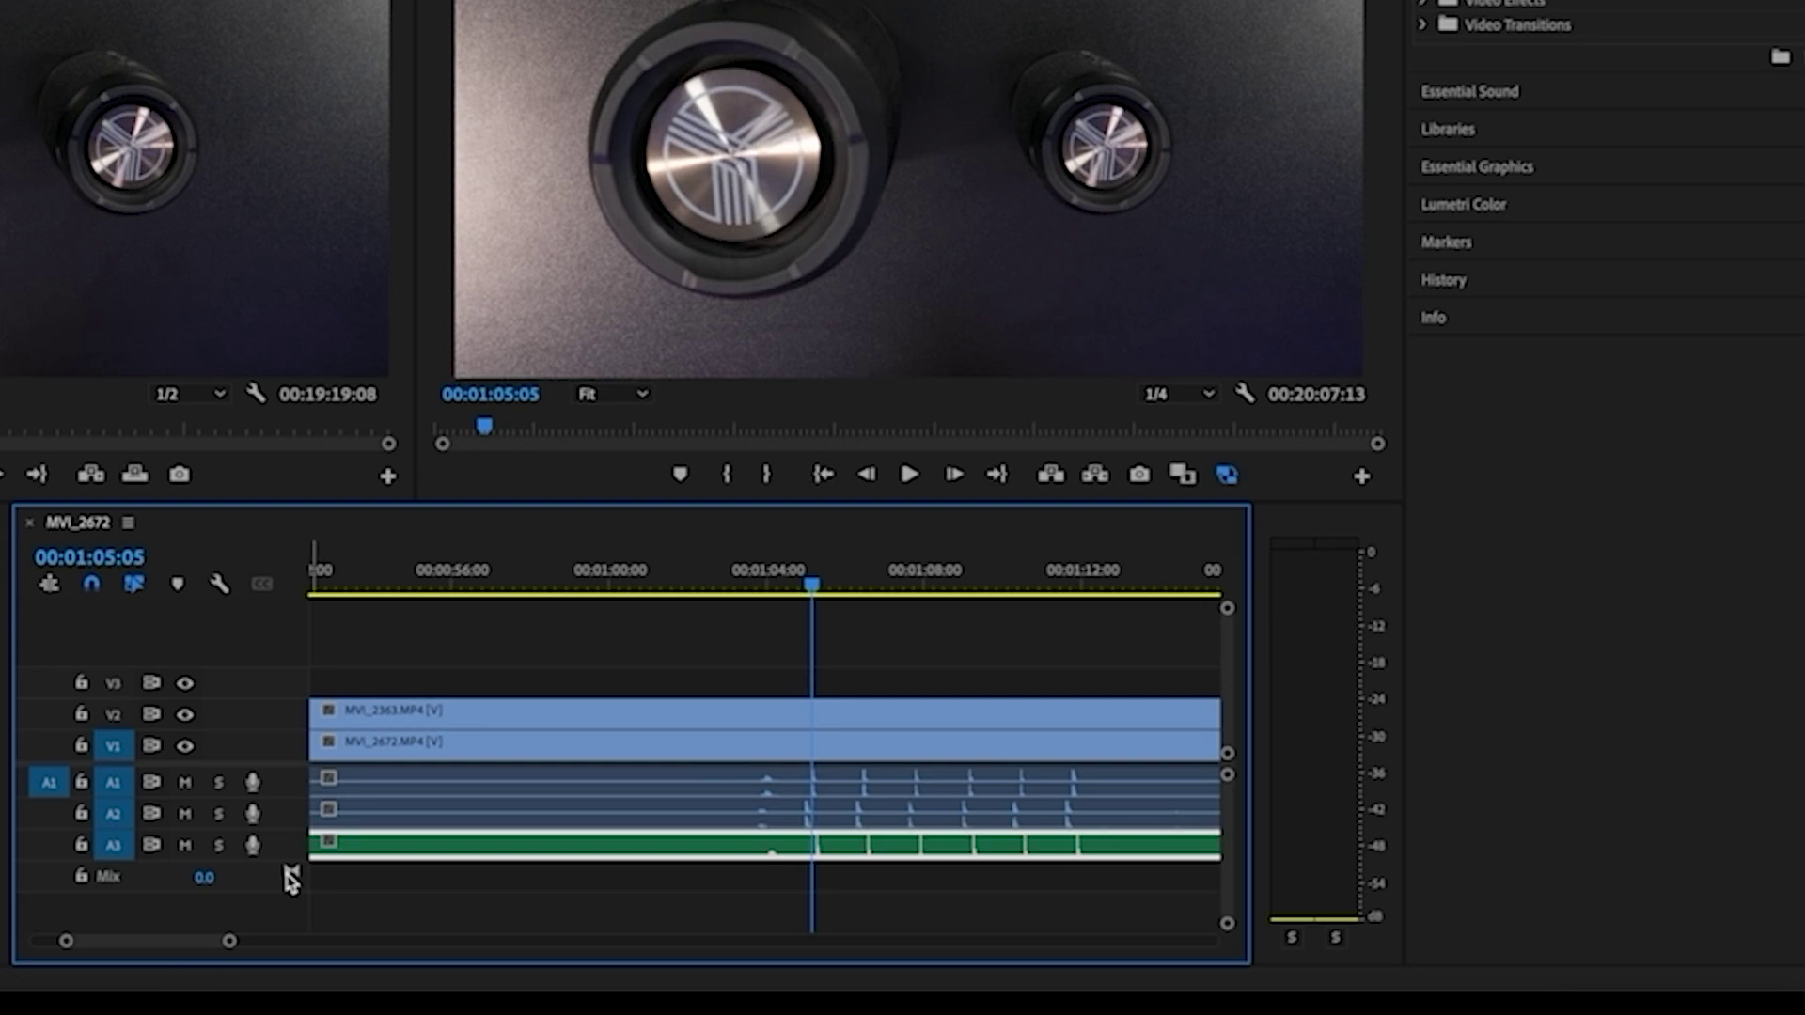
# Step: Fine-tune the positions of all three clips by single frames so their first clap spikes coincide just before 00:01:05:05
pyautogui.moveTo(240, 943); pyautogui.dragTo(156, 945)
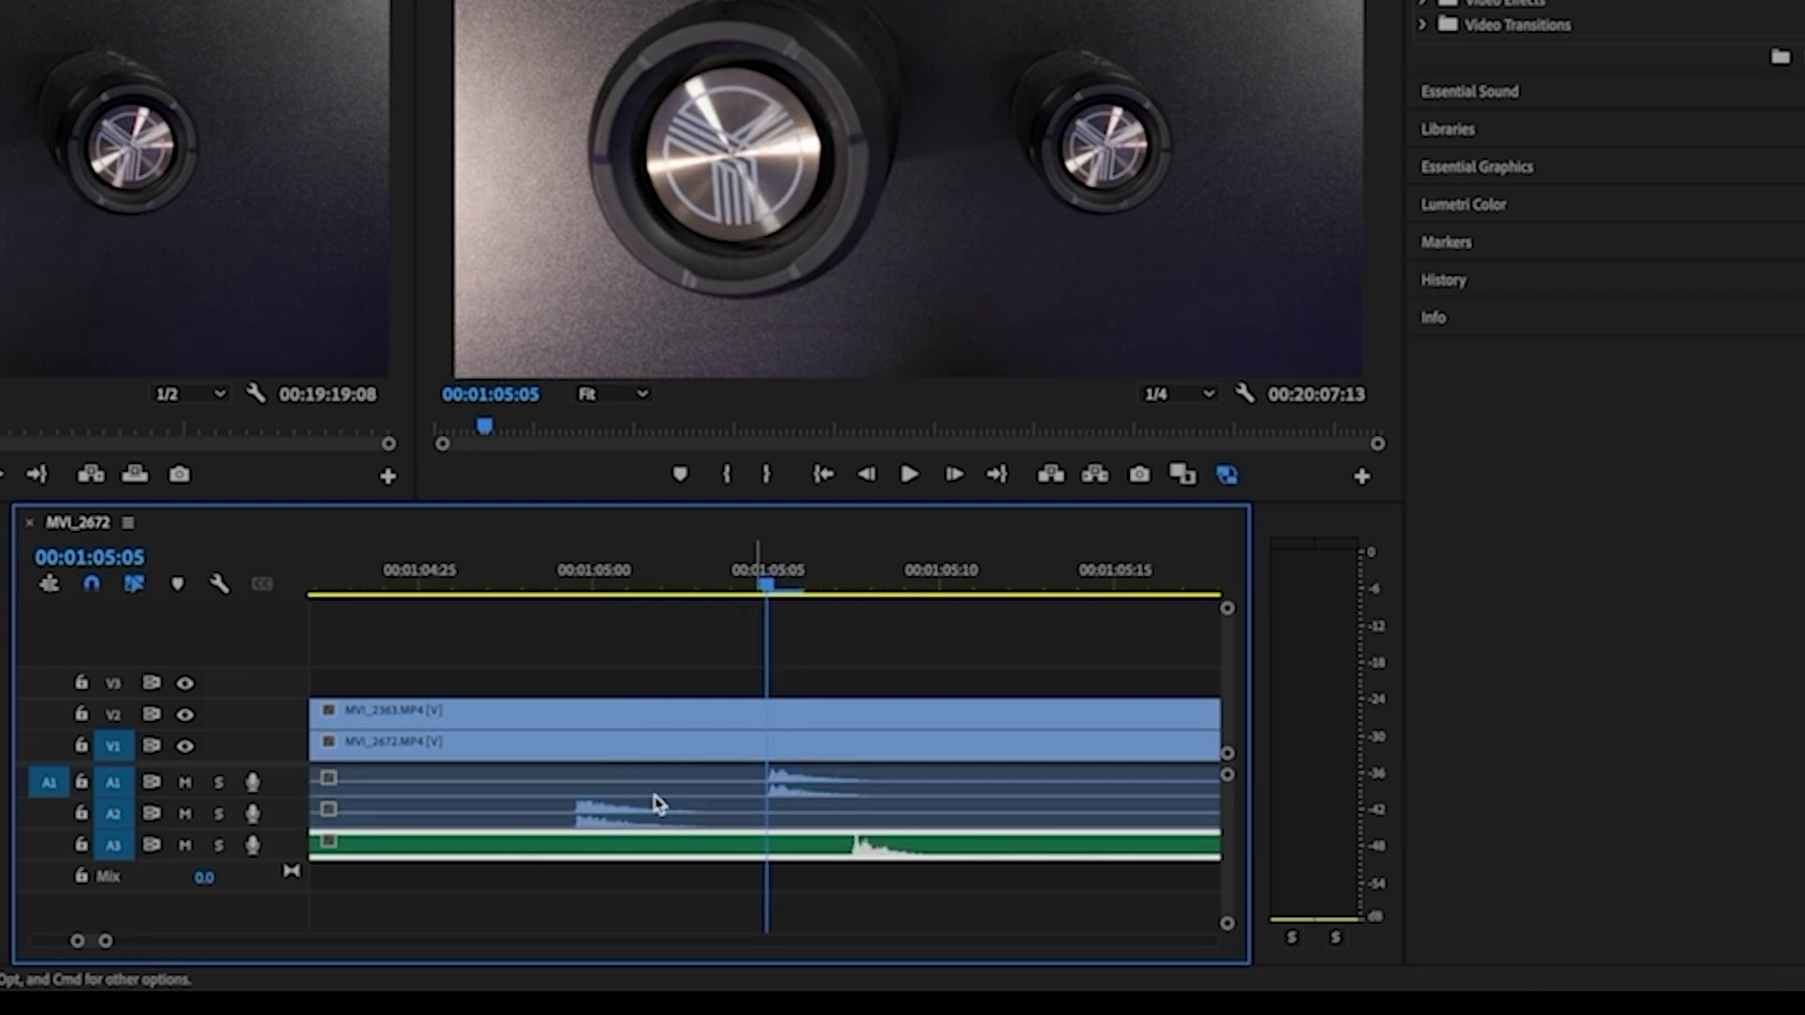
pyautogui.click(516, 820)
pyautogui.moveTo(461, 827); pyautogui.dragTo(504, 835)
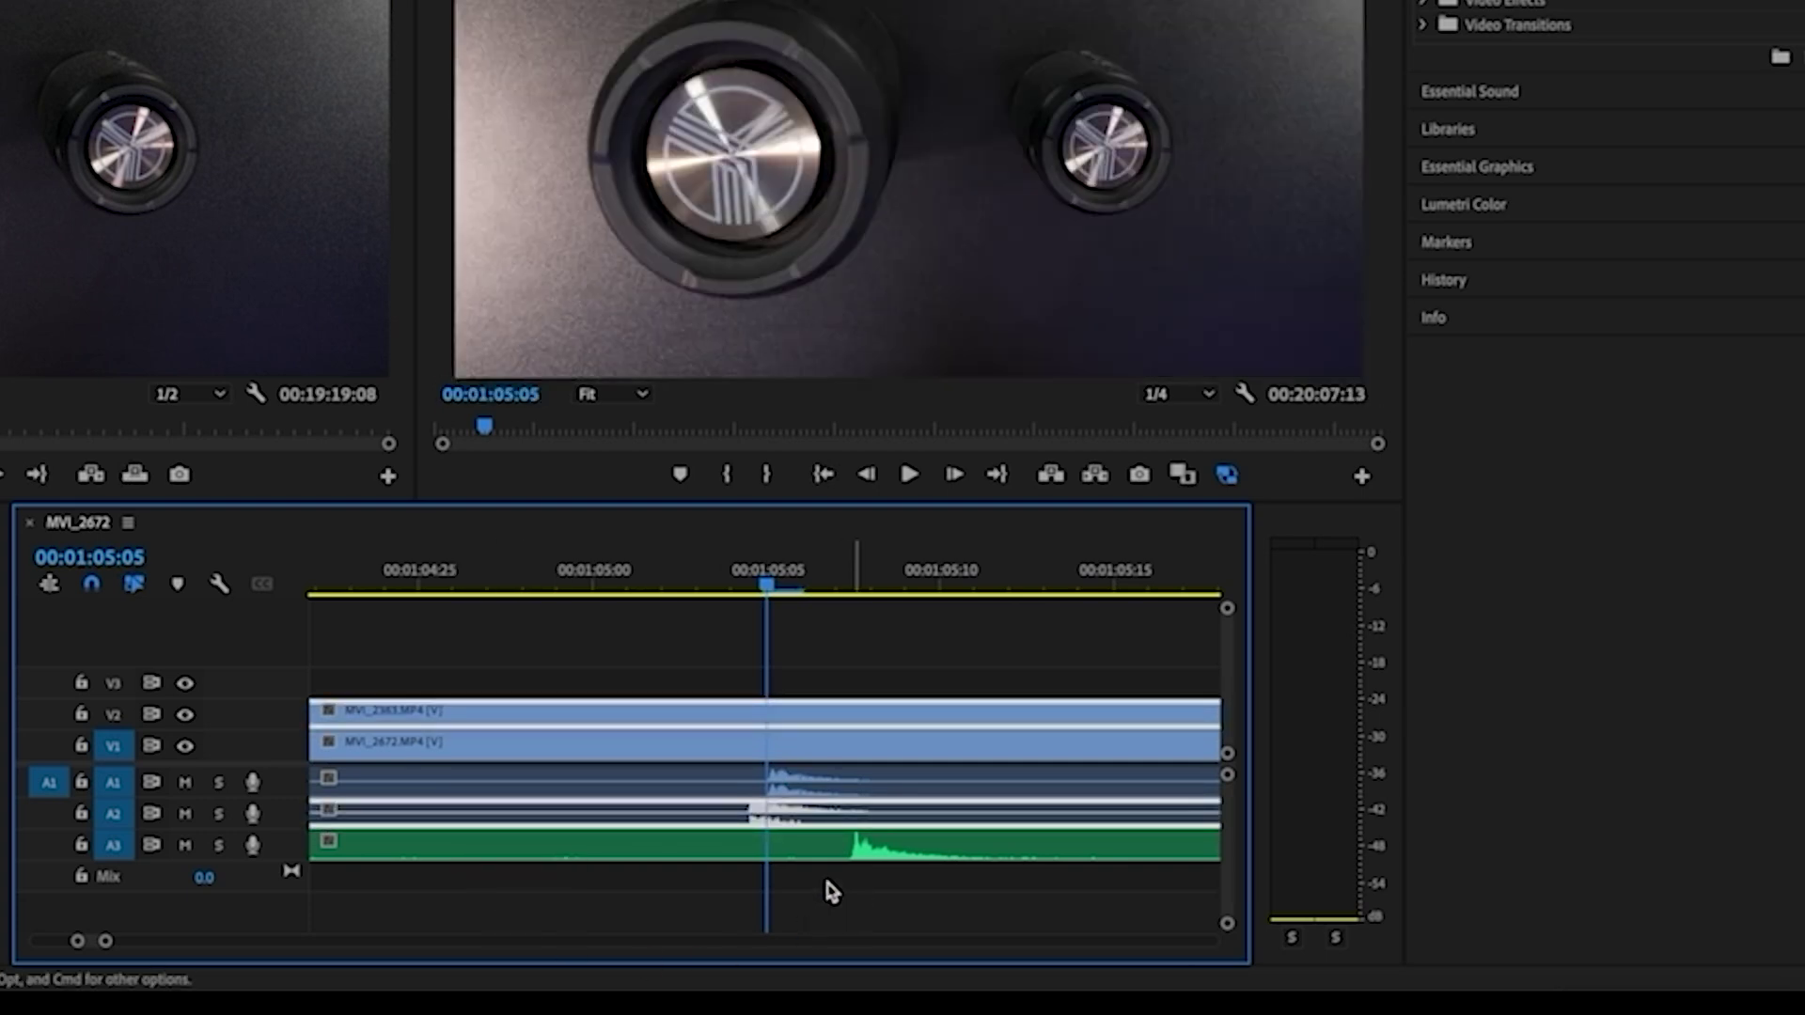
pyautogui.moveTo(630, 865); pyautogui.dragTo(684, 857)
pyautogui.click(701, 780)
pyautogui.moveTo(700, 781); pyautogui.dragTo(672, 786)
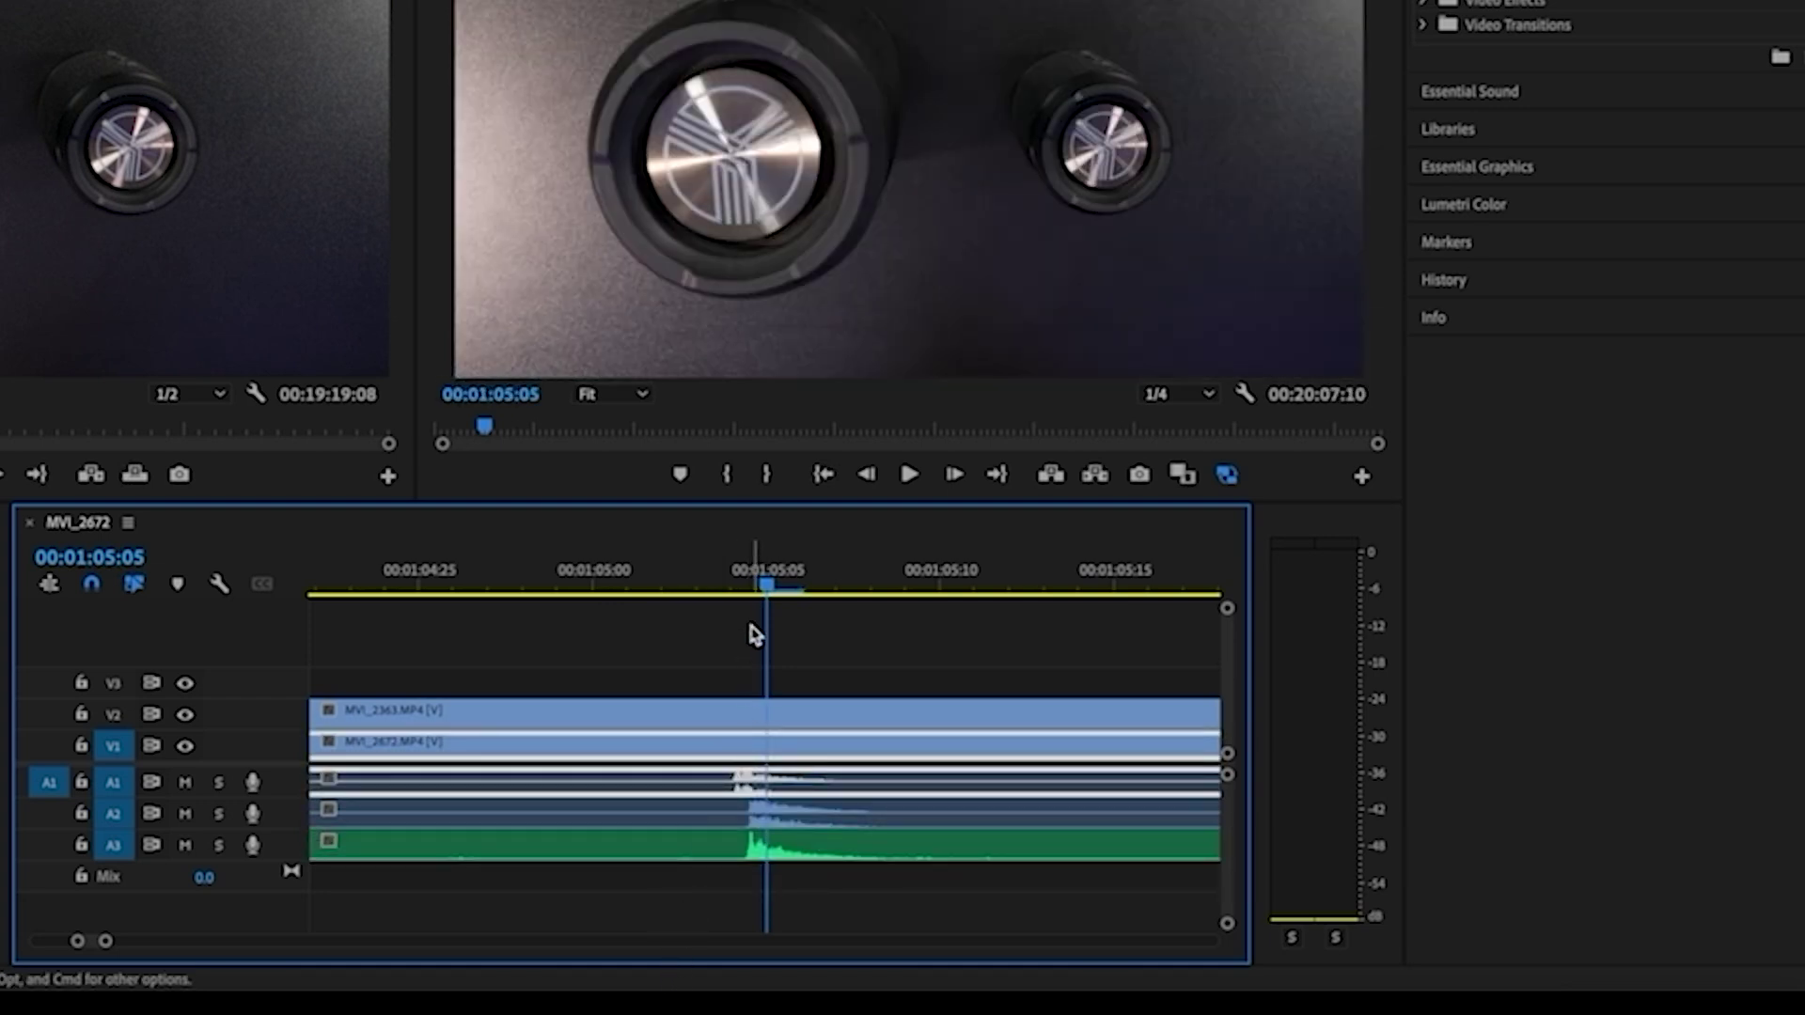
# Step: Play the sequence from 00:01:05:05 to check that the claps on all three audio tracks are in sync
pyautogui.moveTo(106, 943); pyautogui.dragTo(266, 939)
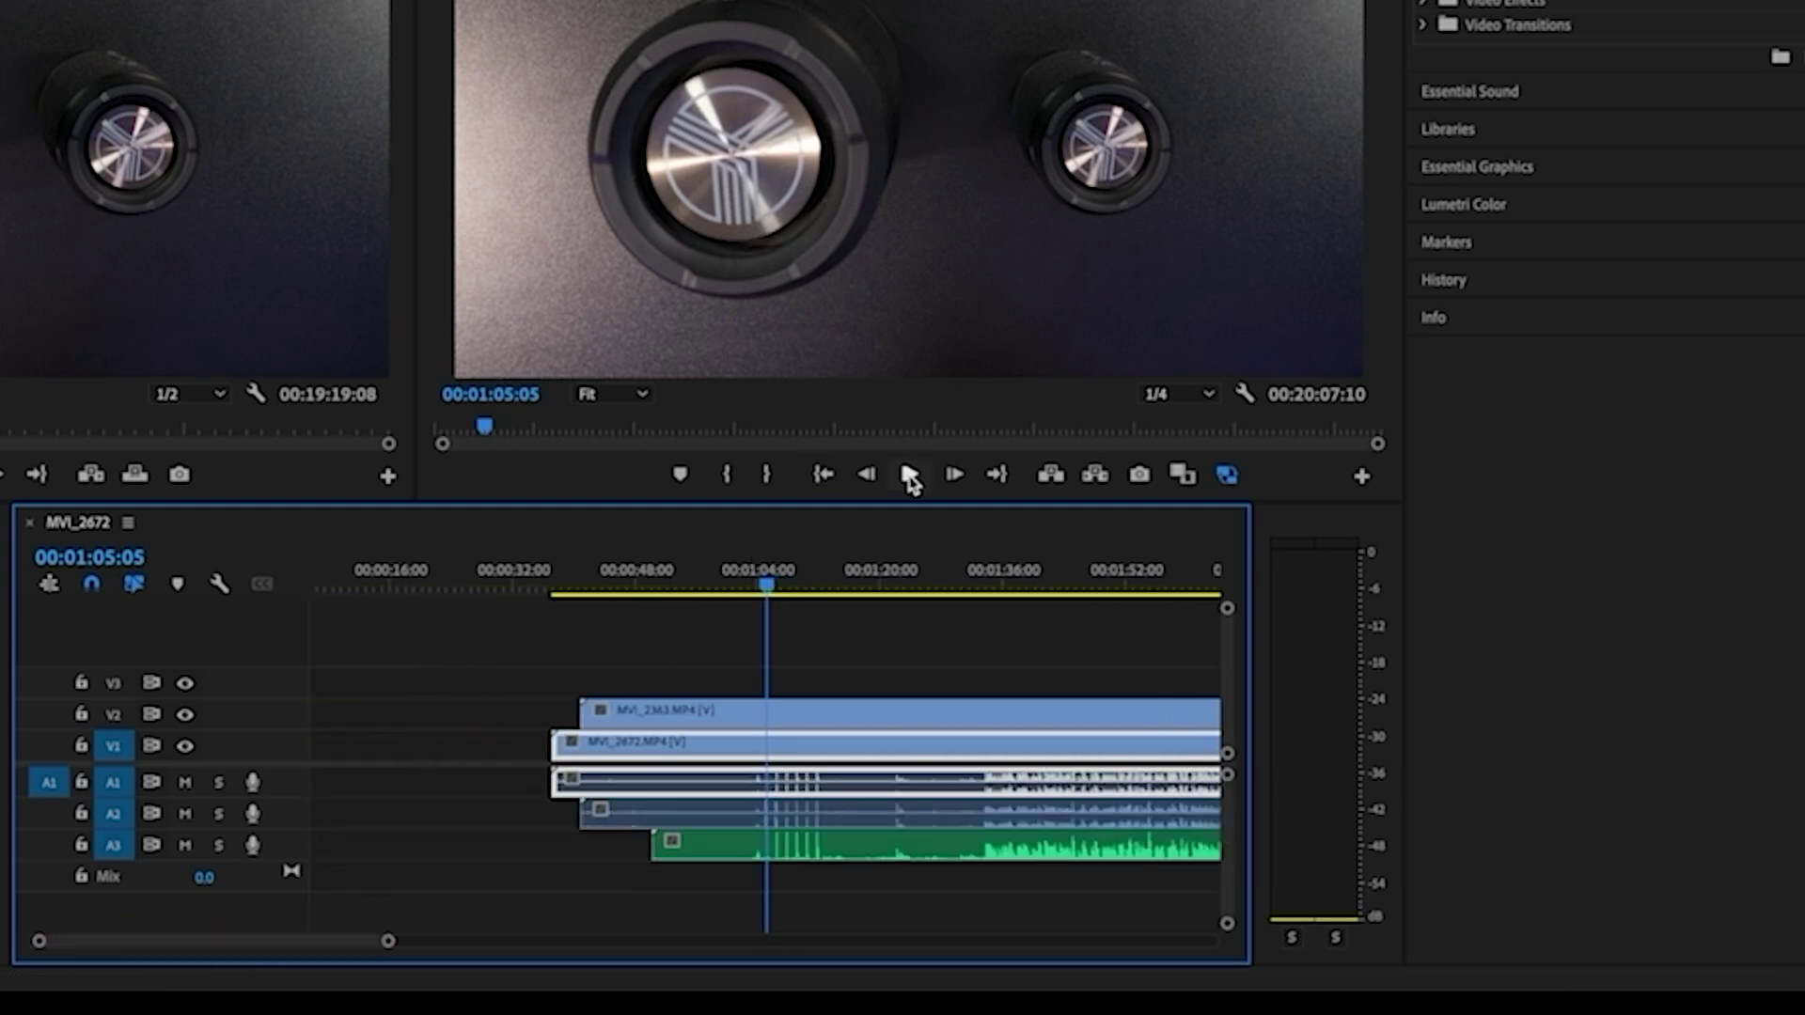
pyautogui.click(911, 477)
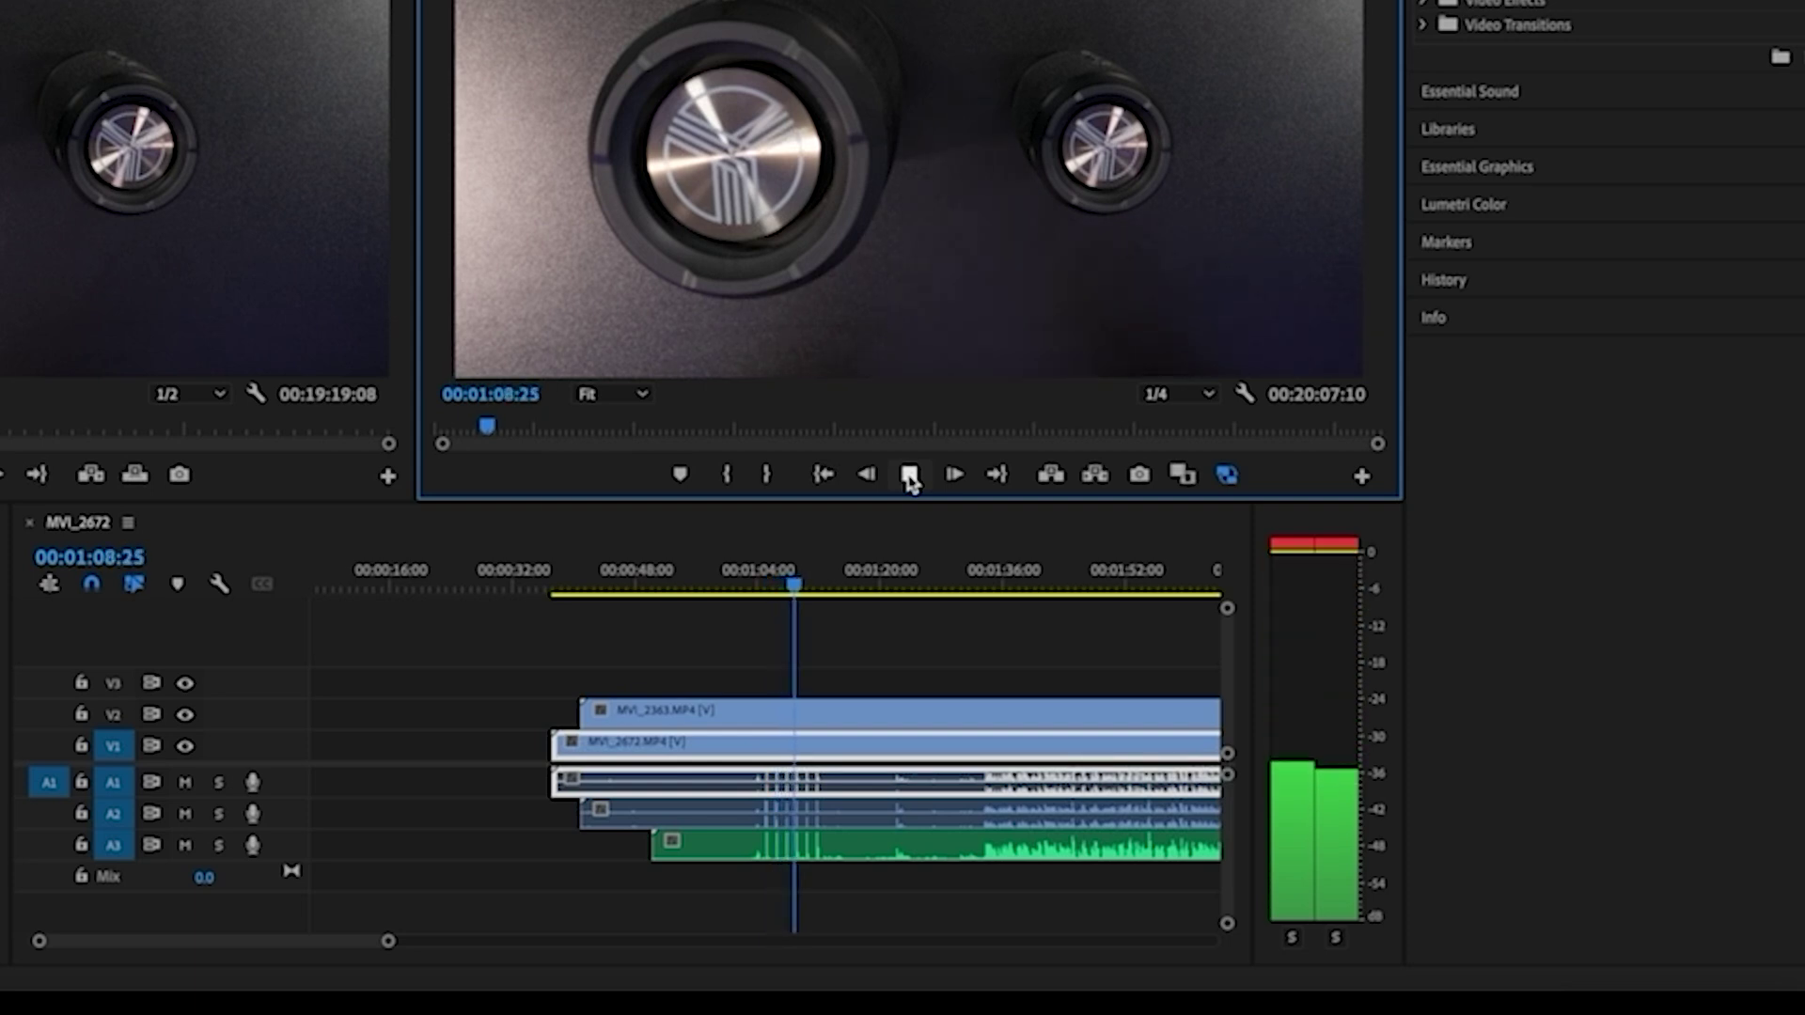
pyautogui.click(910, 477)
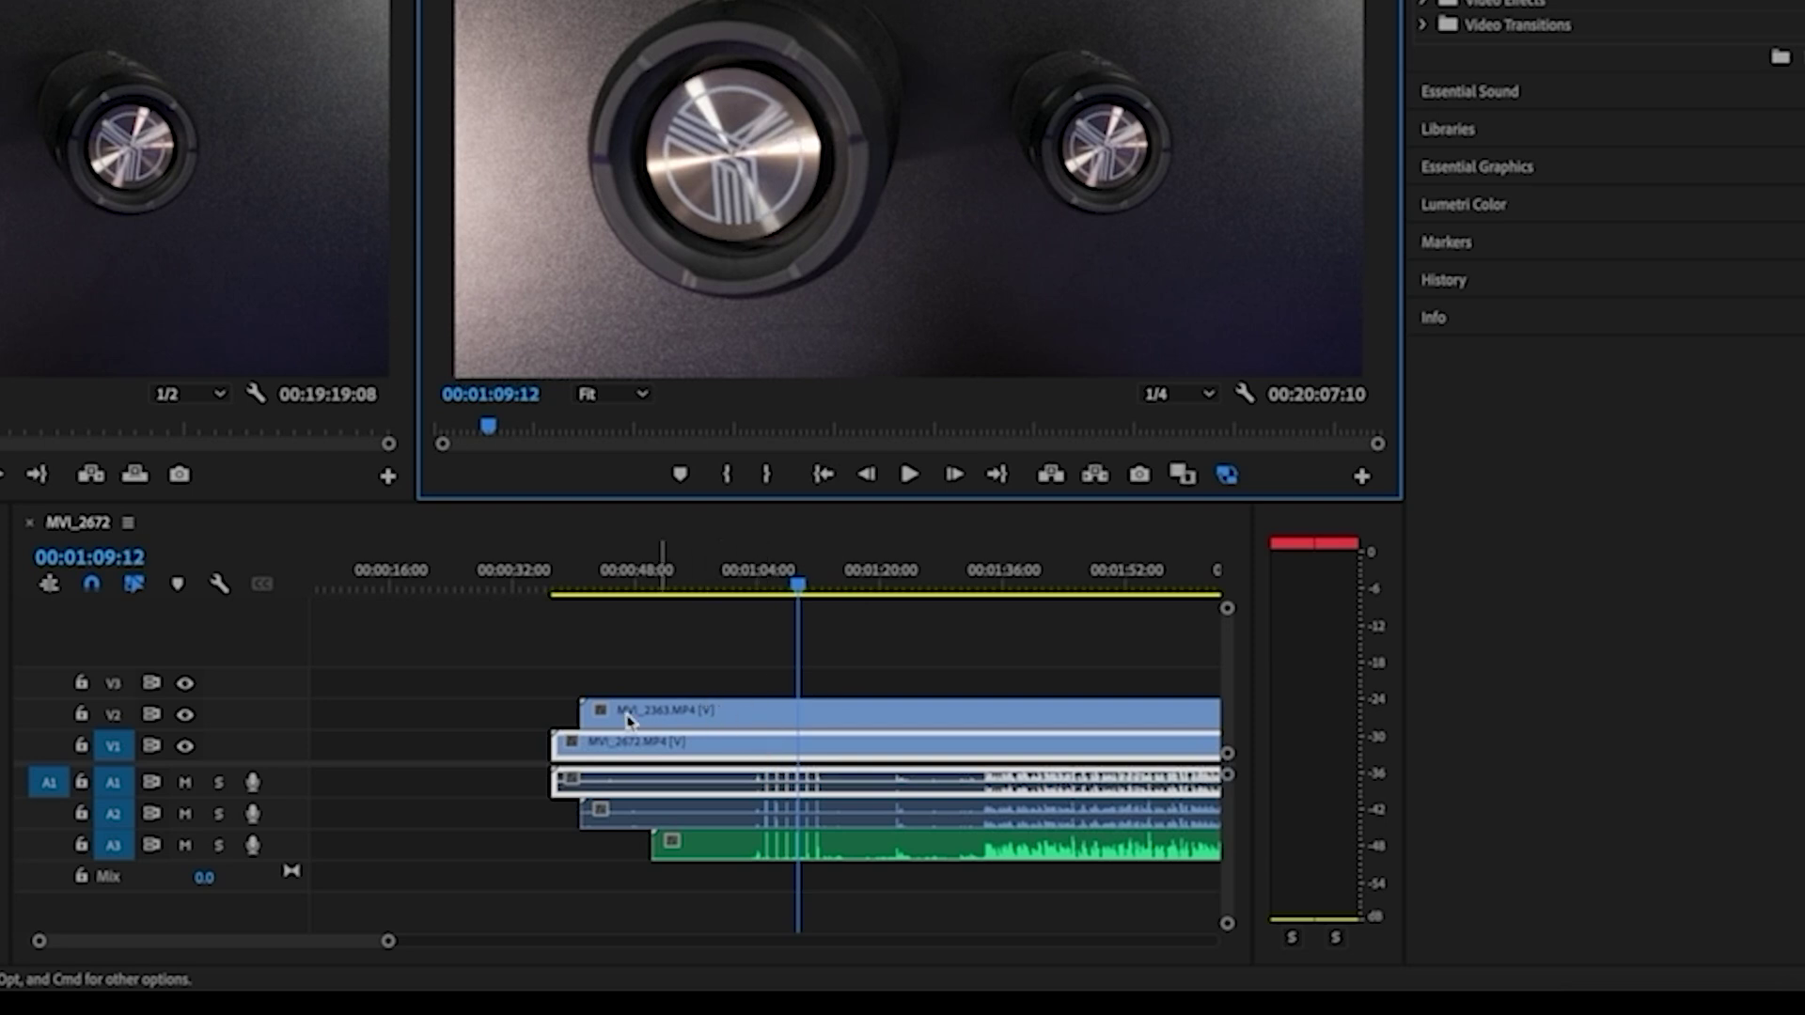
# Step: Unlink the audio from both camera clips and delete the two camera audio clips on A1 and A2
pyautogui.rightClick(746, 741)
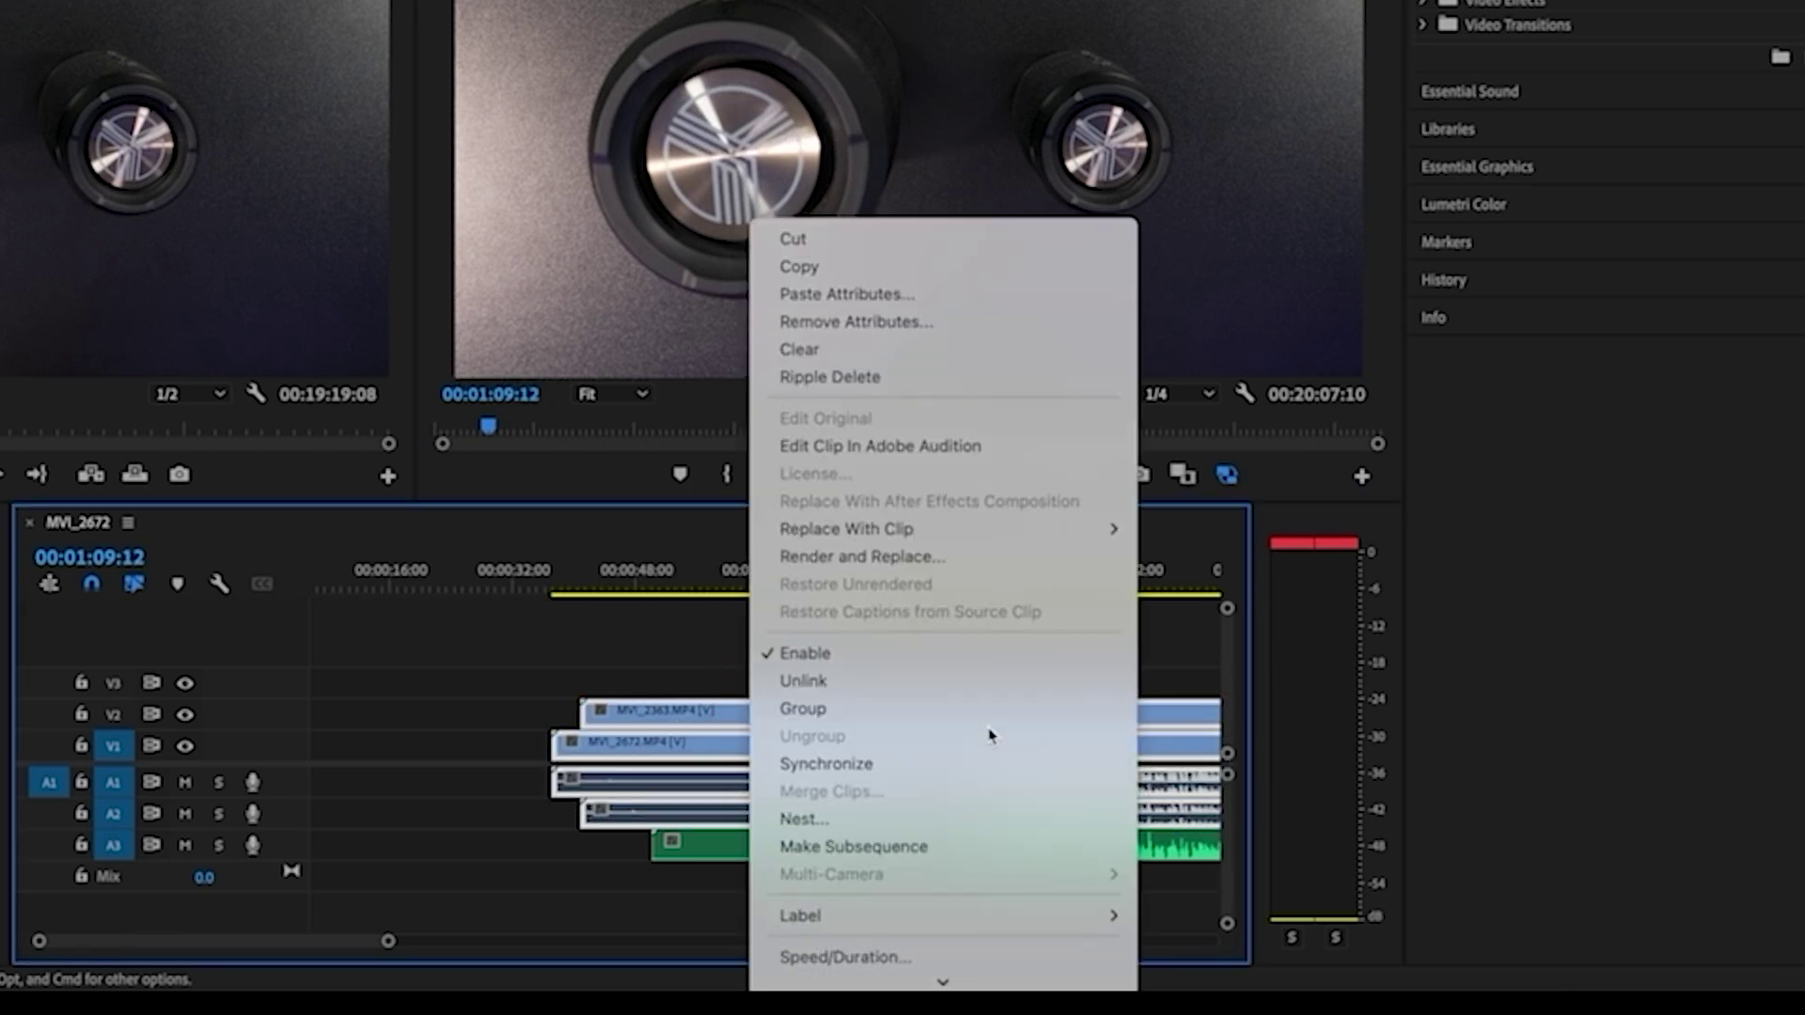
pyautogui.click(846, 613)
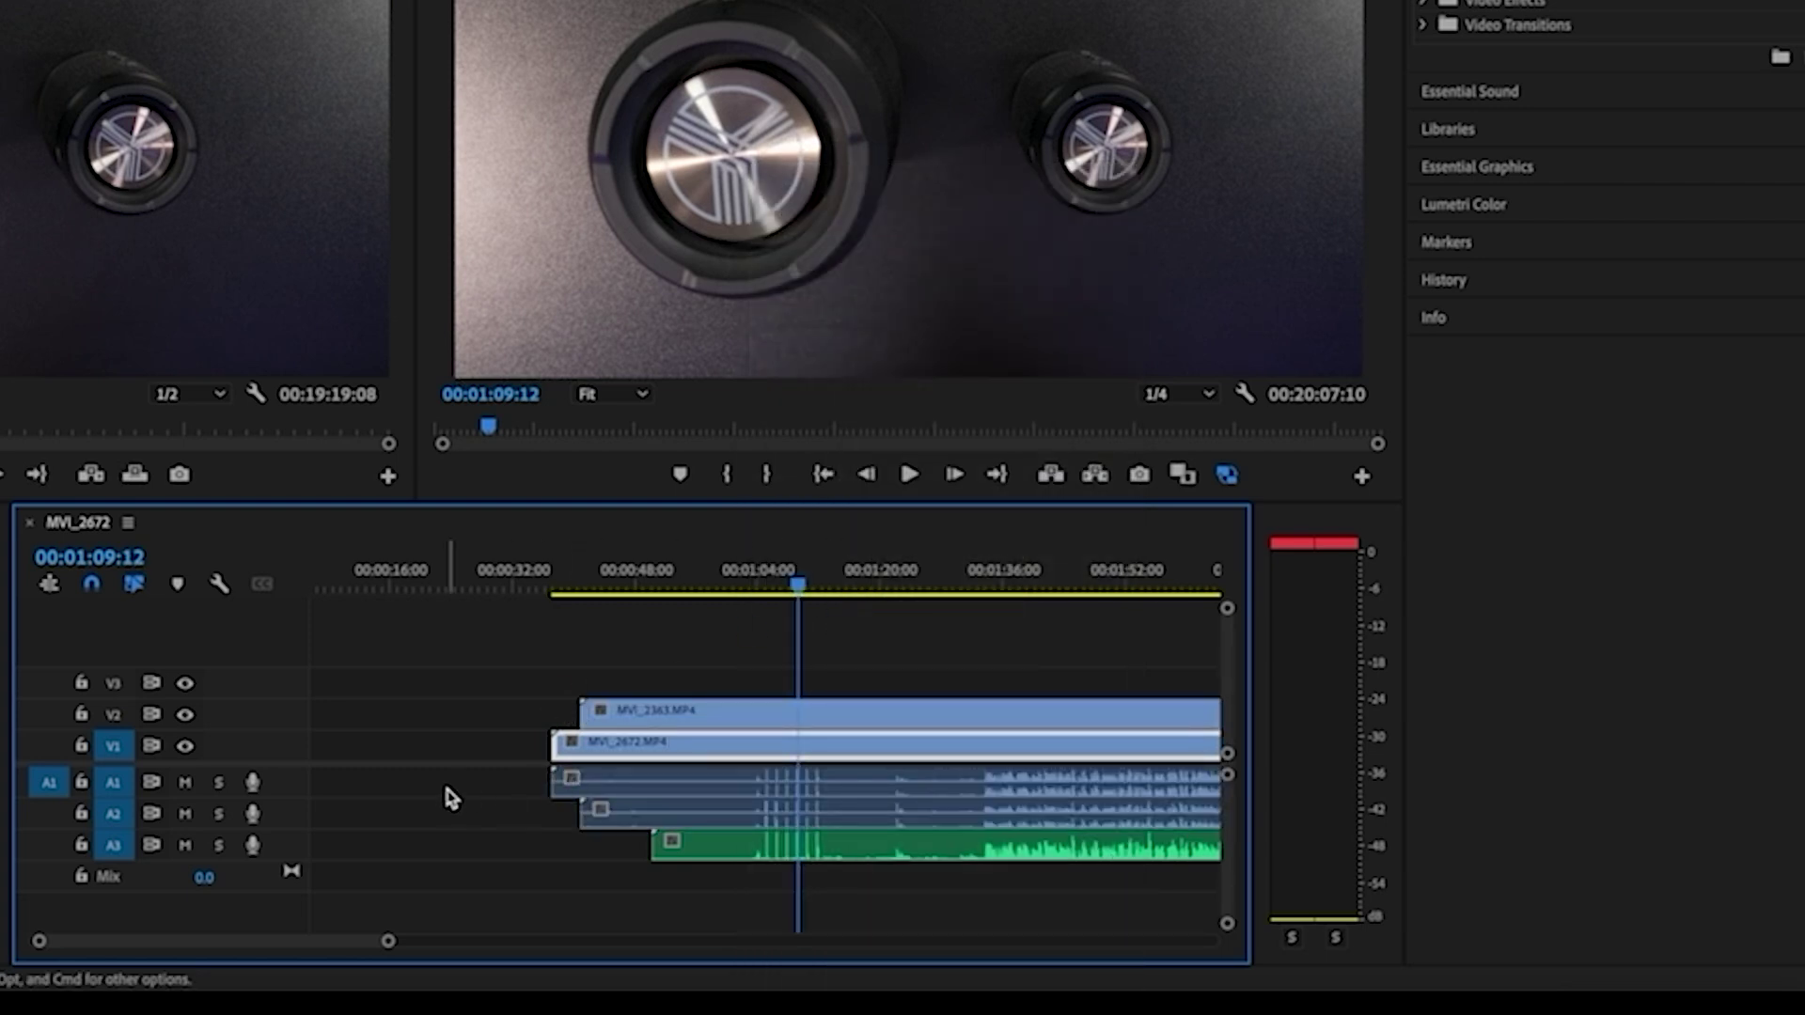
pyautogui.moveTo(455, 793); pyautogui.dragTo(658, 818)
pyautogui.rightClick(658, 818)
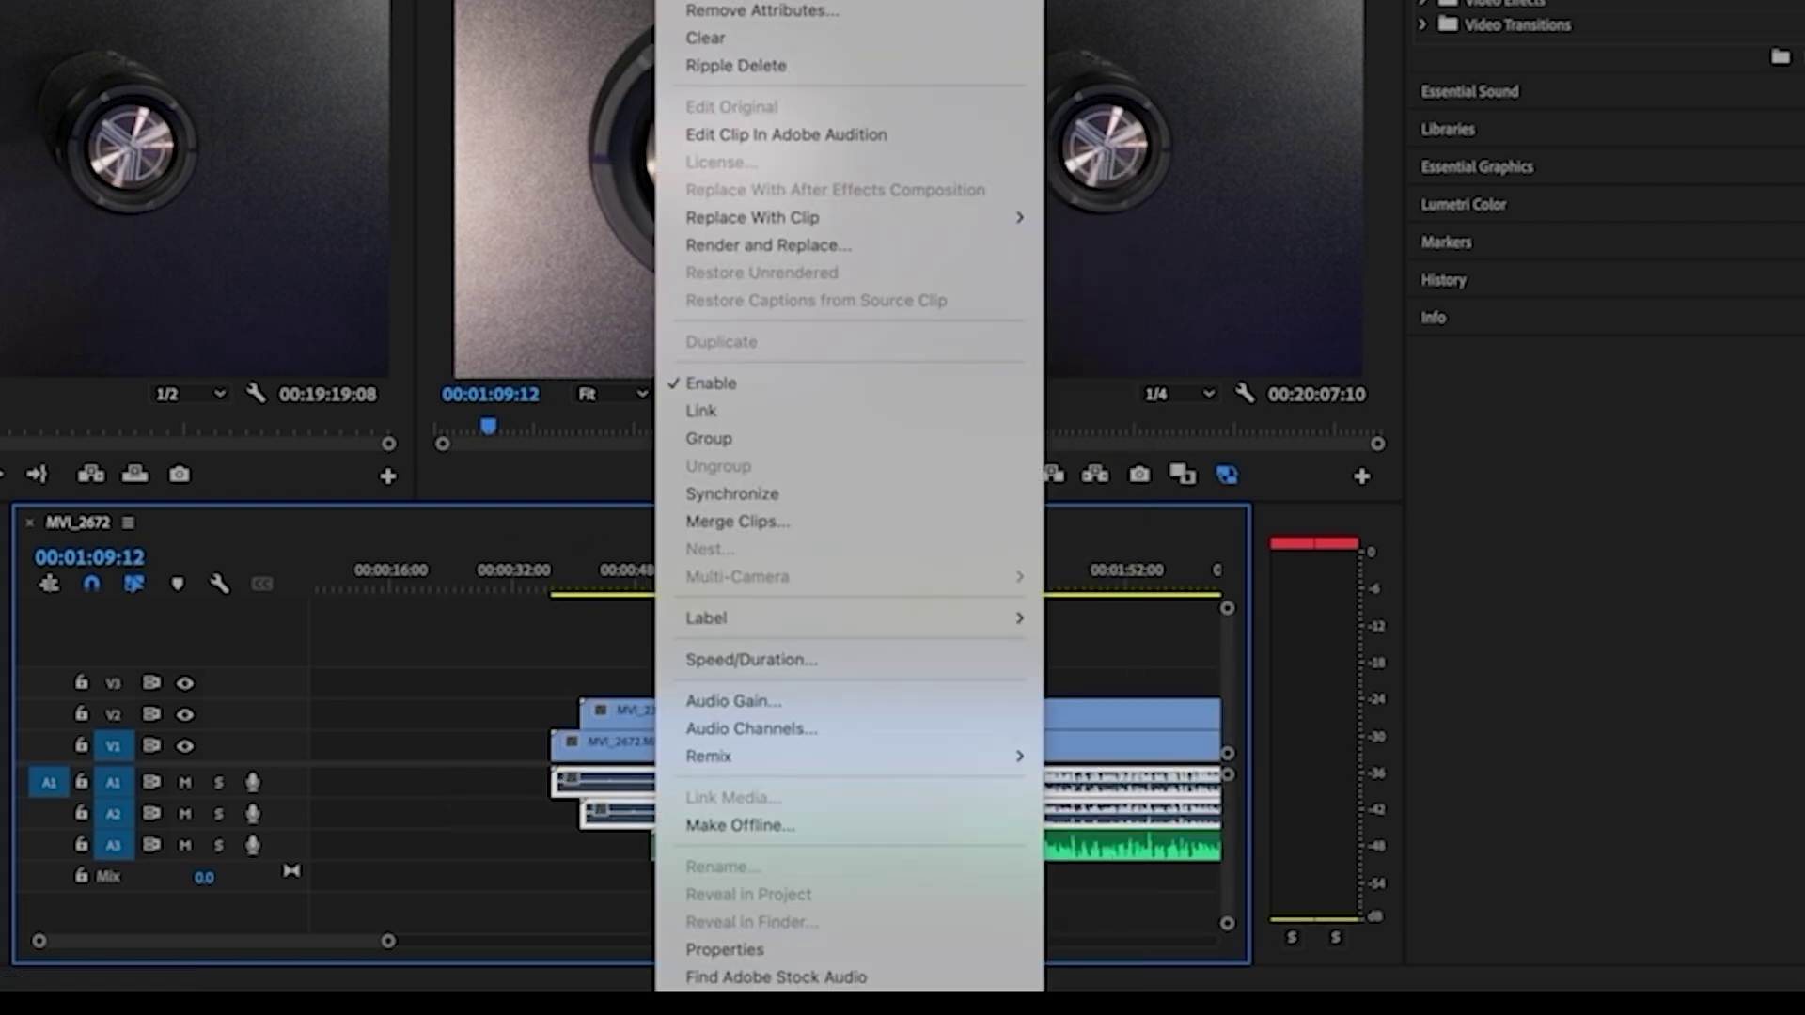
pyautogui.press('Escape')
pyautogui.press('Delete')
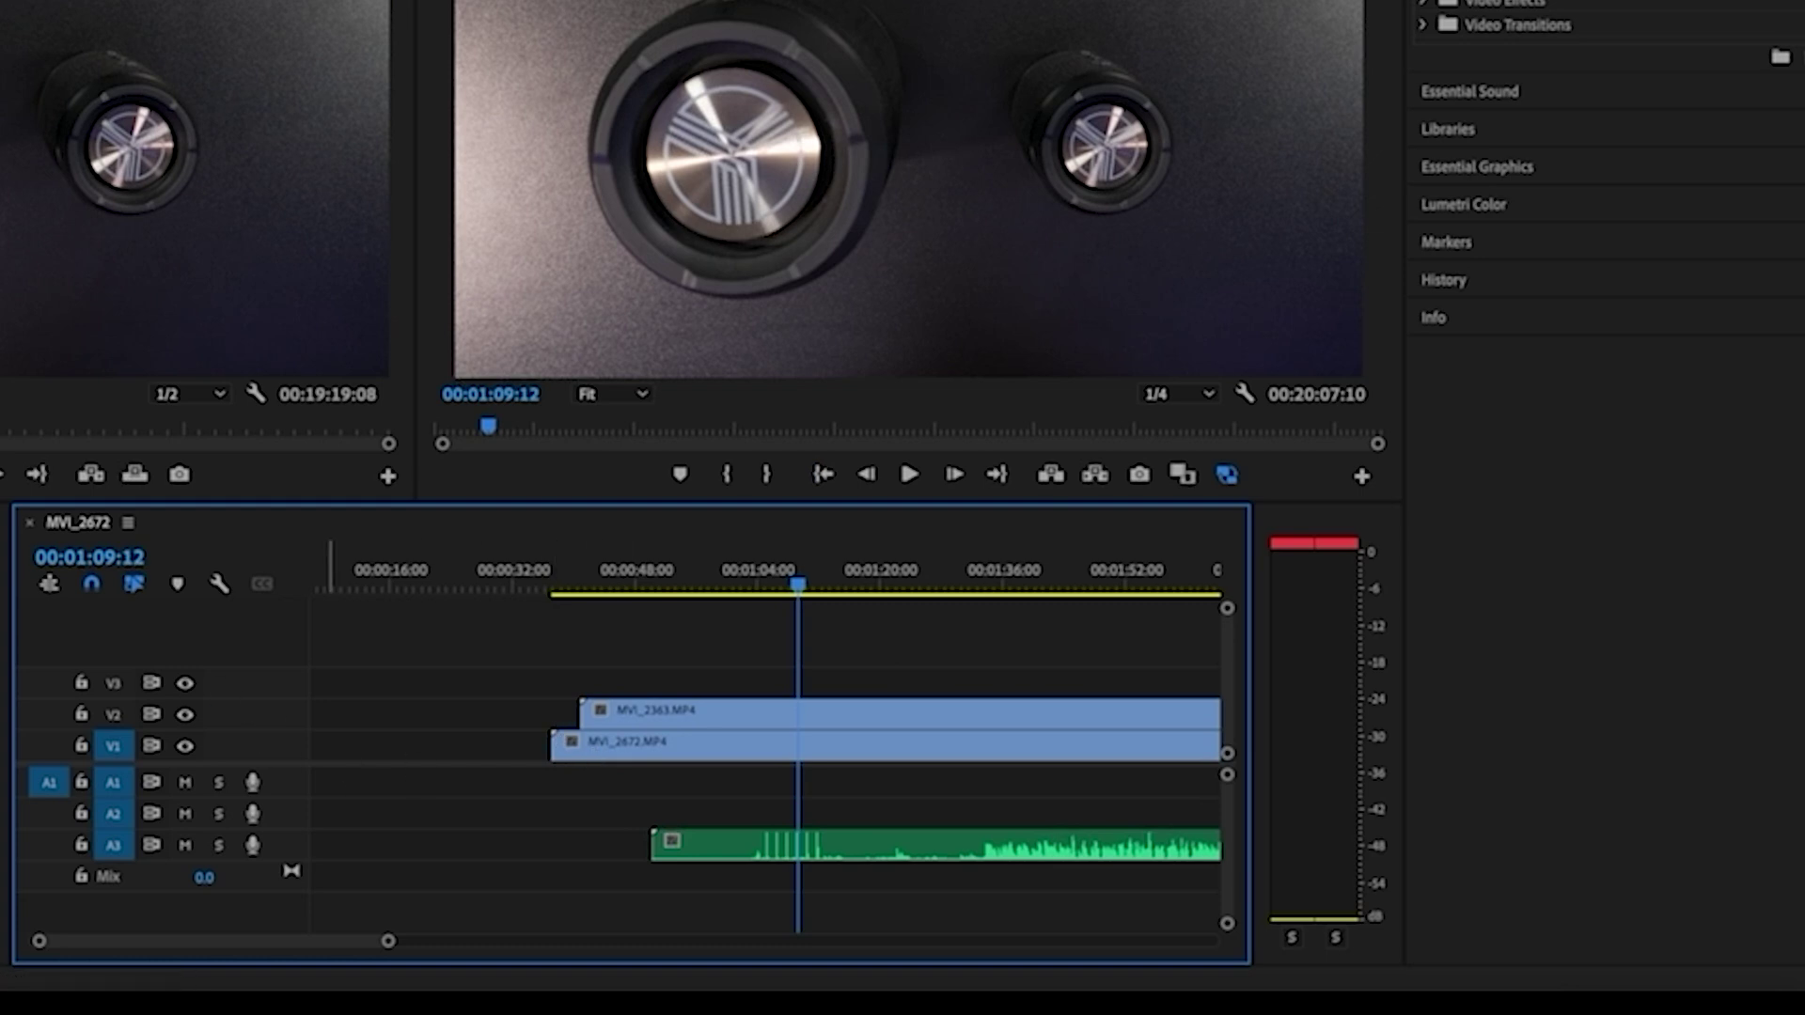
# Step: Trim the starts of both camera clips to the start of the WAV recording and open the linked recording in Adobe Audition
pyautogui.moveTo(4, 733); pyautogui.dragTo(658, 717)
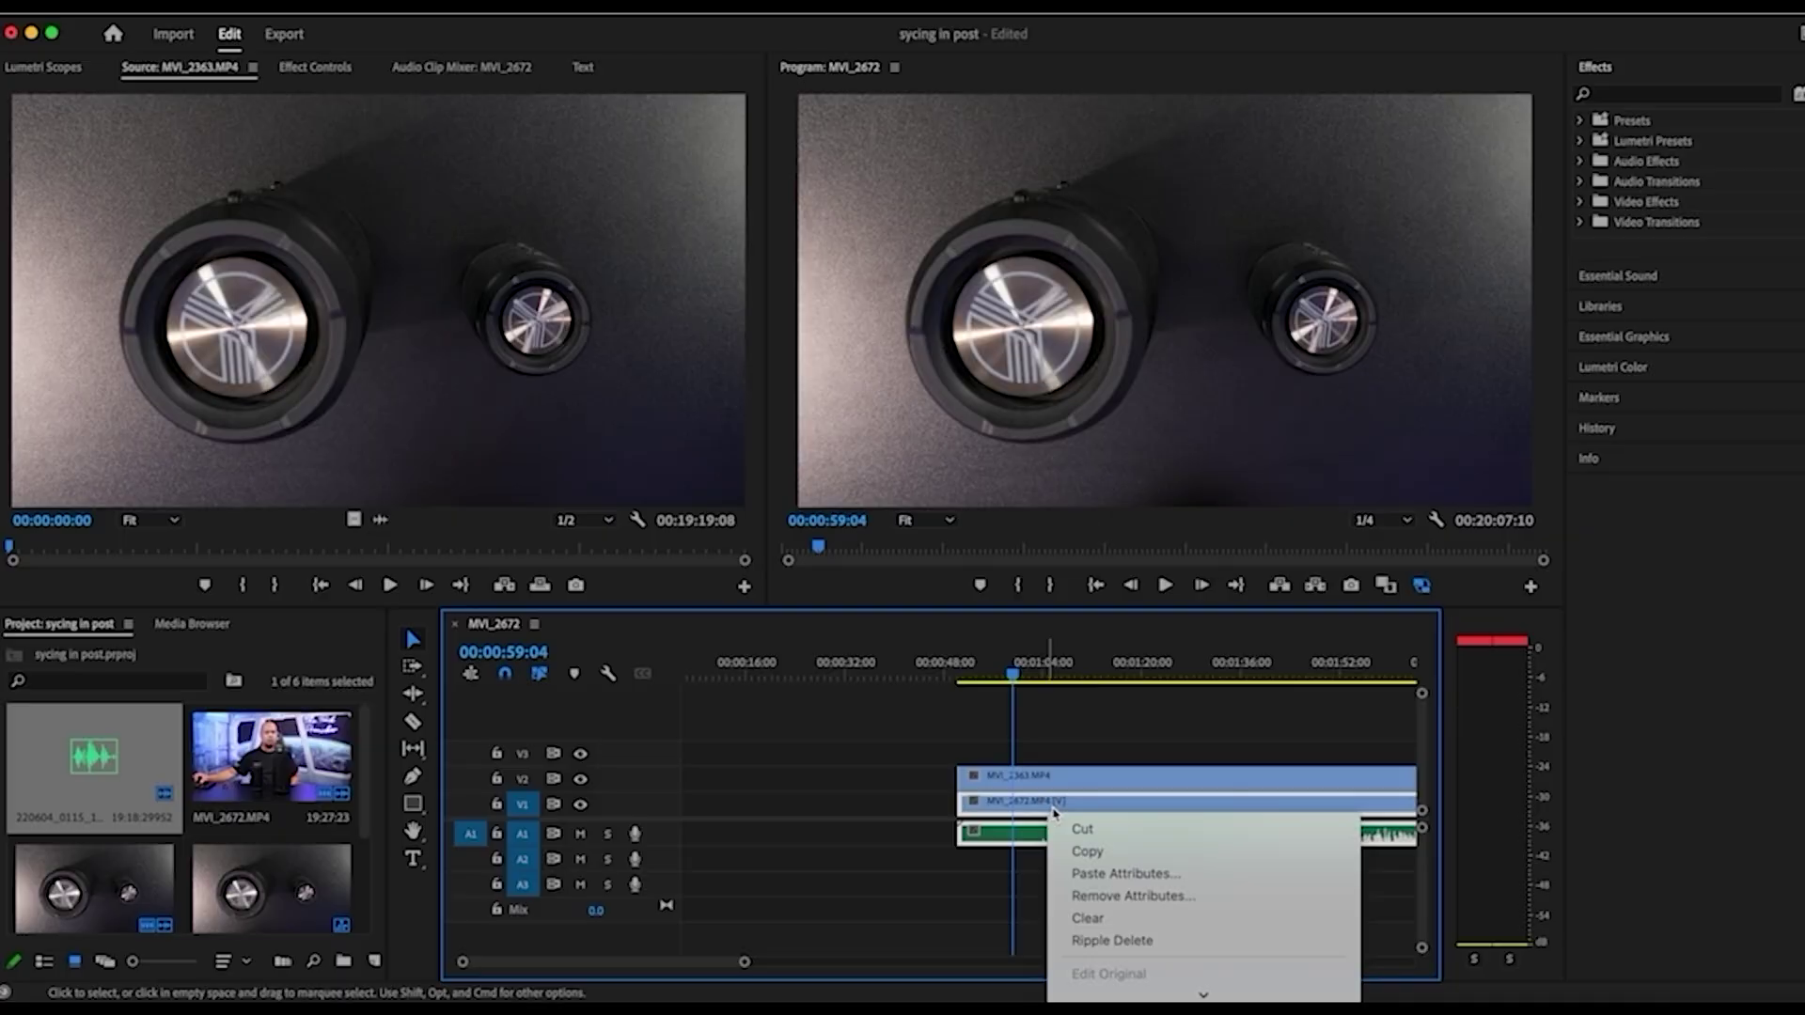
pyautogui.scroll(-3, 1201, 830)
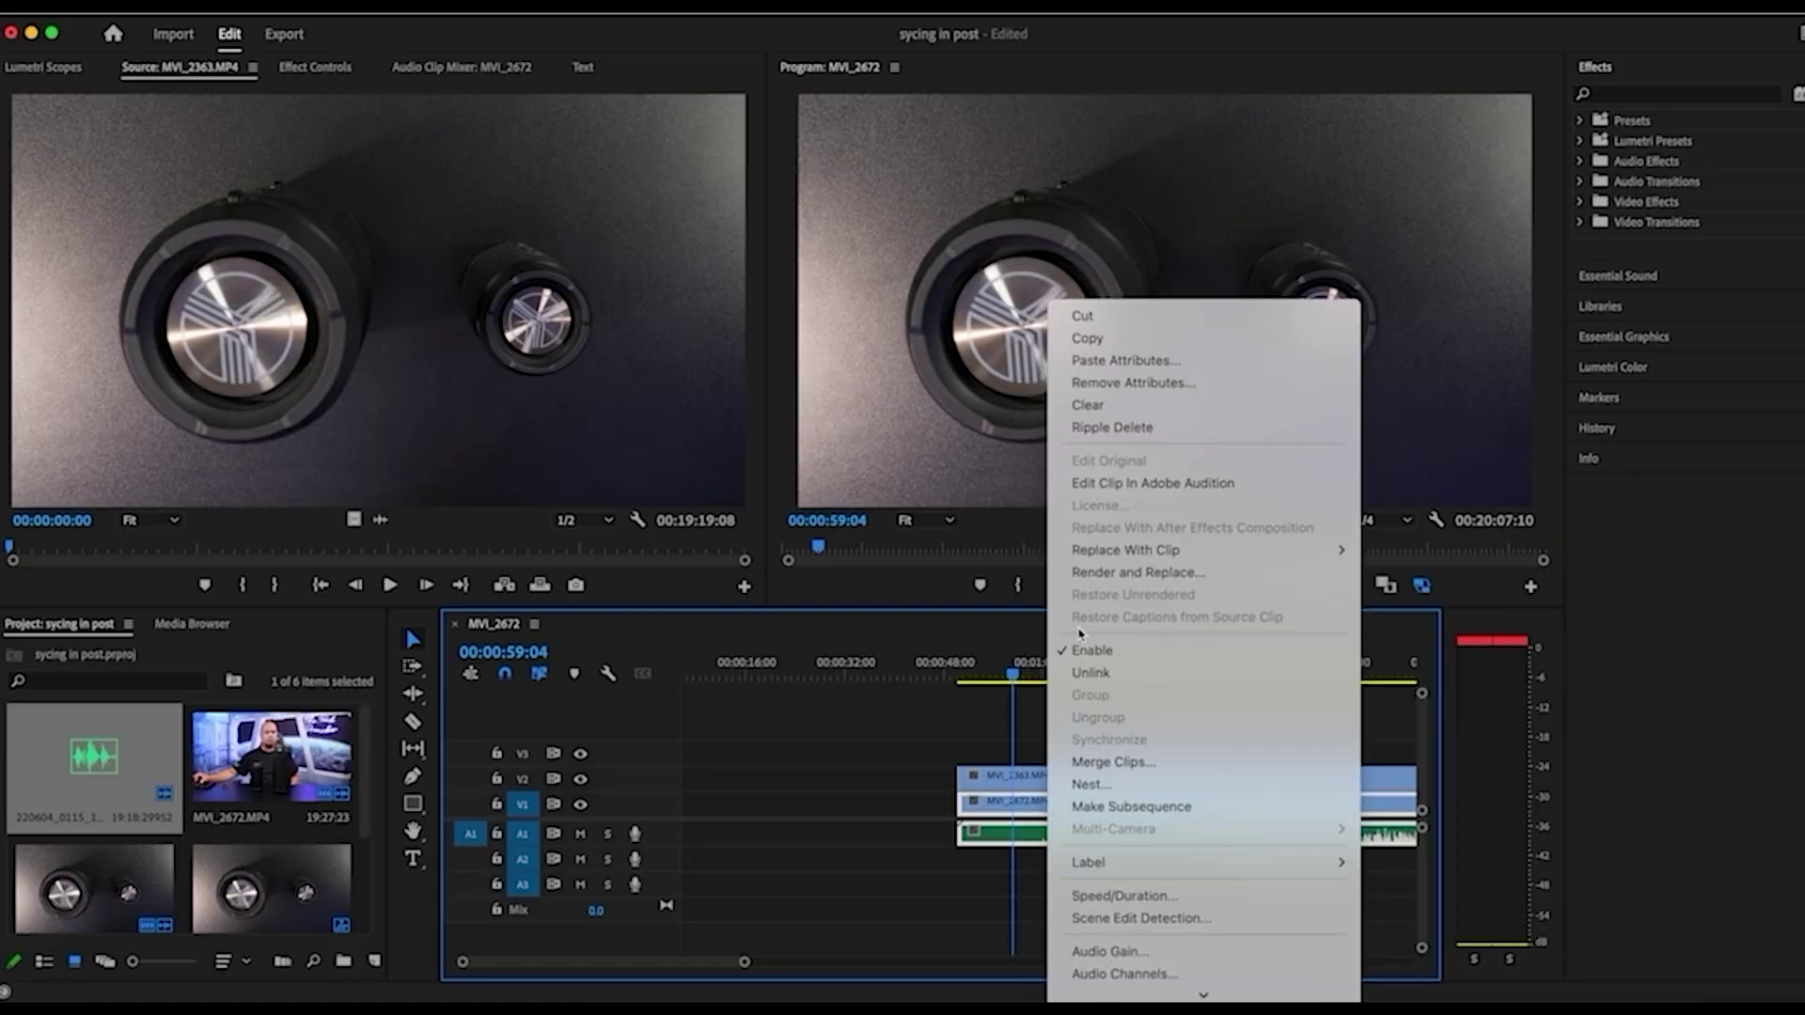
pyautogui.click(1125, 491)
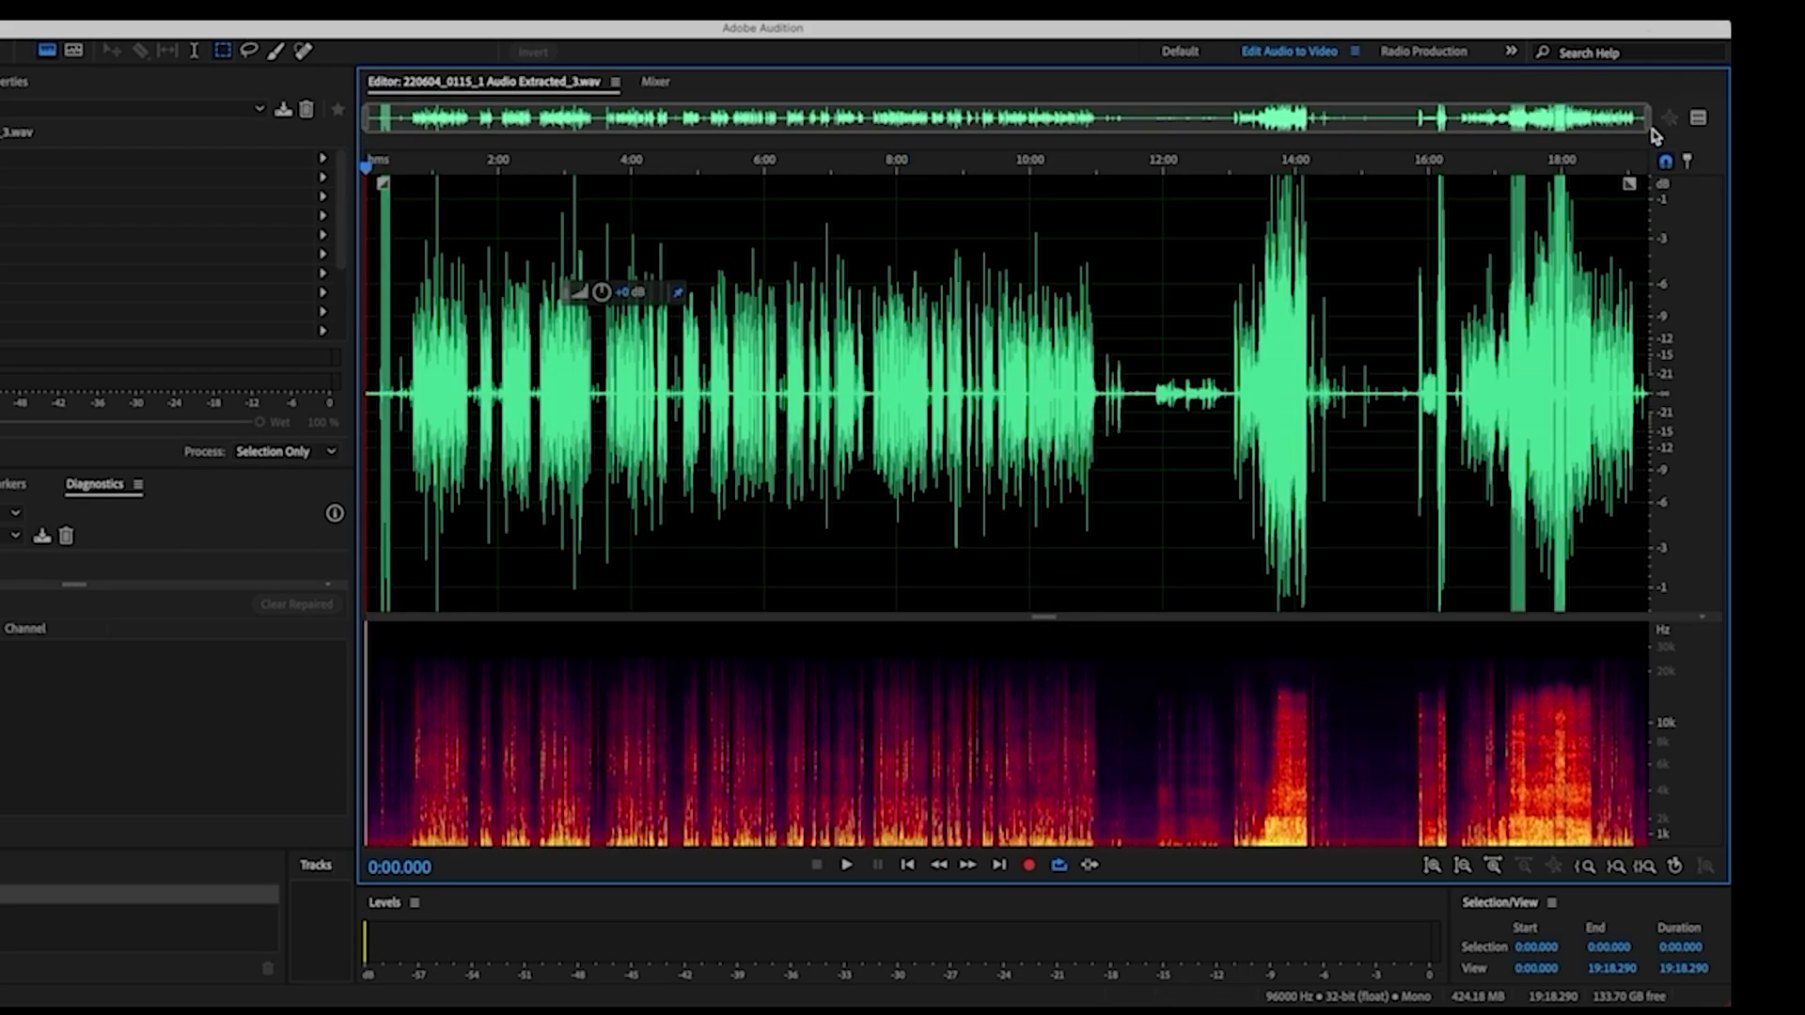
# Step: Select the silent passage from 0:03.057 to 0:07.252 and capture it as the noise print in Noise Reduction
pyautogui.moveTo(1648, 121); pyautogui.dragTo(396, 251)
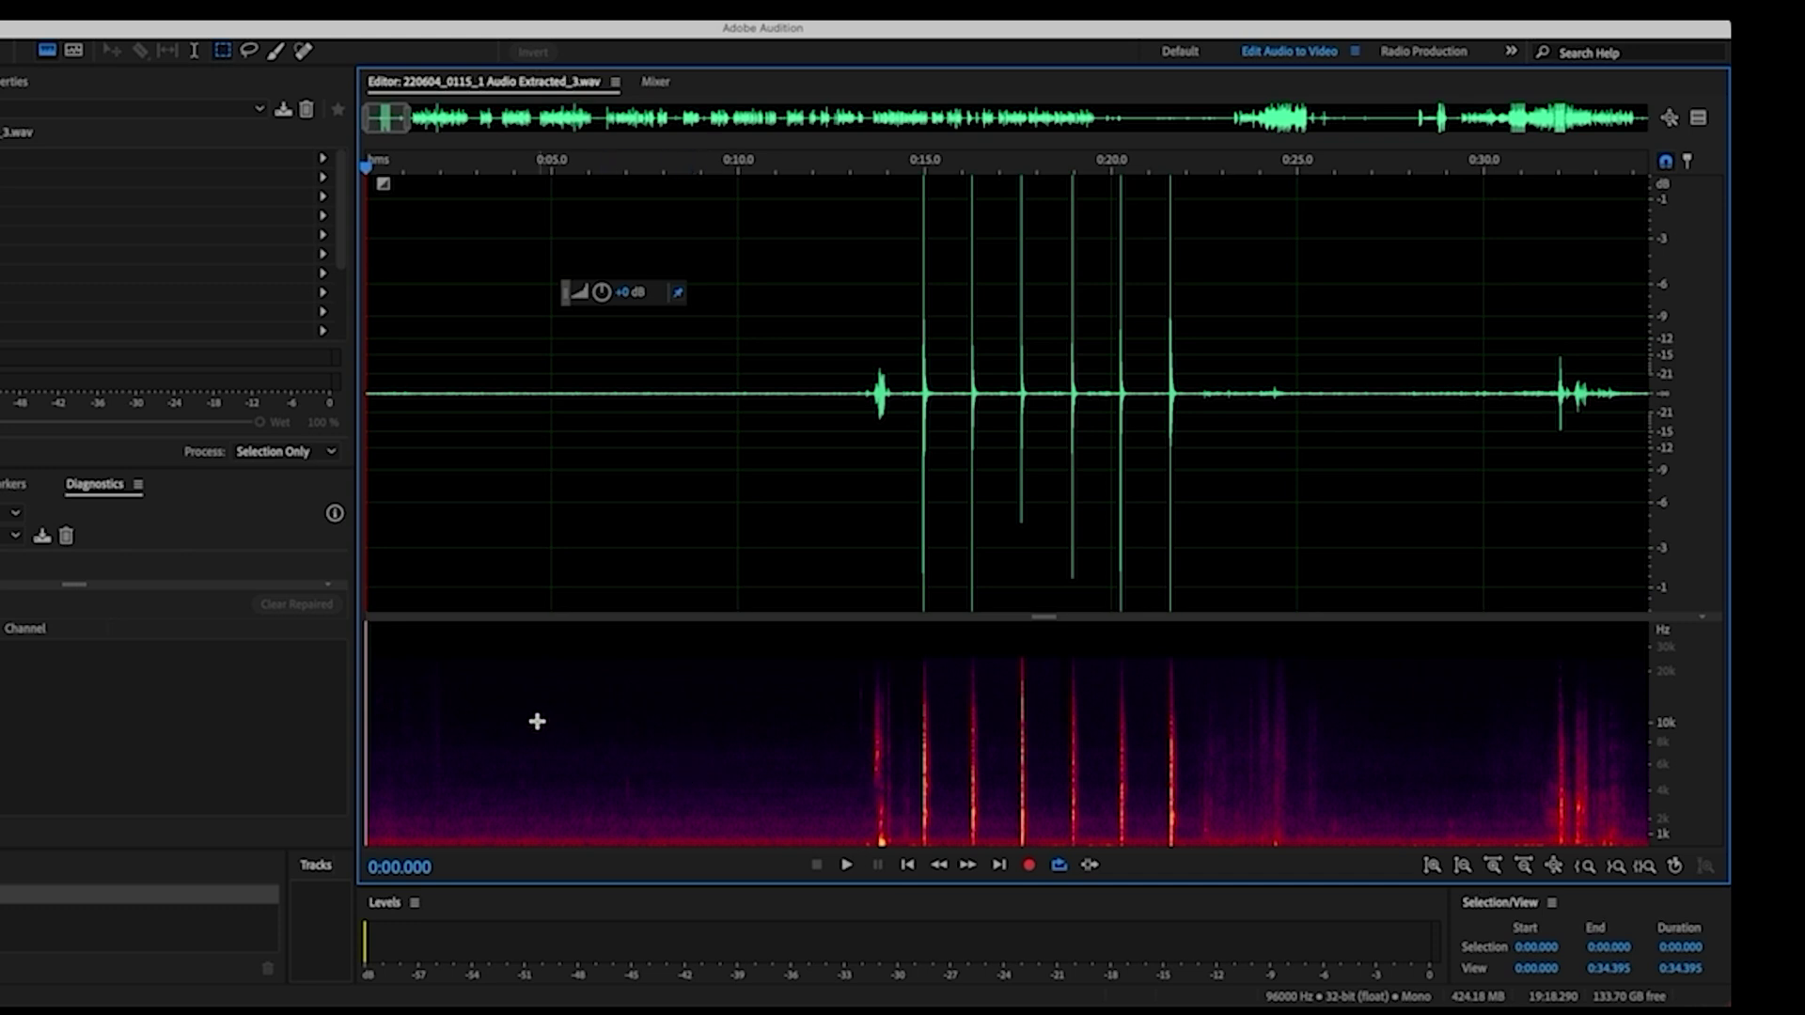
pyautogui.moveTo(479, 250); pyautogui.dragTo(636, 273)
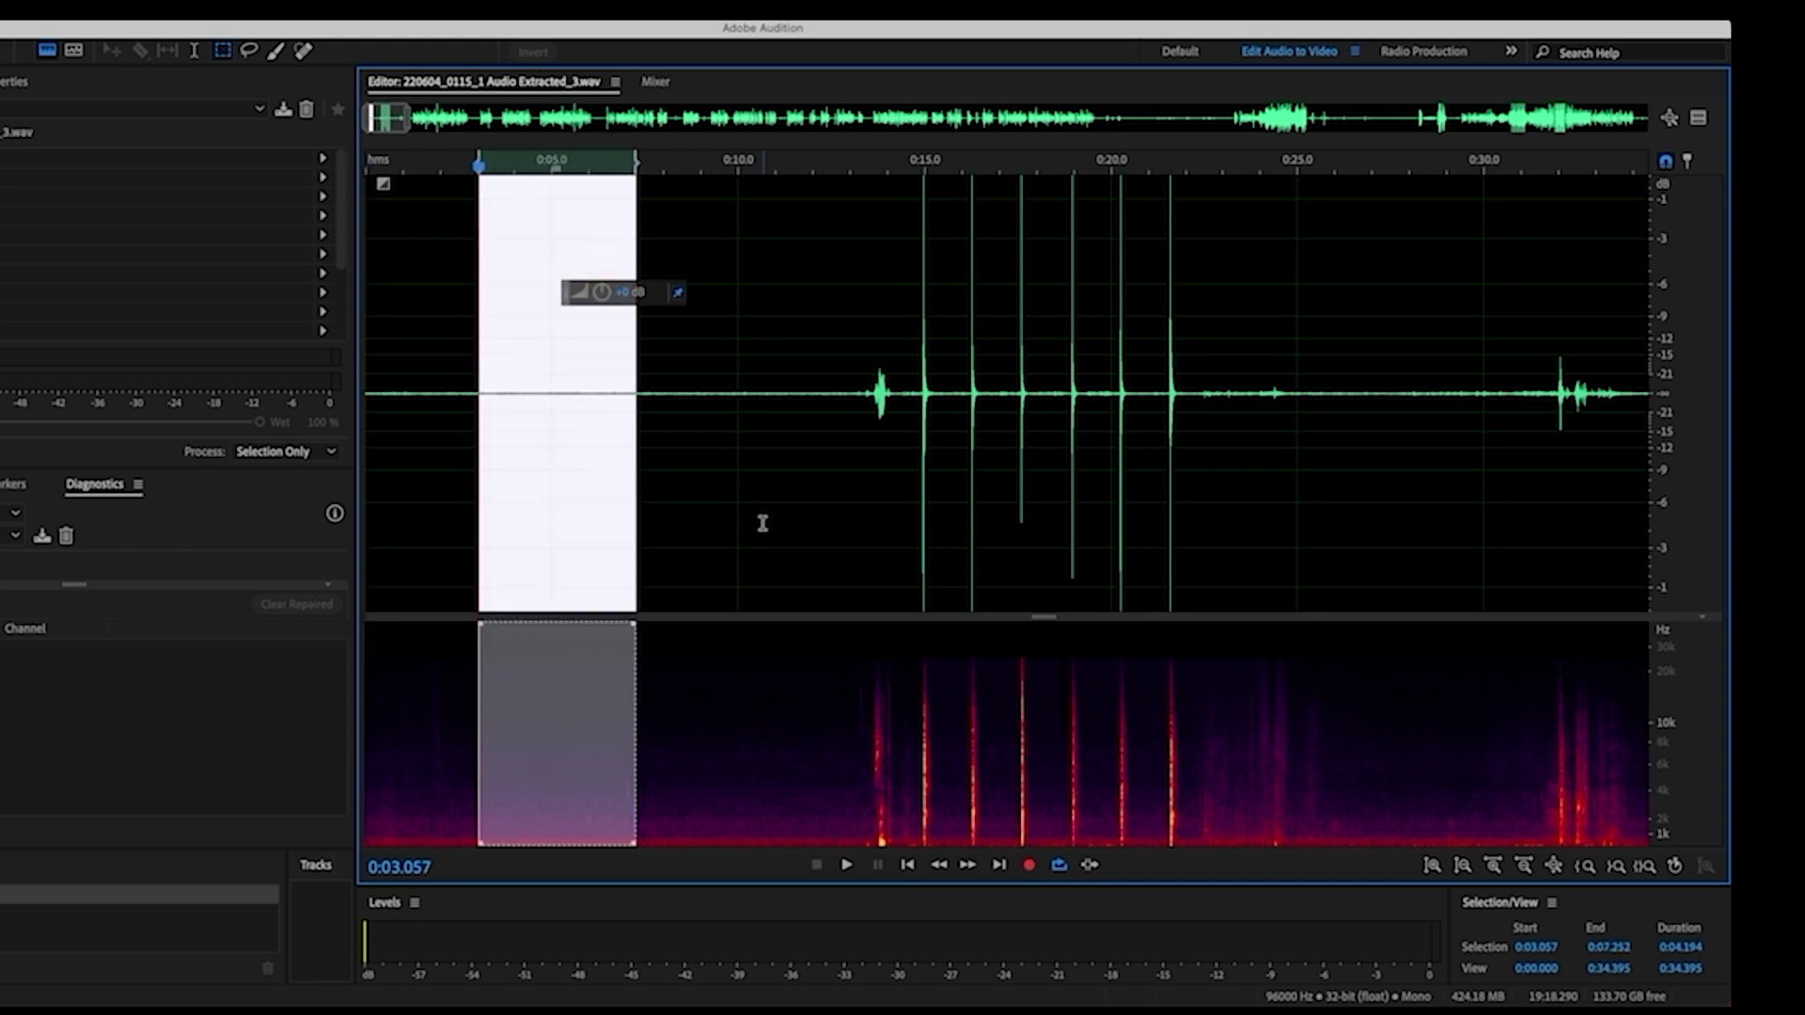
pyautogui.click(216, 19)
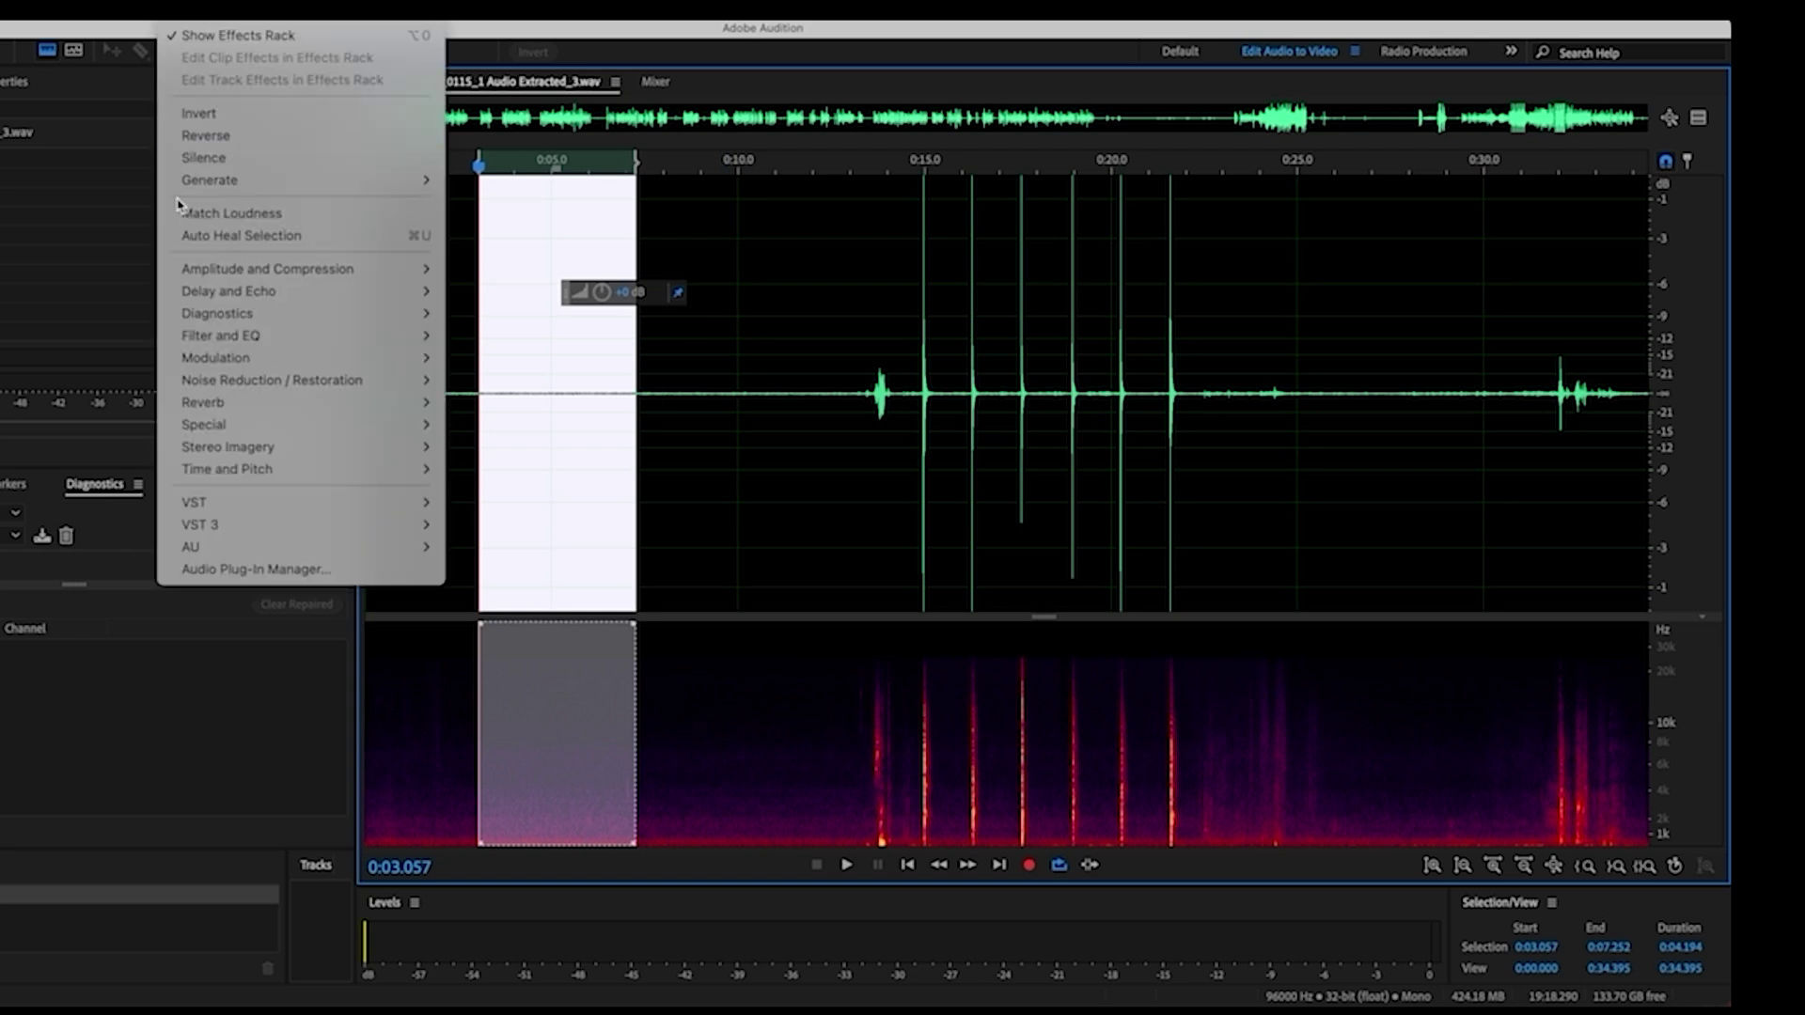
pyautogui.moveTo(253, 389)
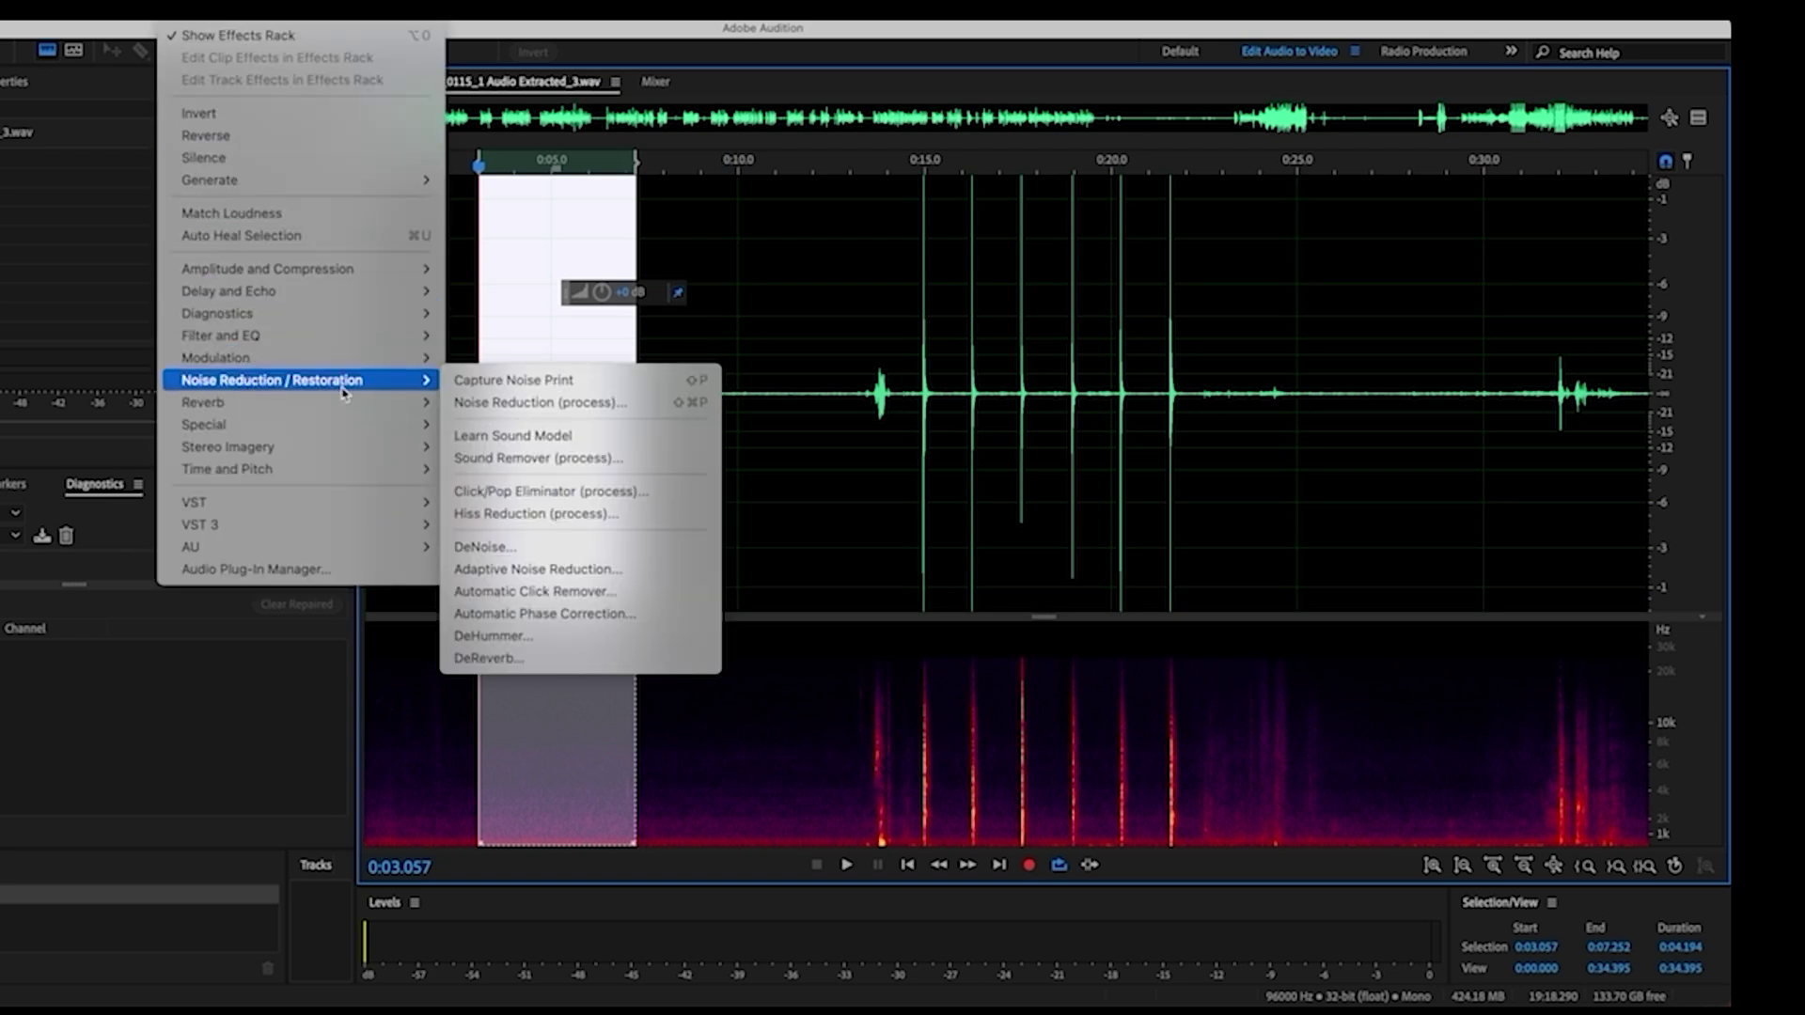
pyautogui.click(478, 404)
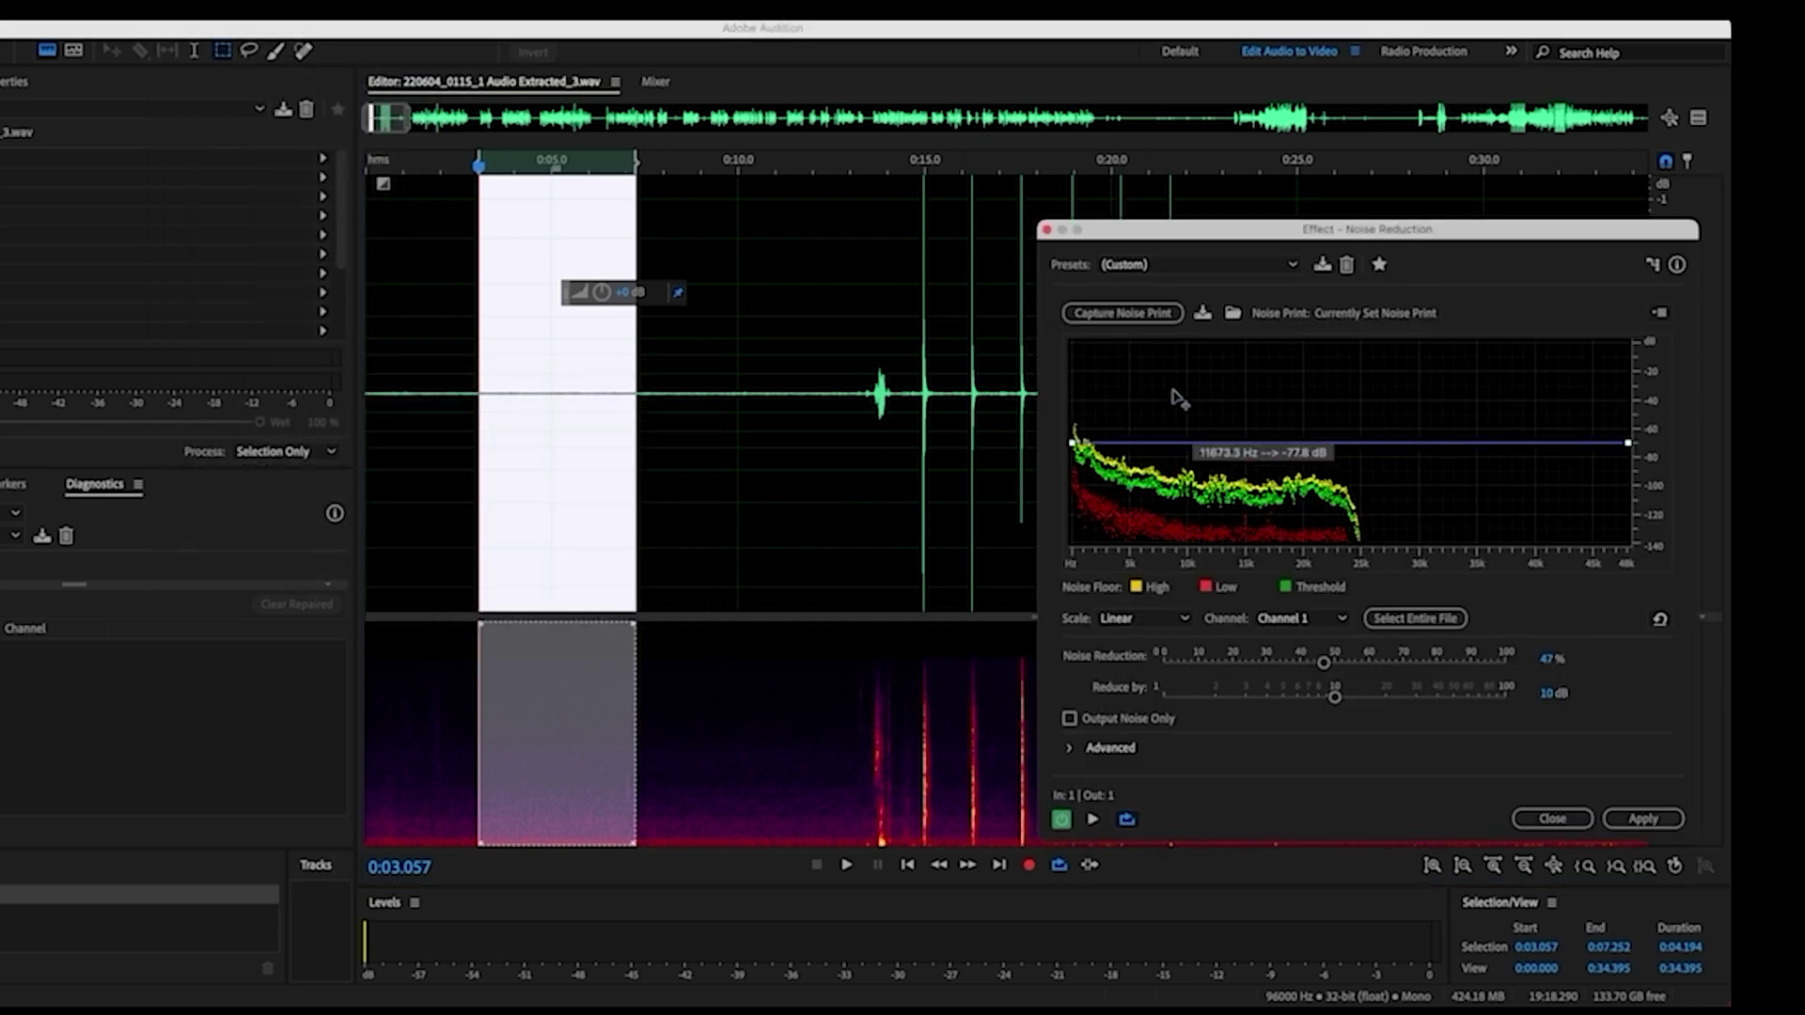
pyautogui.click(1104, 322)
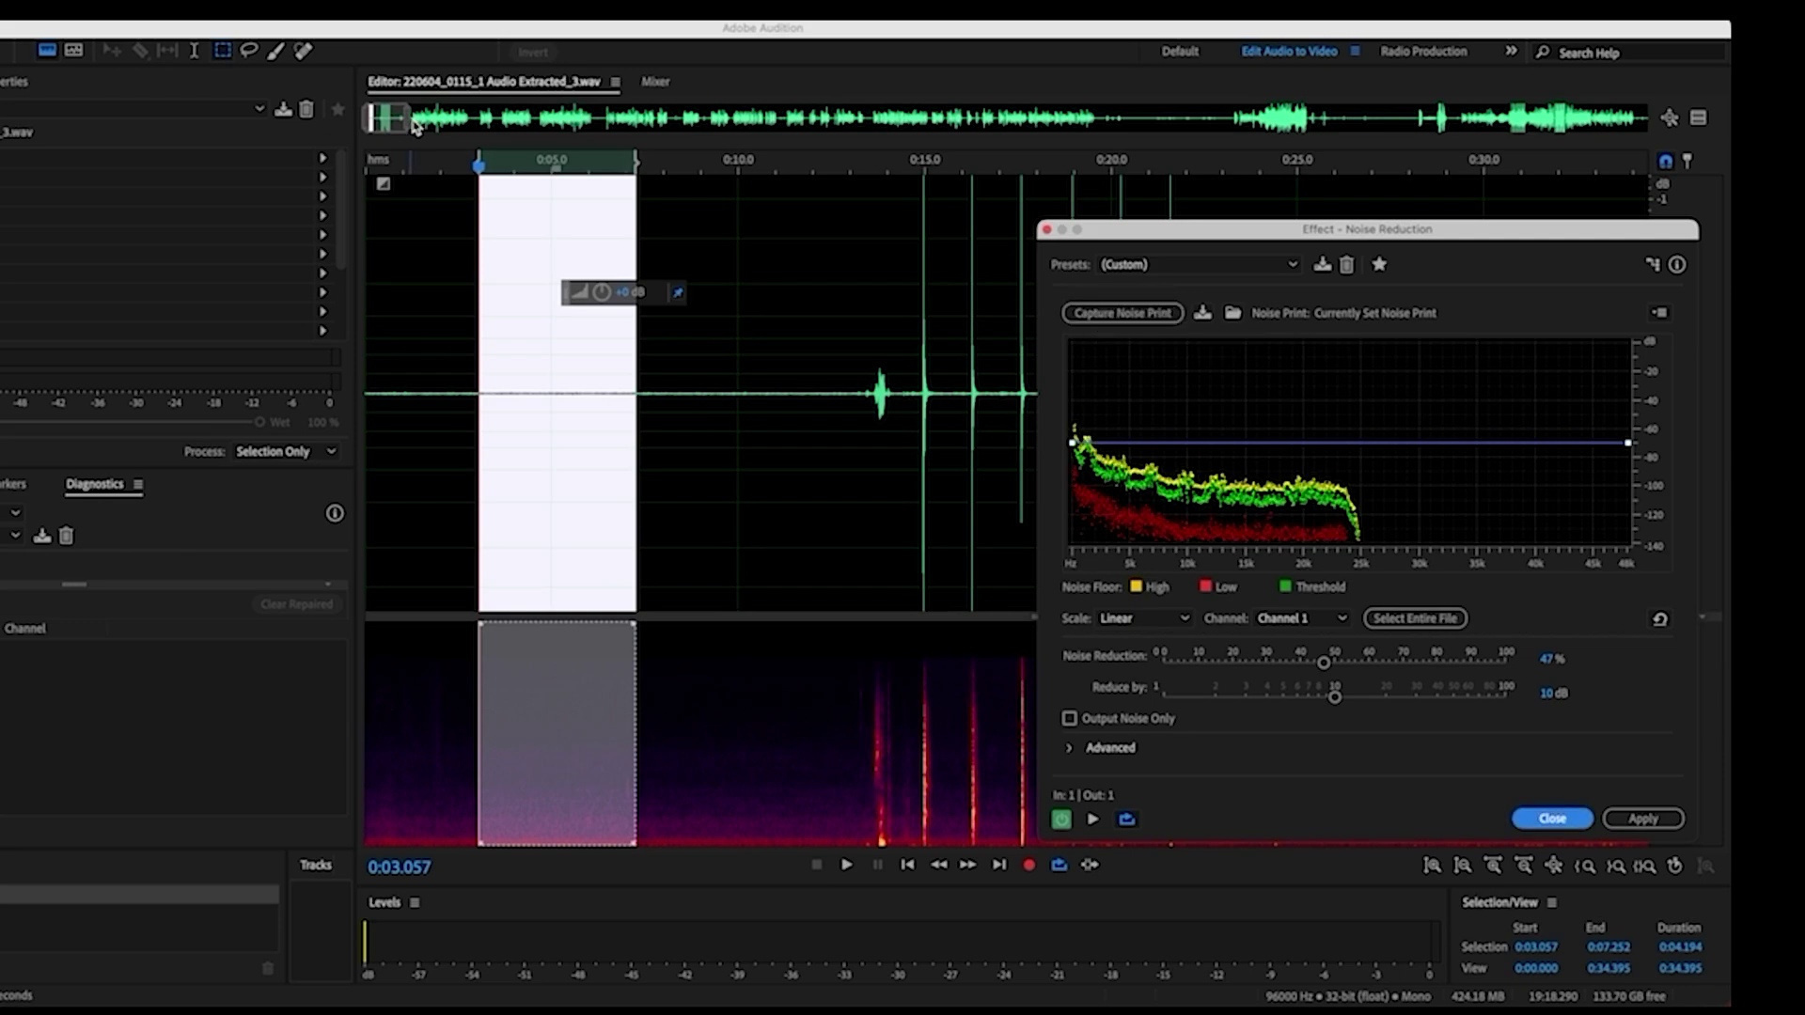
# Step: Select the entire recording and apply Noise Reduction at 47% with a 10 dB reduction
pyautogui.moveTo(415, 127); pyautogui.dragTo(1627, 145)
pyautogui.doubleClick(1624, 118)
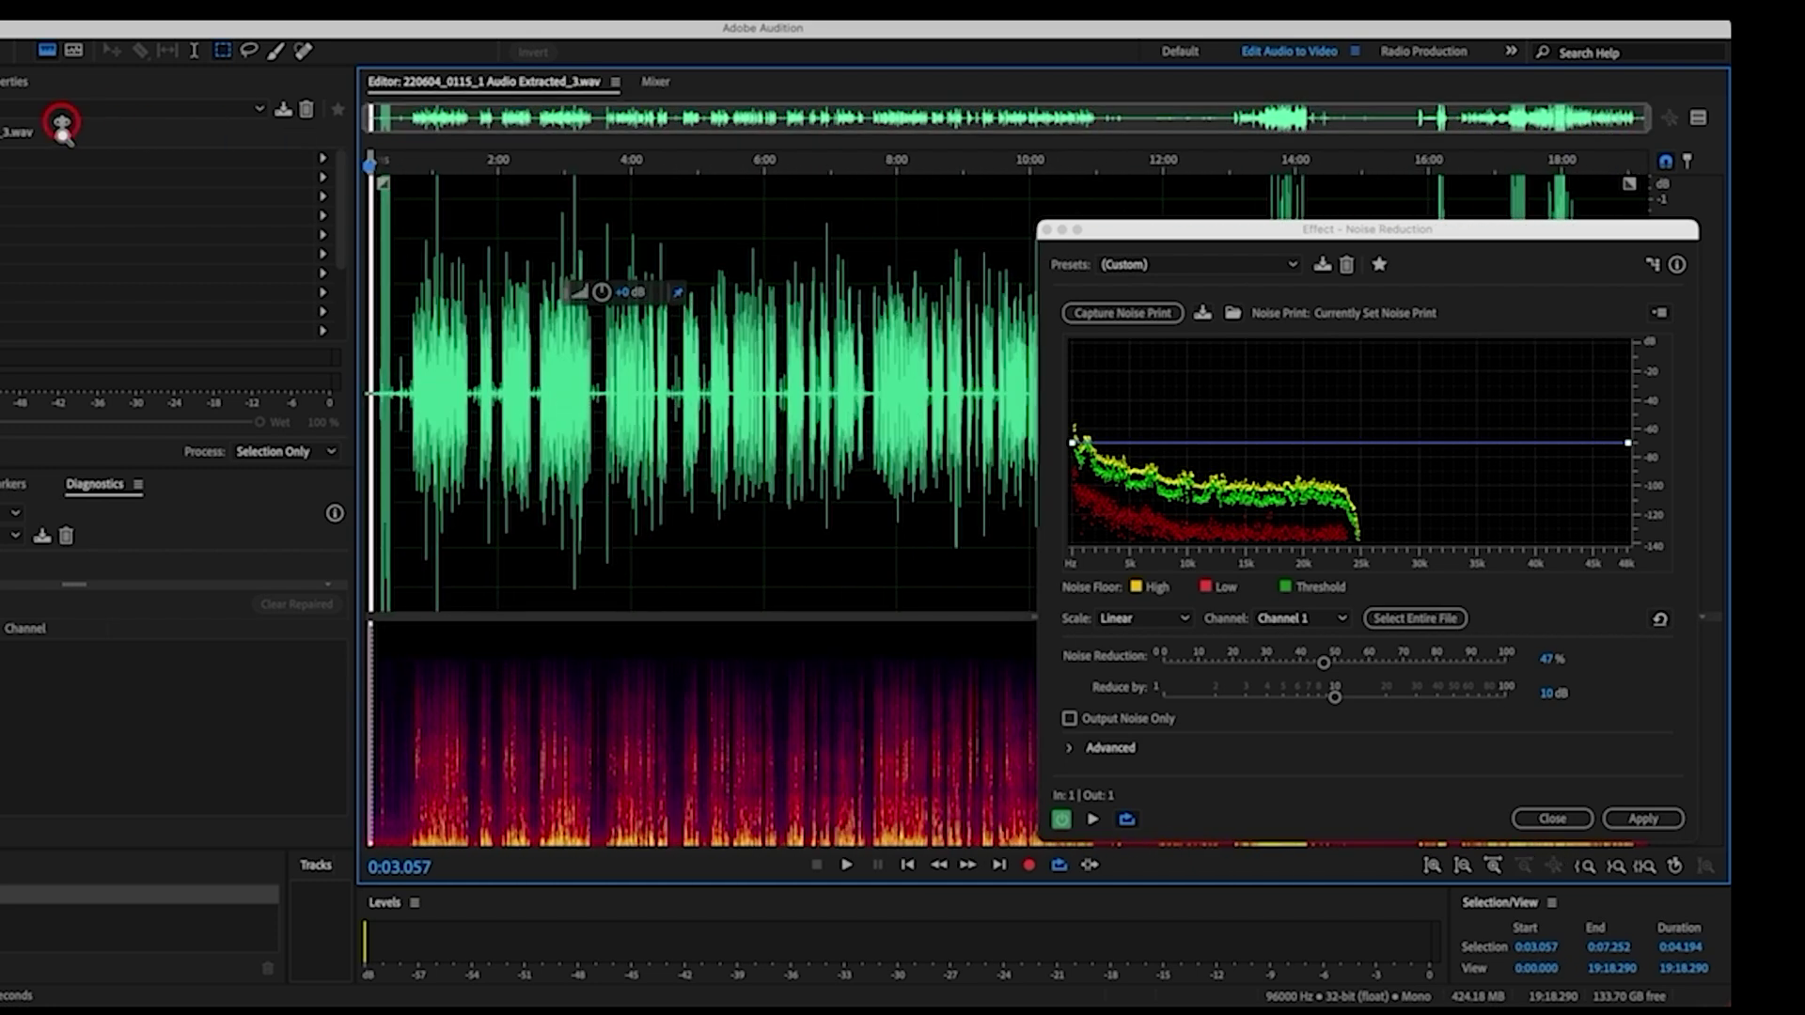
pyautogui.doubleClick(612, 496)
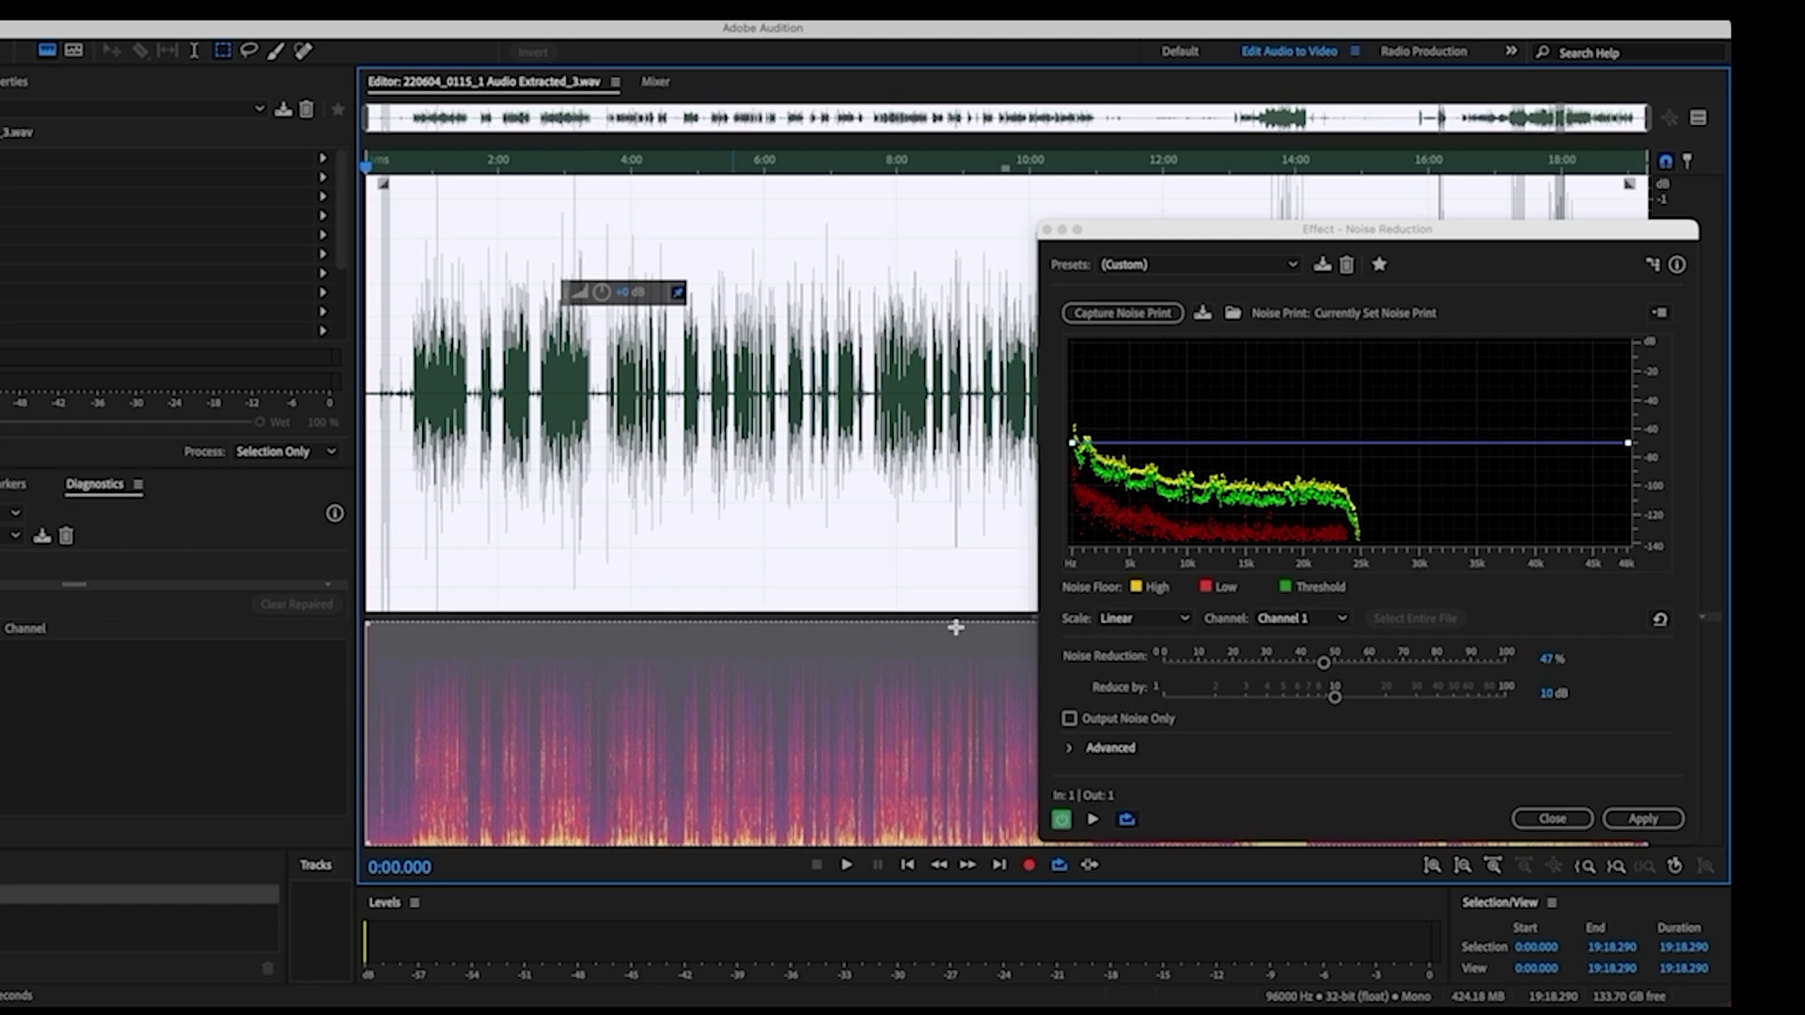
pyautogui.click(1643, 820)
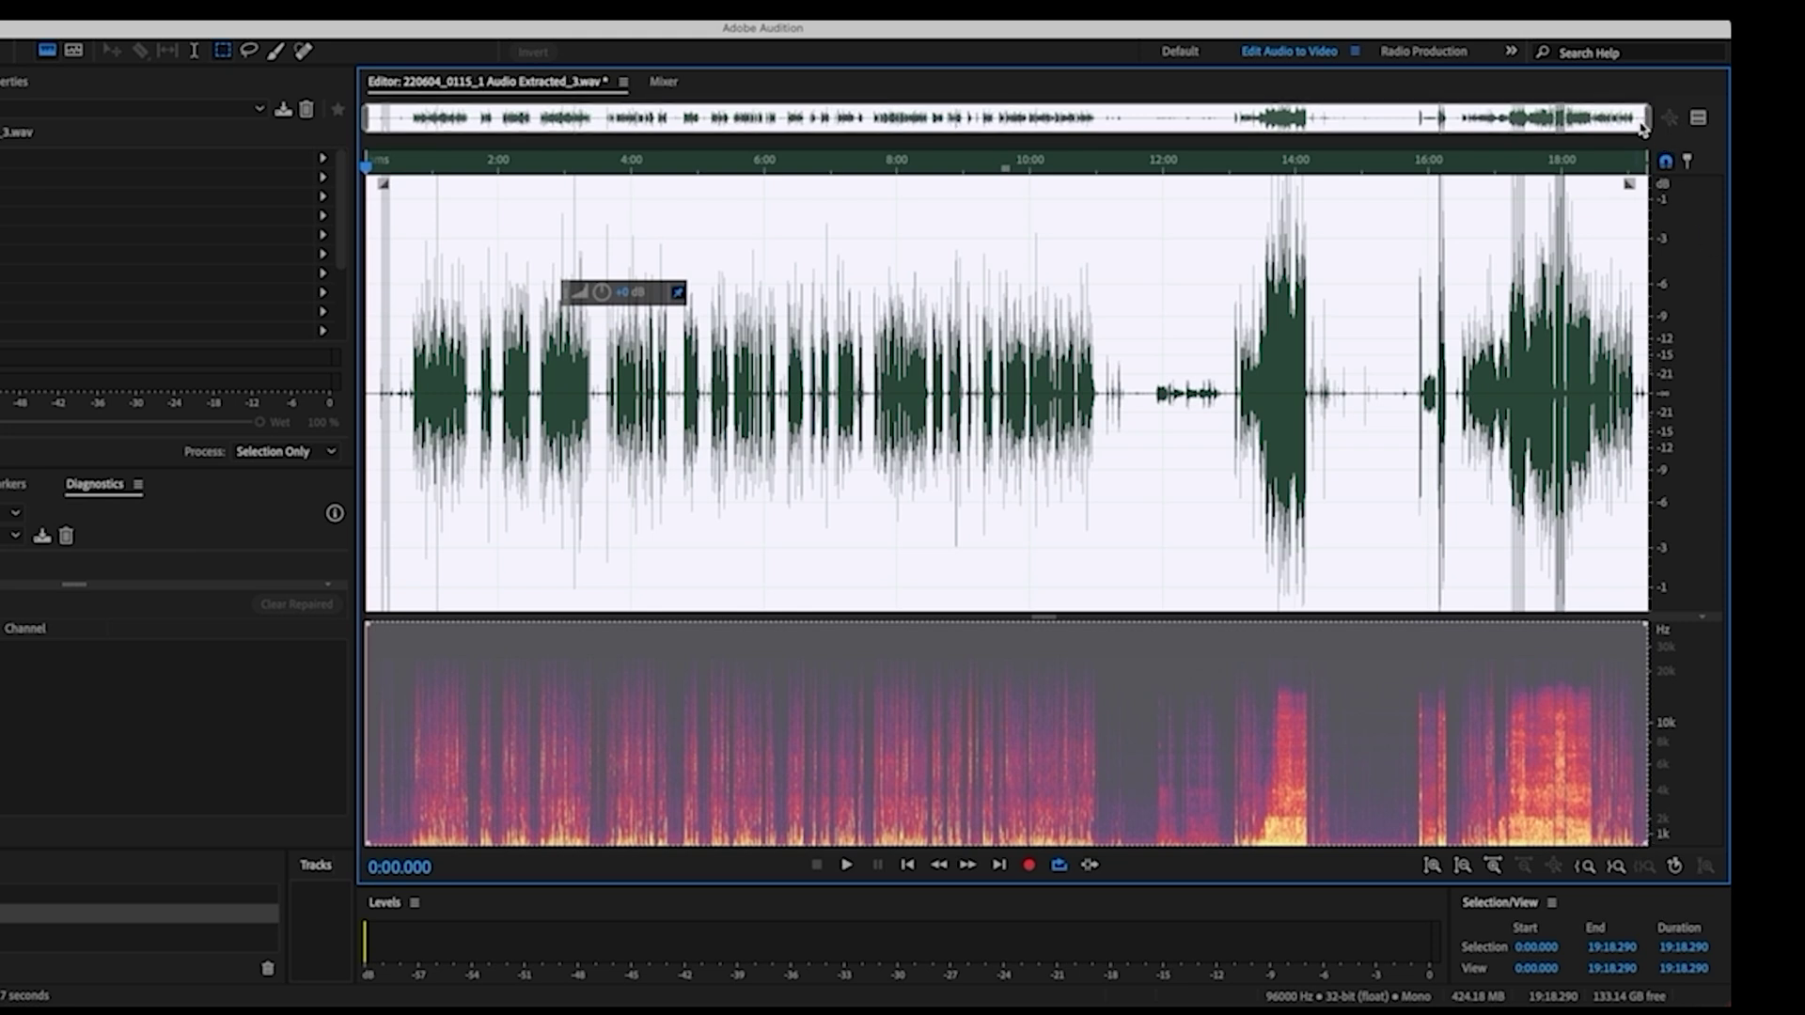
# Step: Examine the first 48 seconds of the recording for remaining background noise
pyautogui.moveTo(1645, 132); pyautogui.dragTo(412, 158)
pyautogui.click(449, 168)
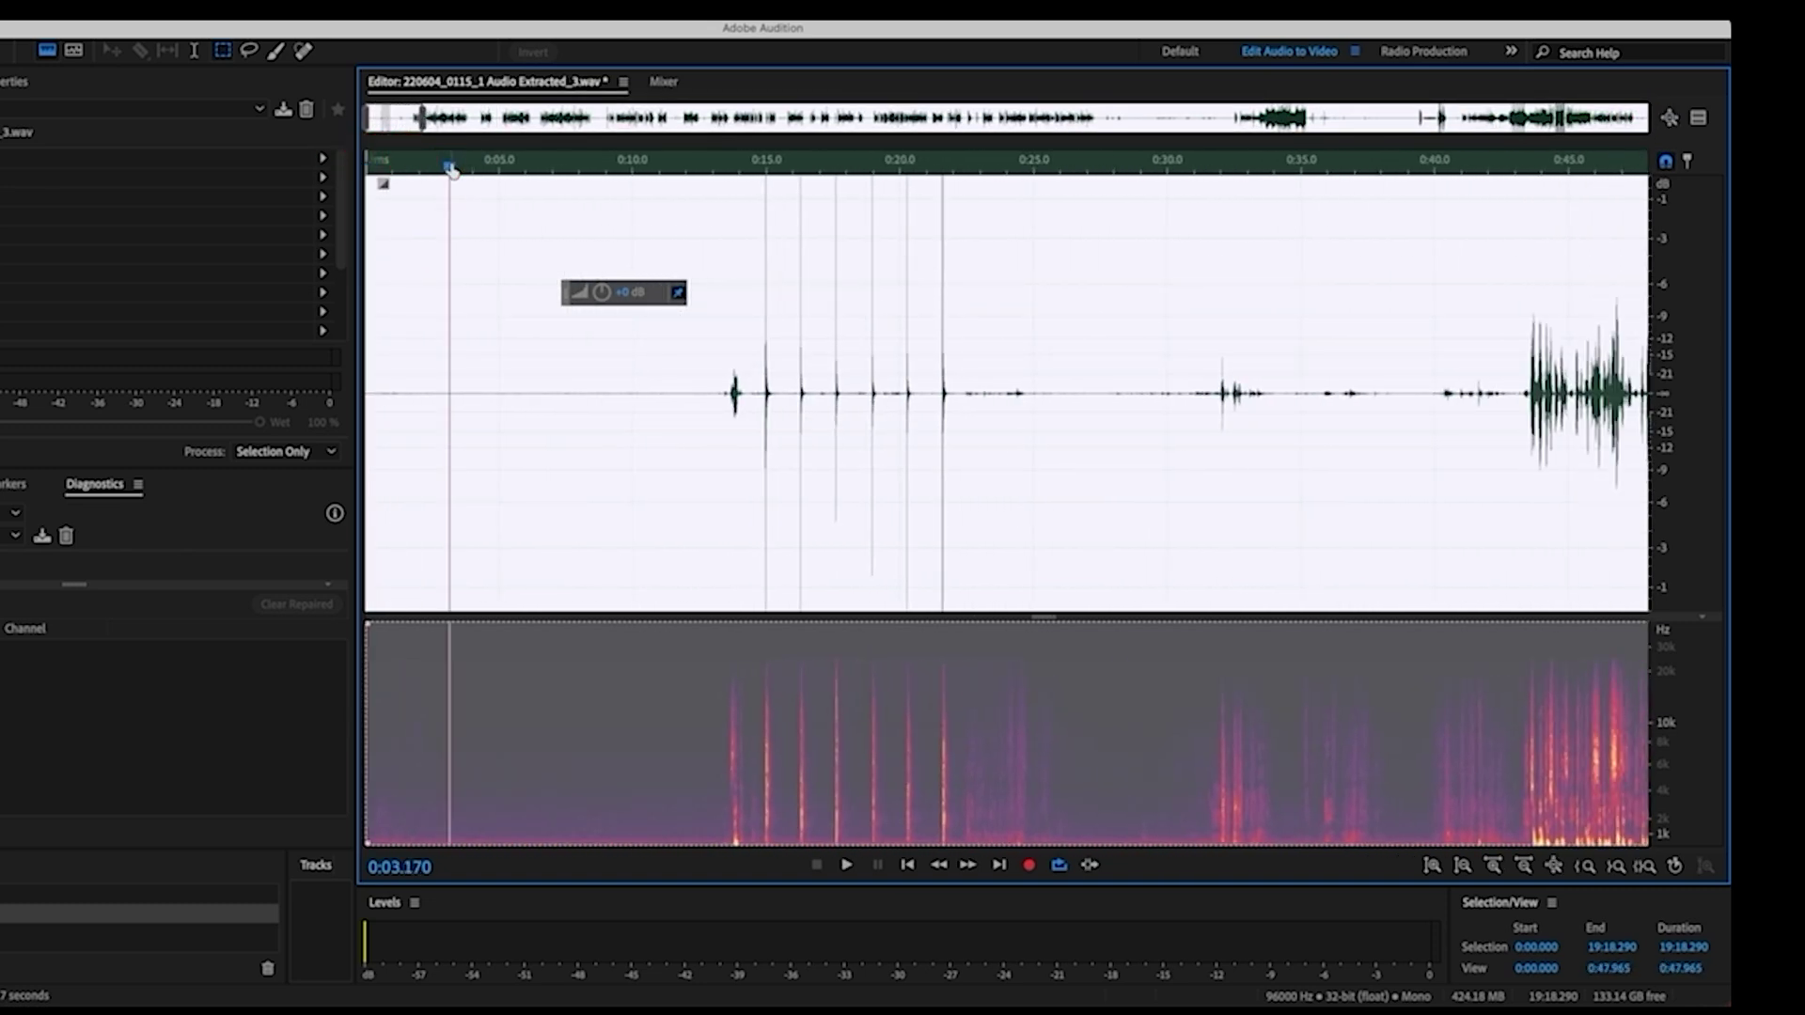
pyautogui.click(488, 217)
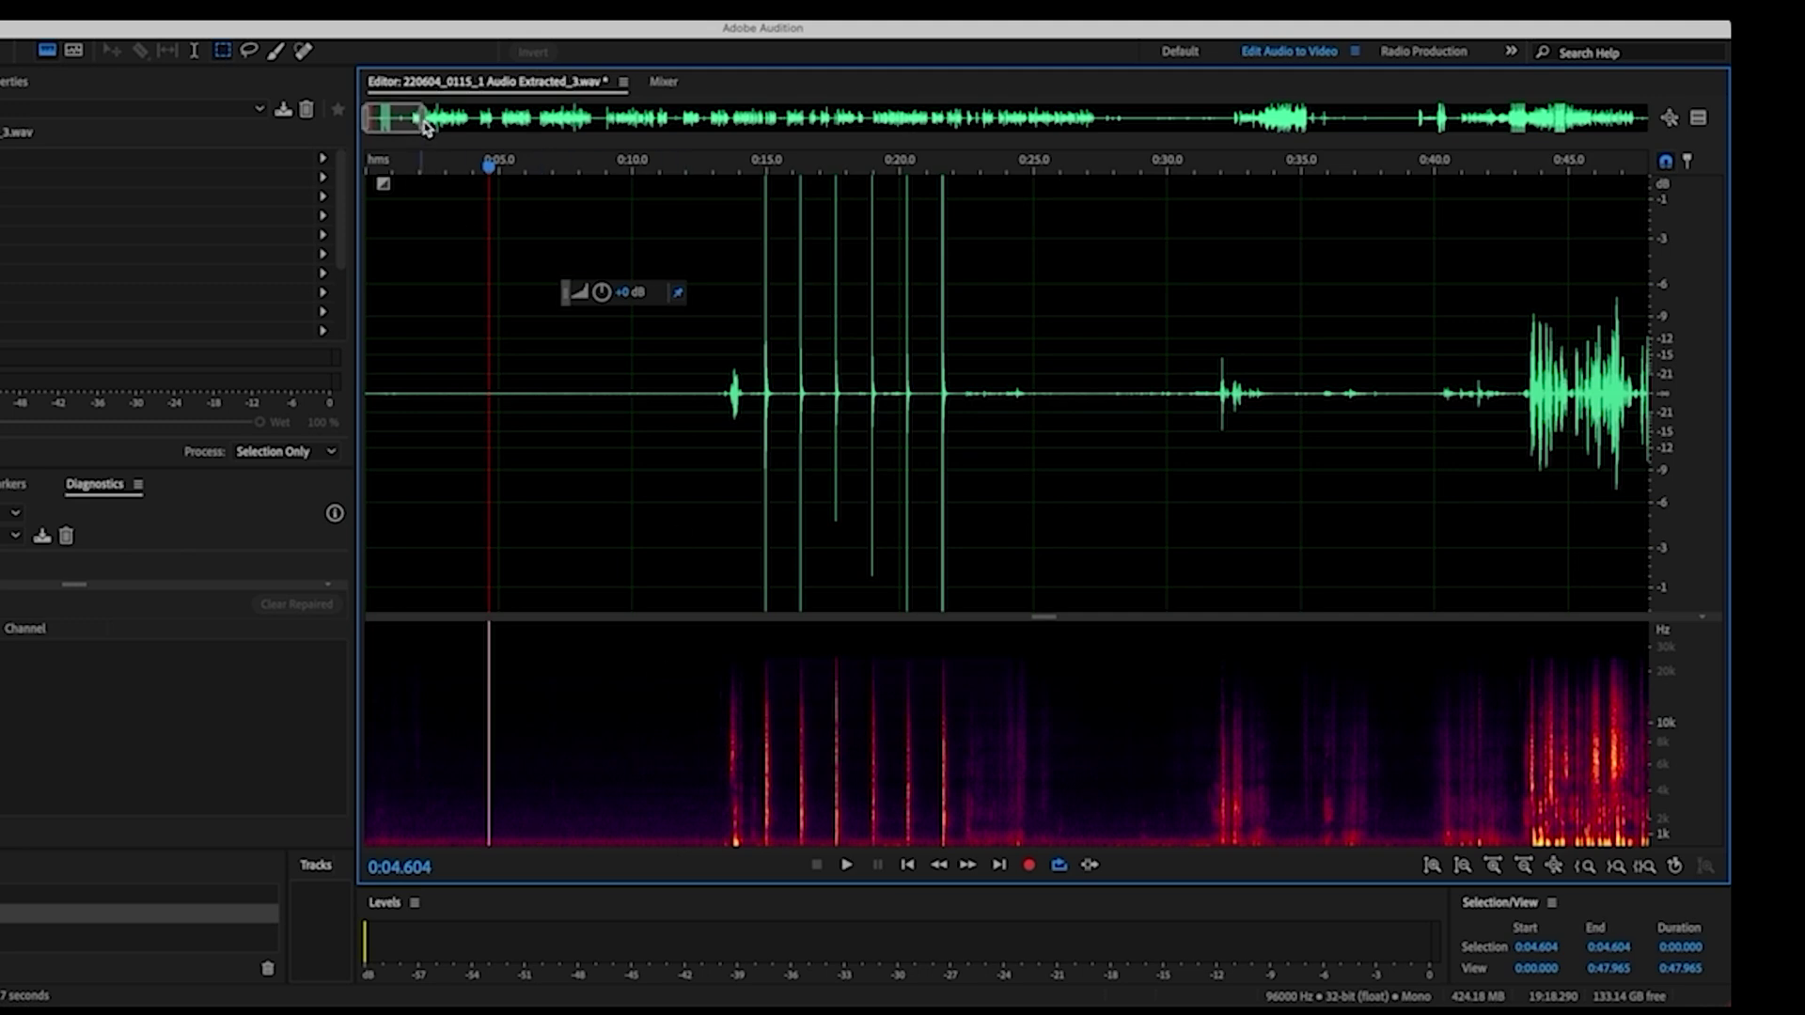
# Step: Select the entire recording and apply Dynamics with AutoGate at -46.4 dB, compressor ratio 2 with 3 dB makeup, and the limiter at 0 dB
pyautogui.moveTo(423, 117); pyautogui.dragTo(1030, 122)
pyautogui.doubleClick(1030, 122)
pyautogui.click(554, 237)
pyautogui.doubleClick(499, 234)
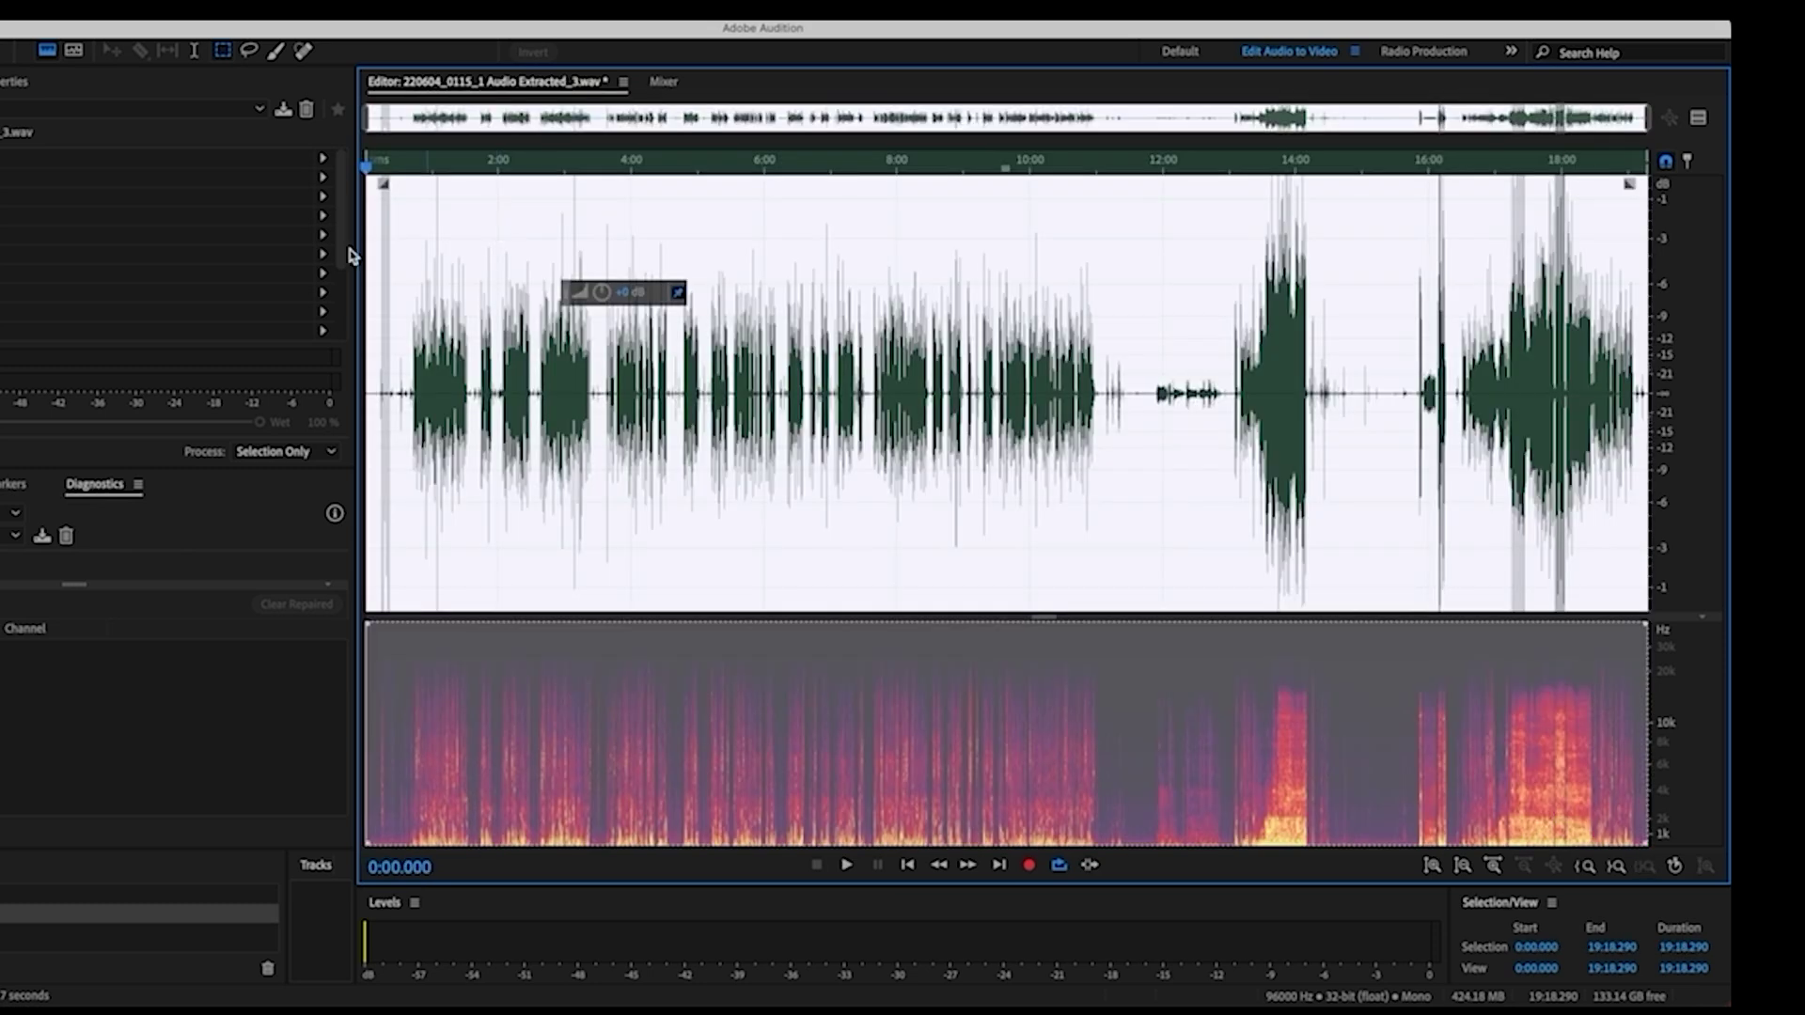
pyautogui.click(177, 10)
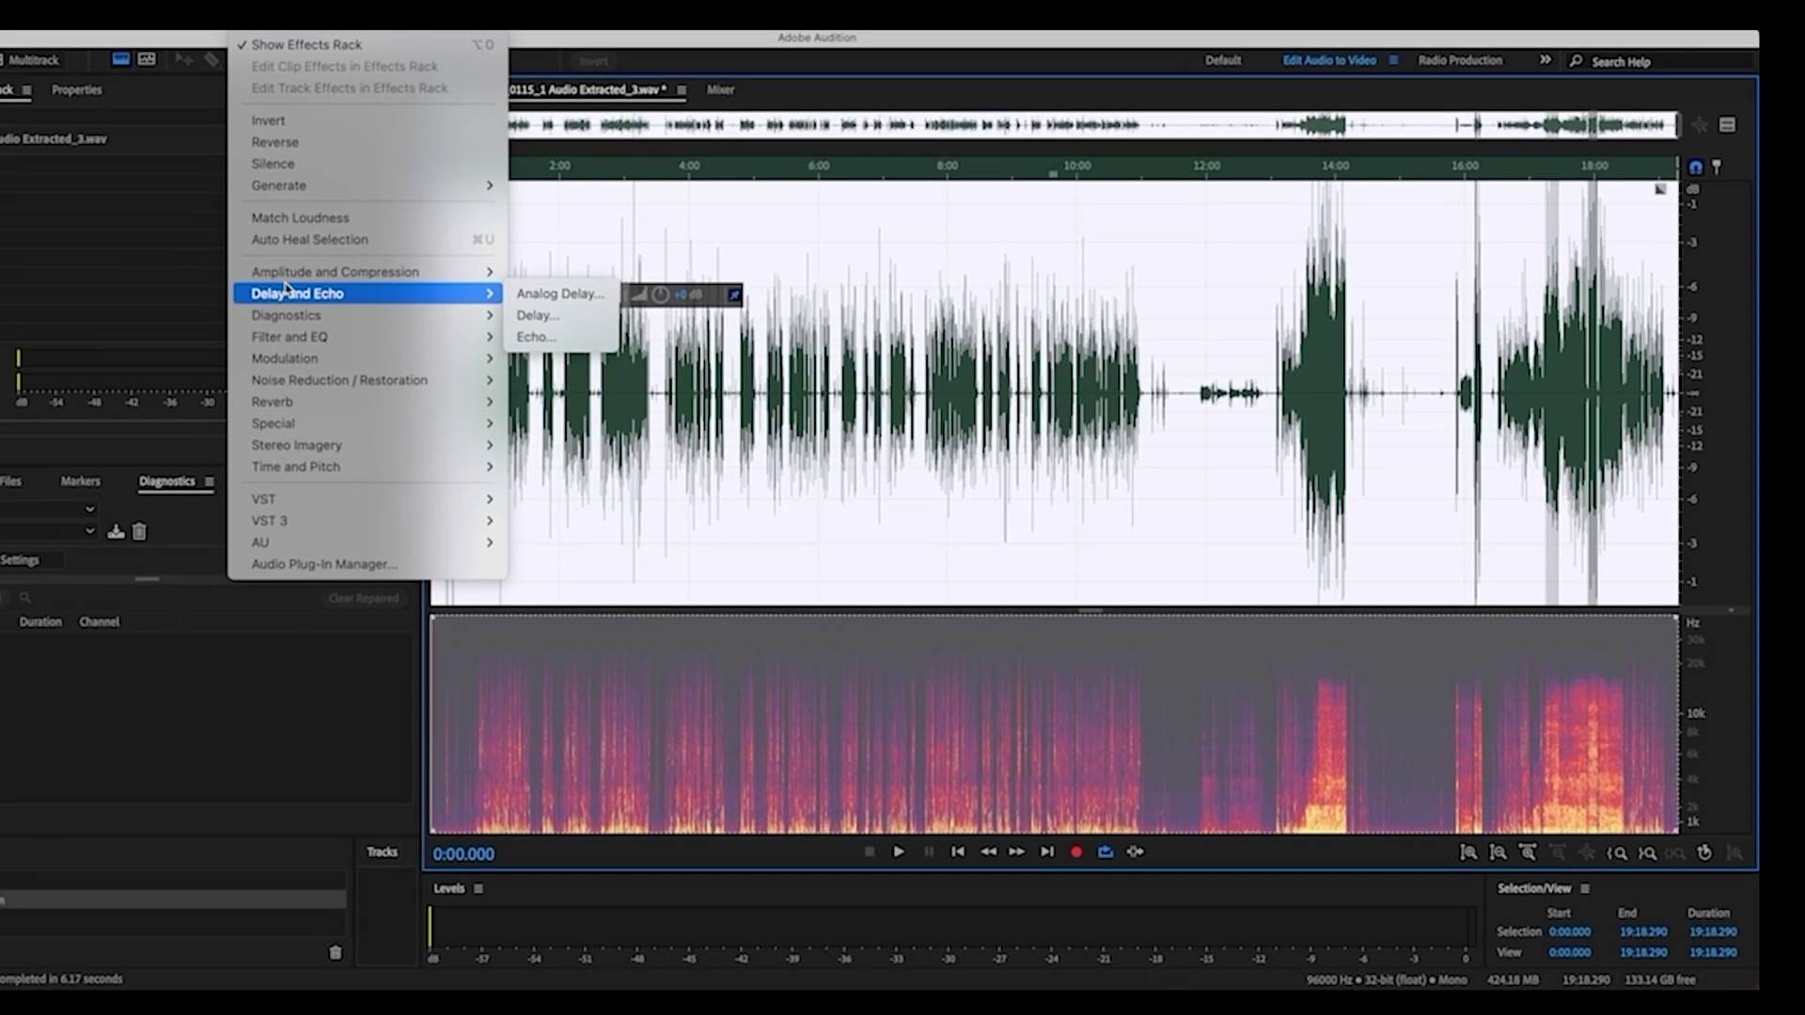
pyautogui.moveTo(226, 281)
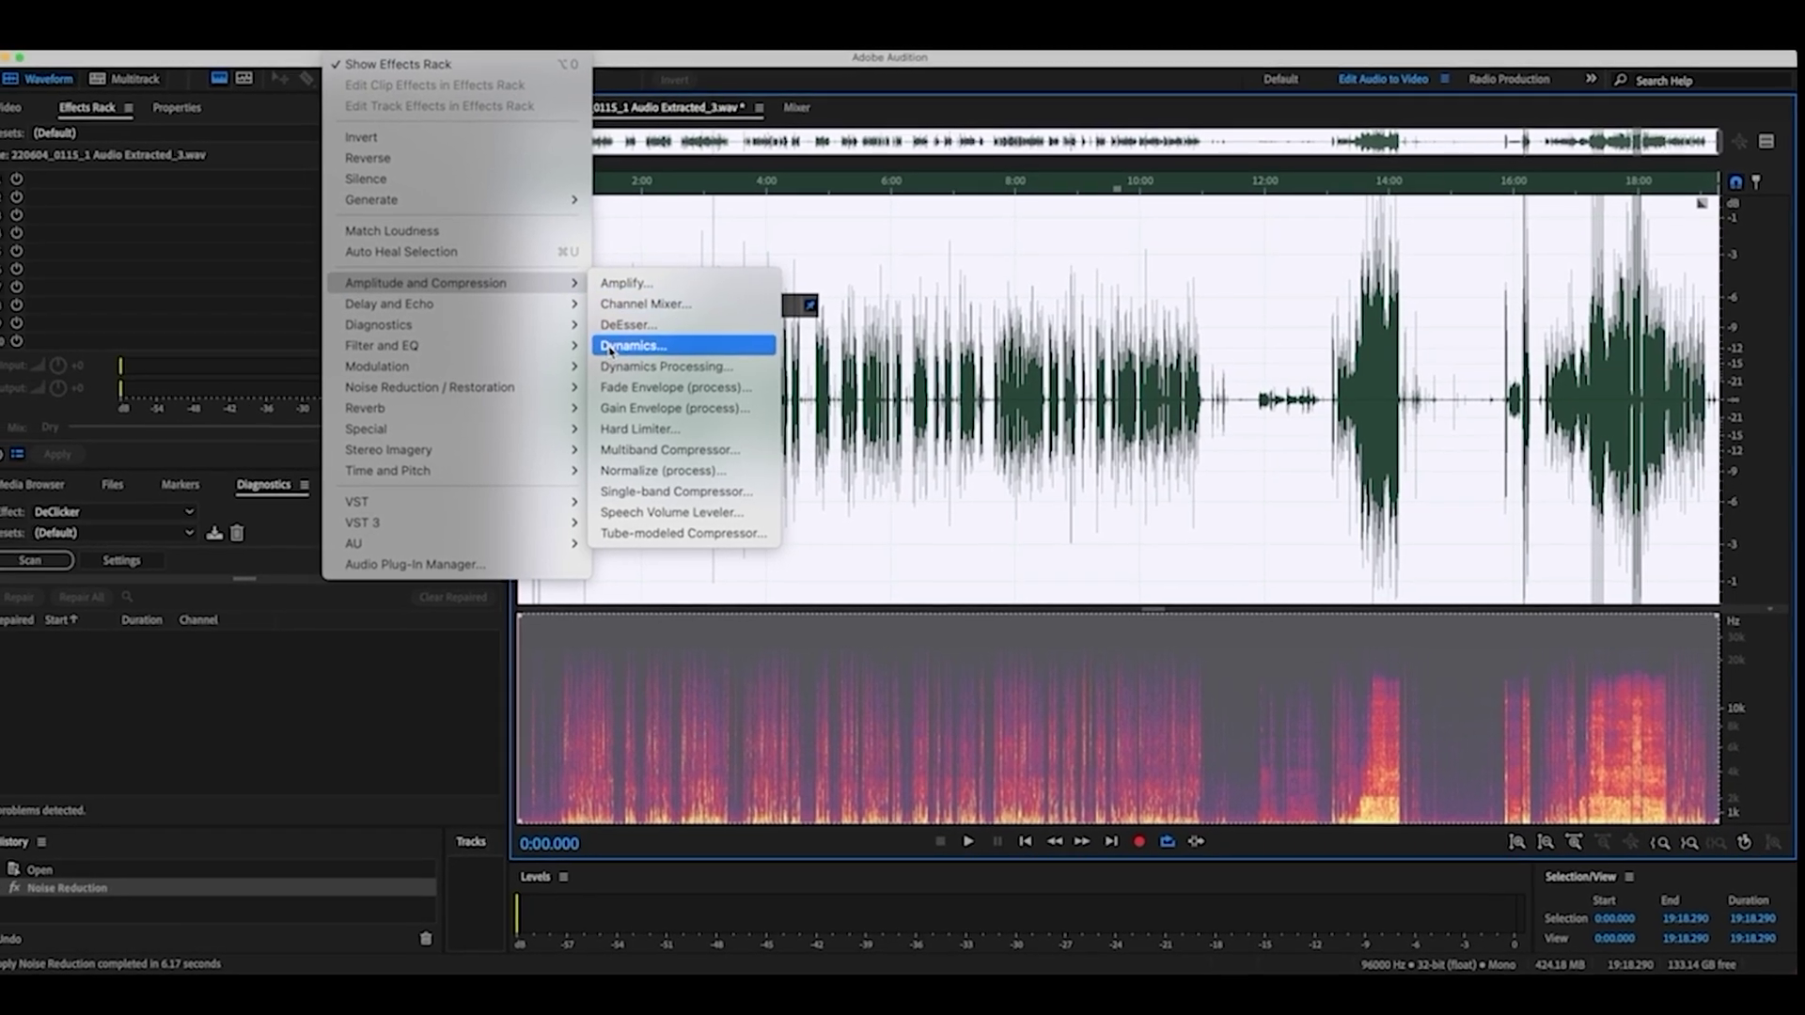
pyautogui.click(570, 338)
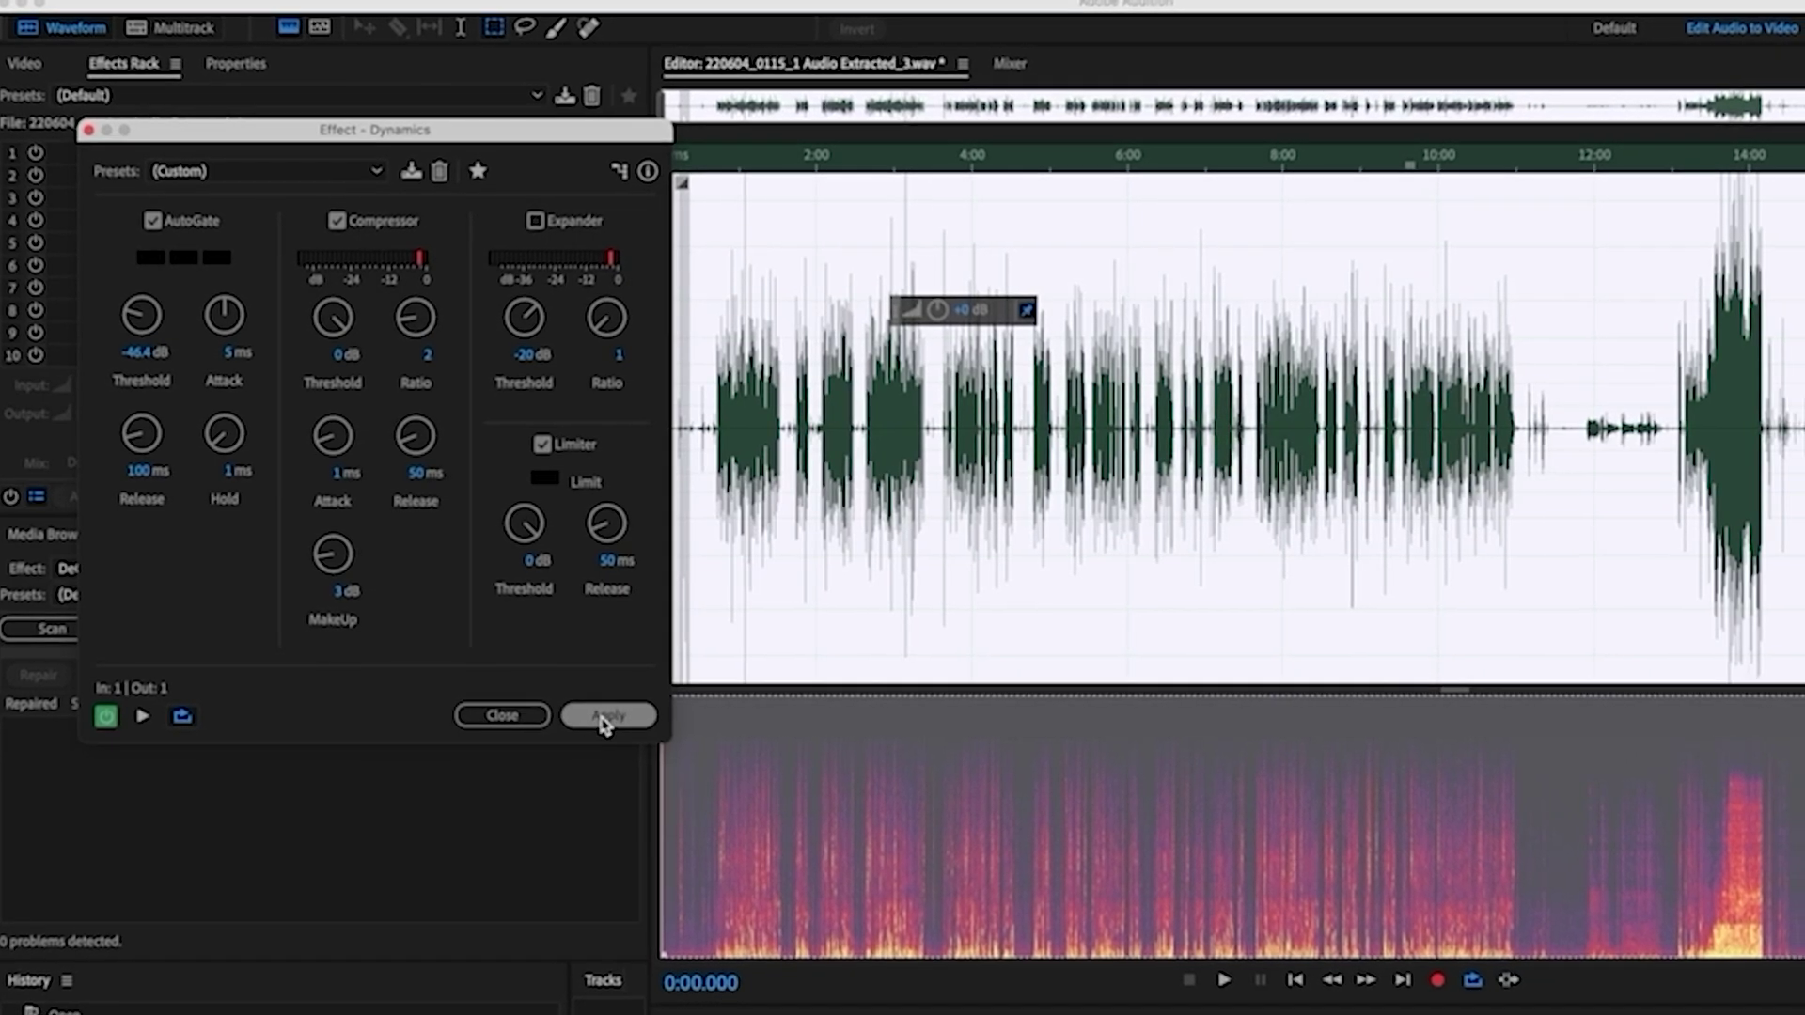
pyautogui.click(607, 715)
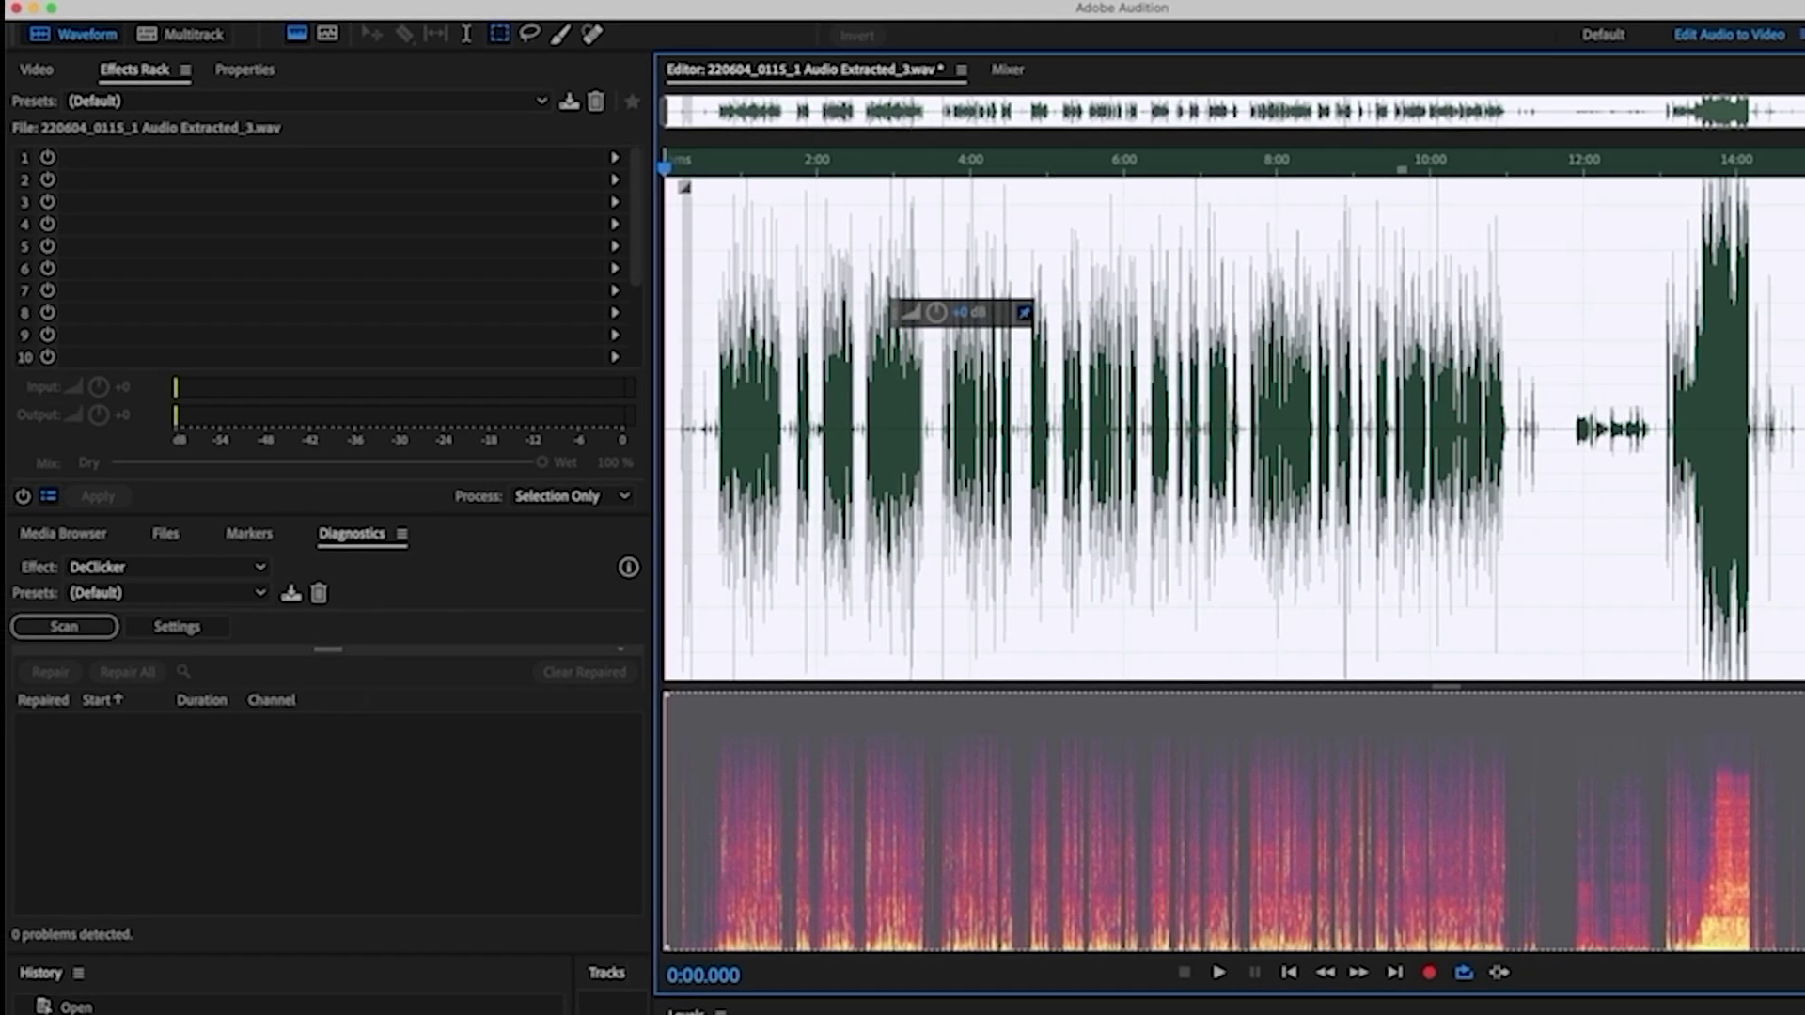
# Step: Apply a Parametric Equalizer to about the first 40 seconds, with a 70 Hz high-pass, 3.2 dB at 91 Hz and cuts at 338, 798 and 3258 Hz
pyautogui.moveTo(897, 168); pyautogui.dragTo(658, 168)
pyautogui.click(788, 290)
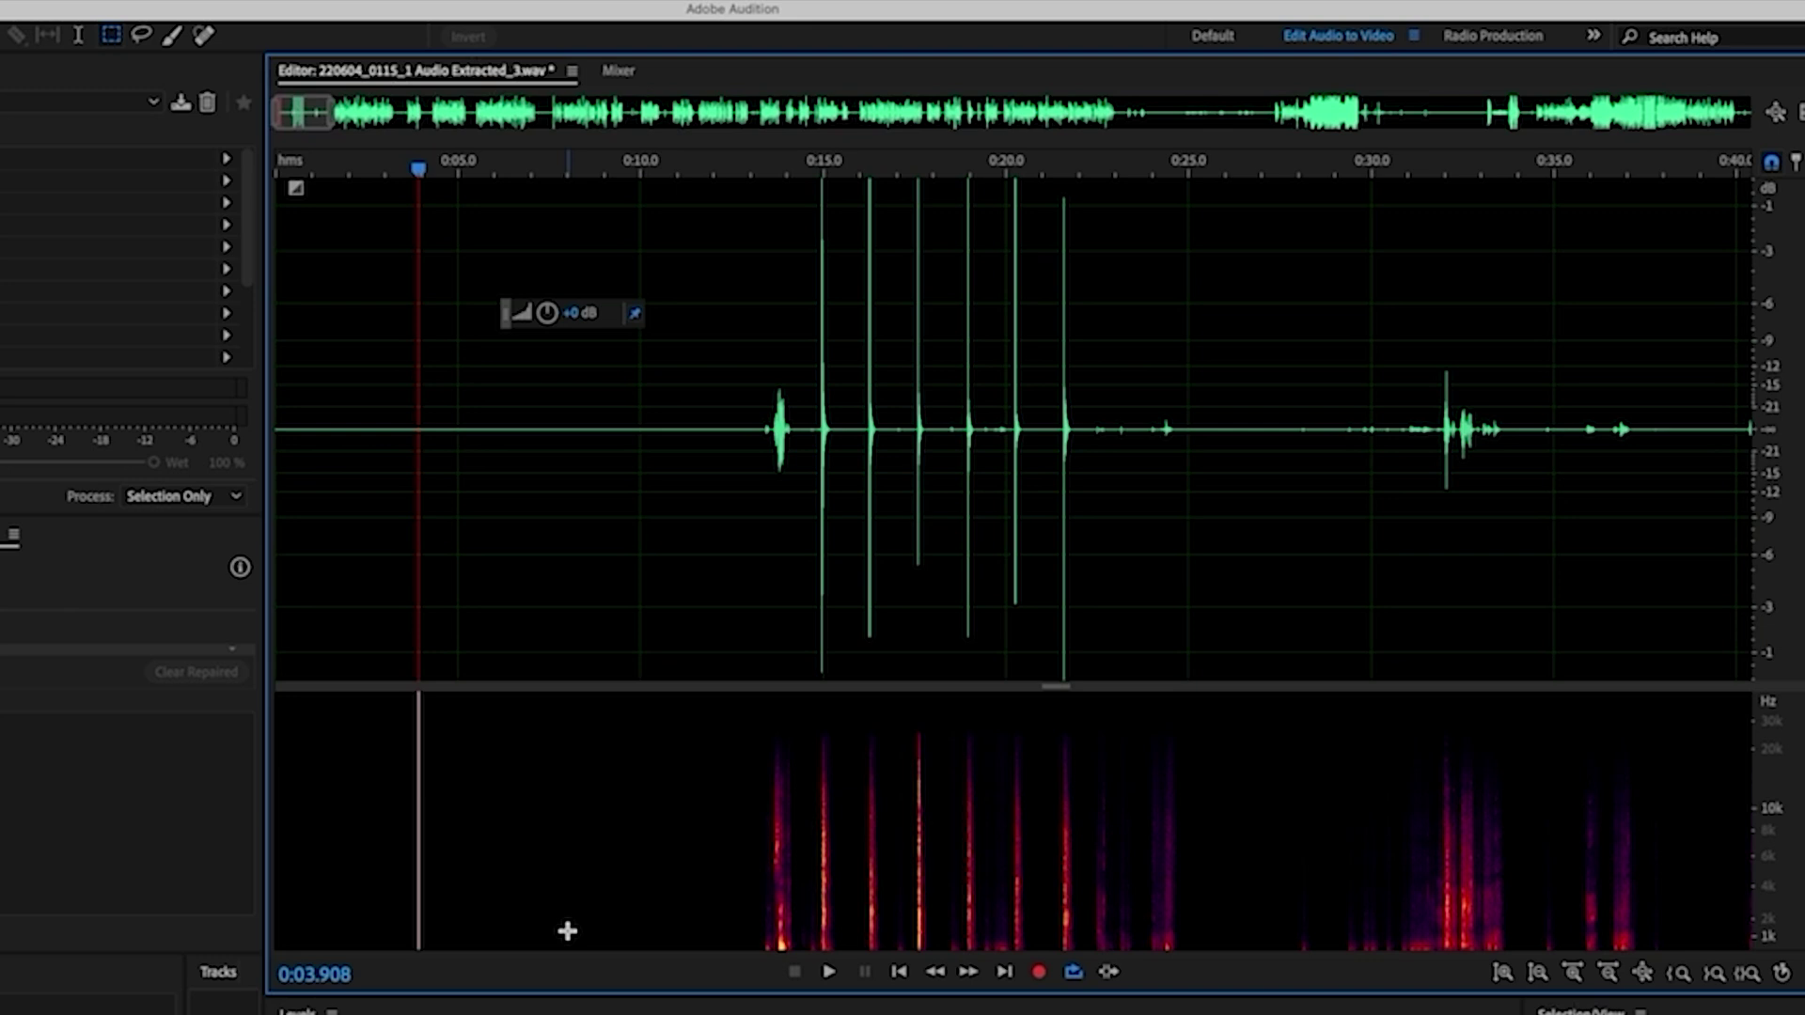
pyautogui.click(62, 5)
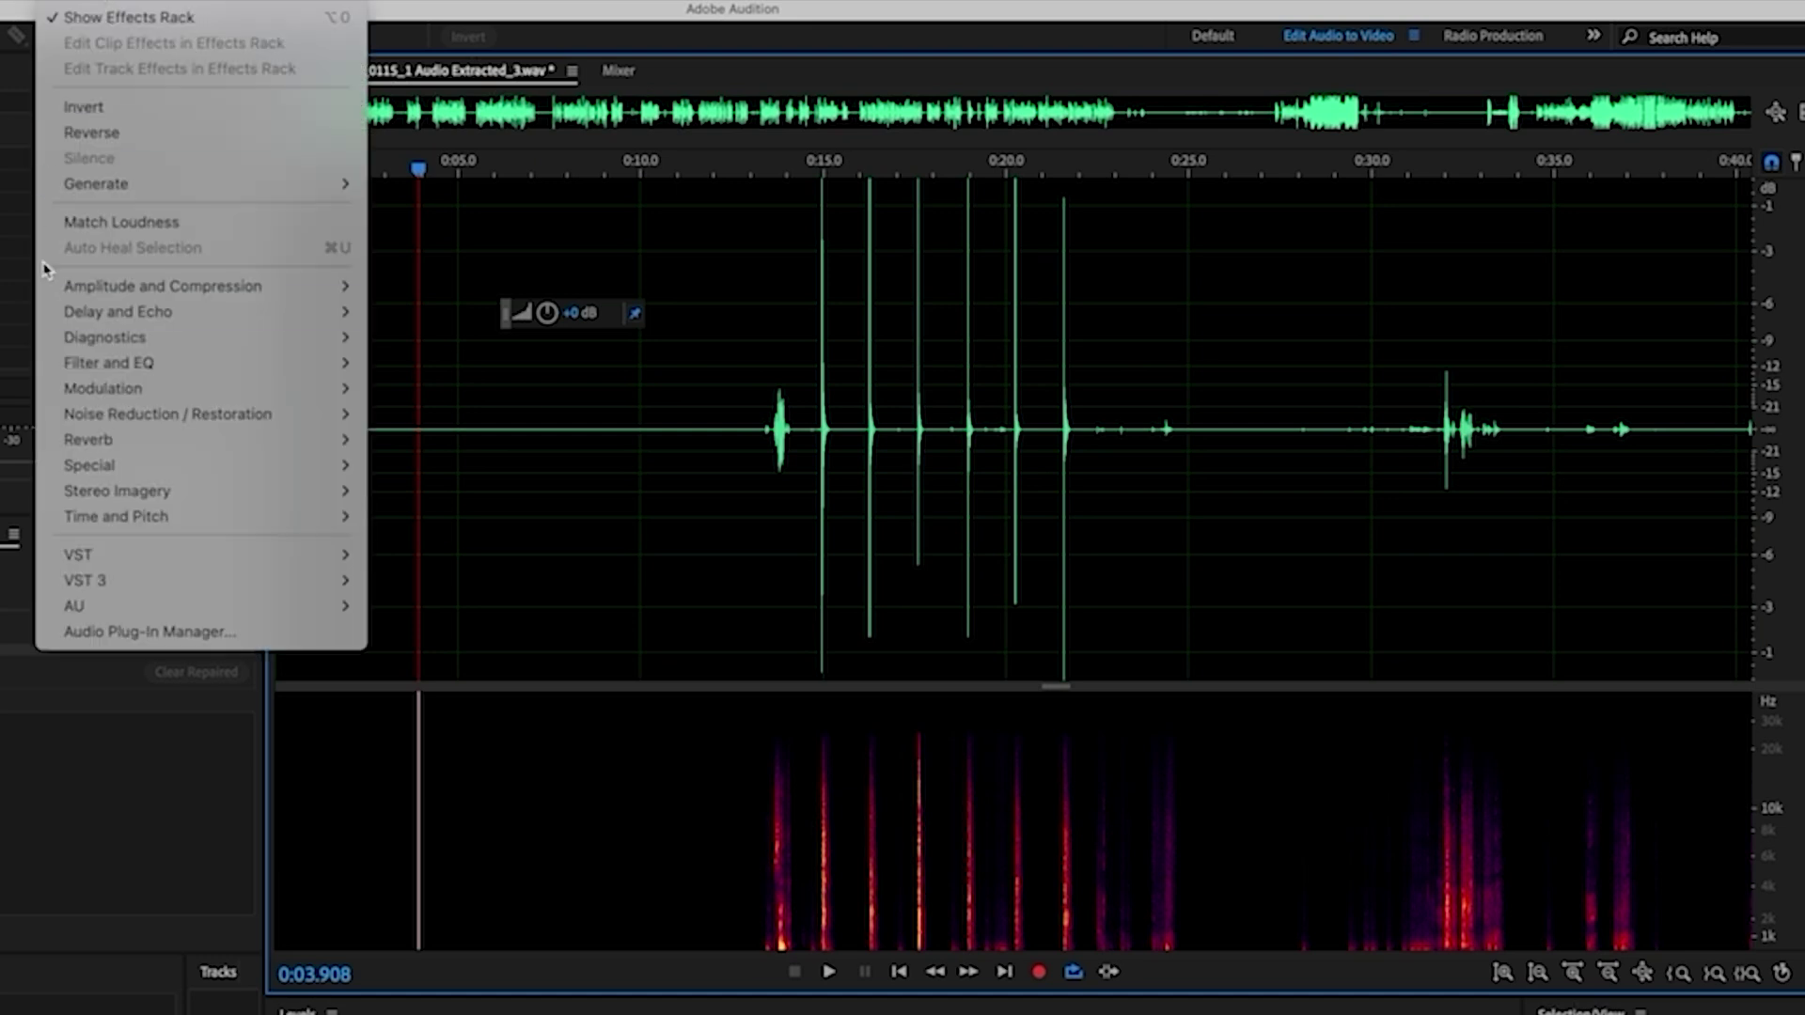
pyautogui.moveTo(122, 370)
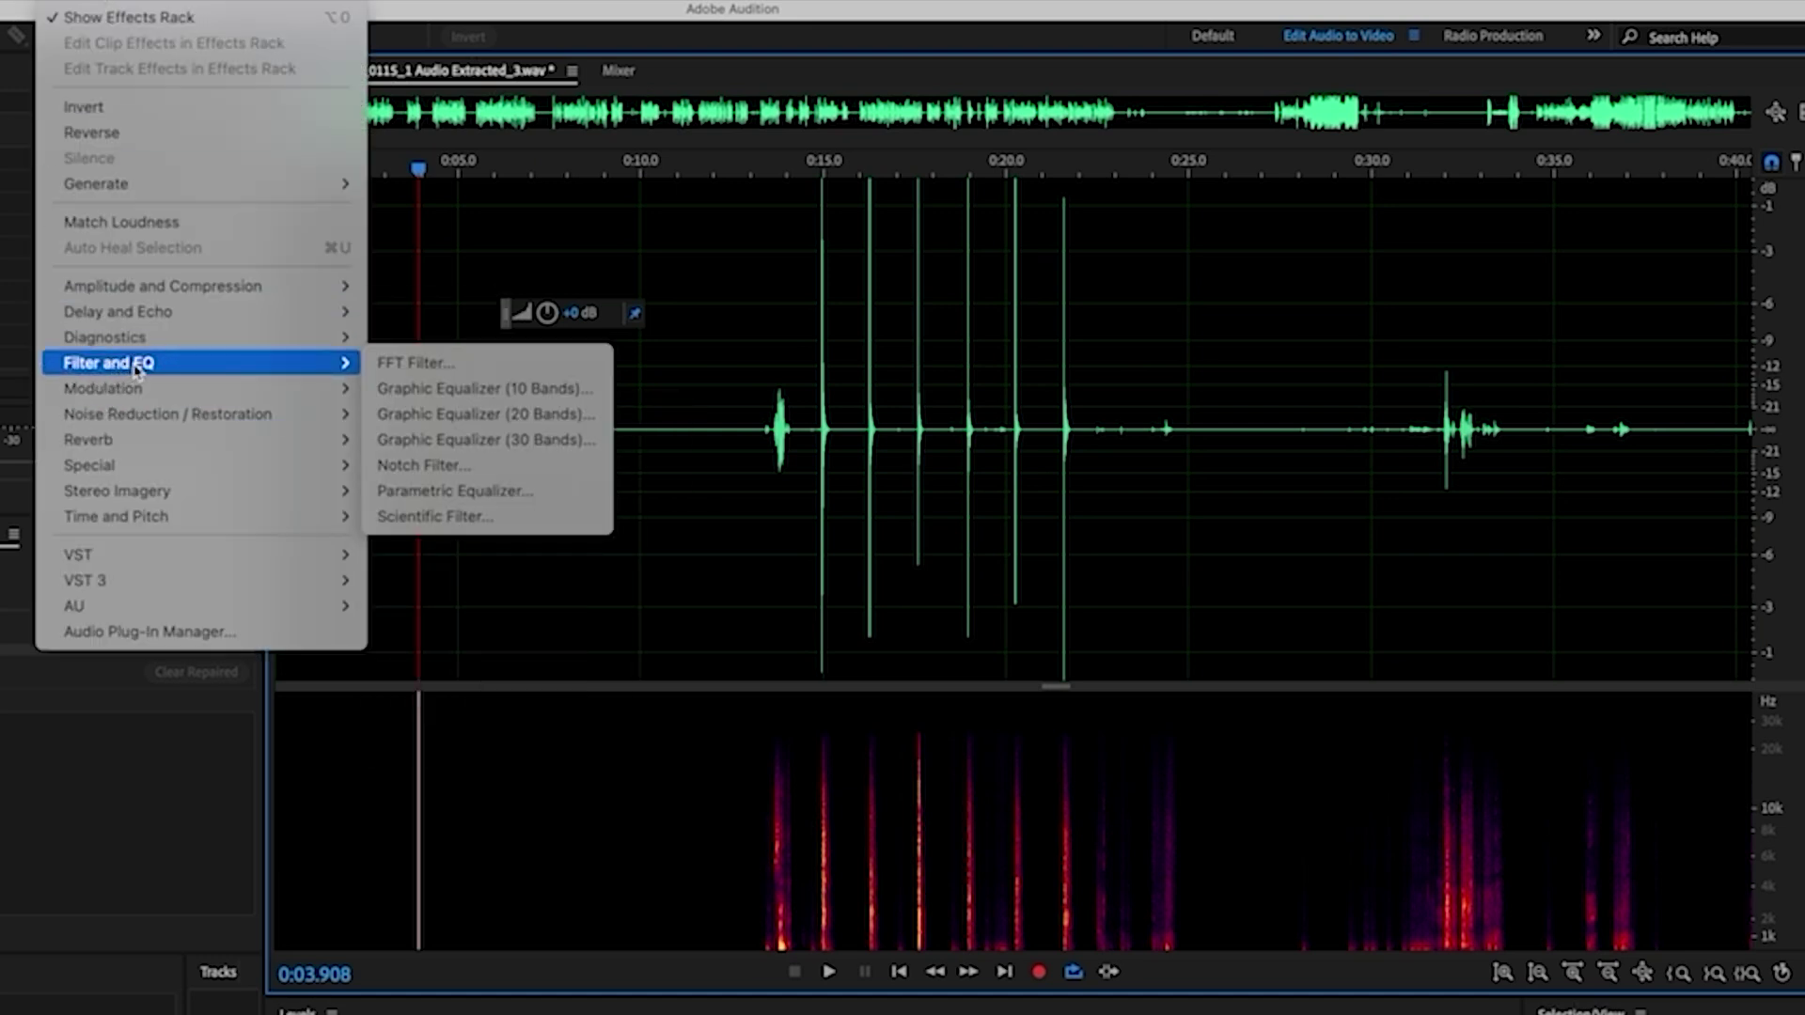
pyautogui.click(413, 499)
pyautogui.click(1296, 947)
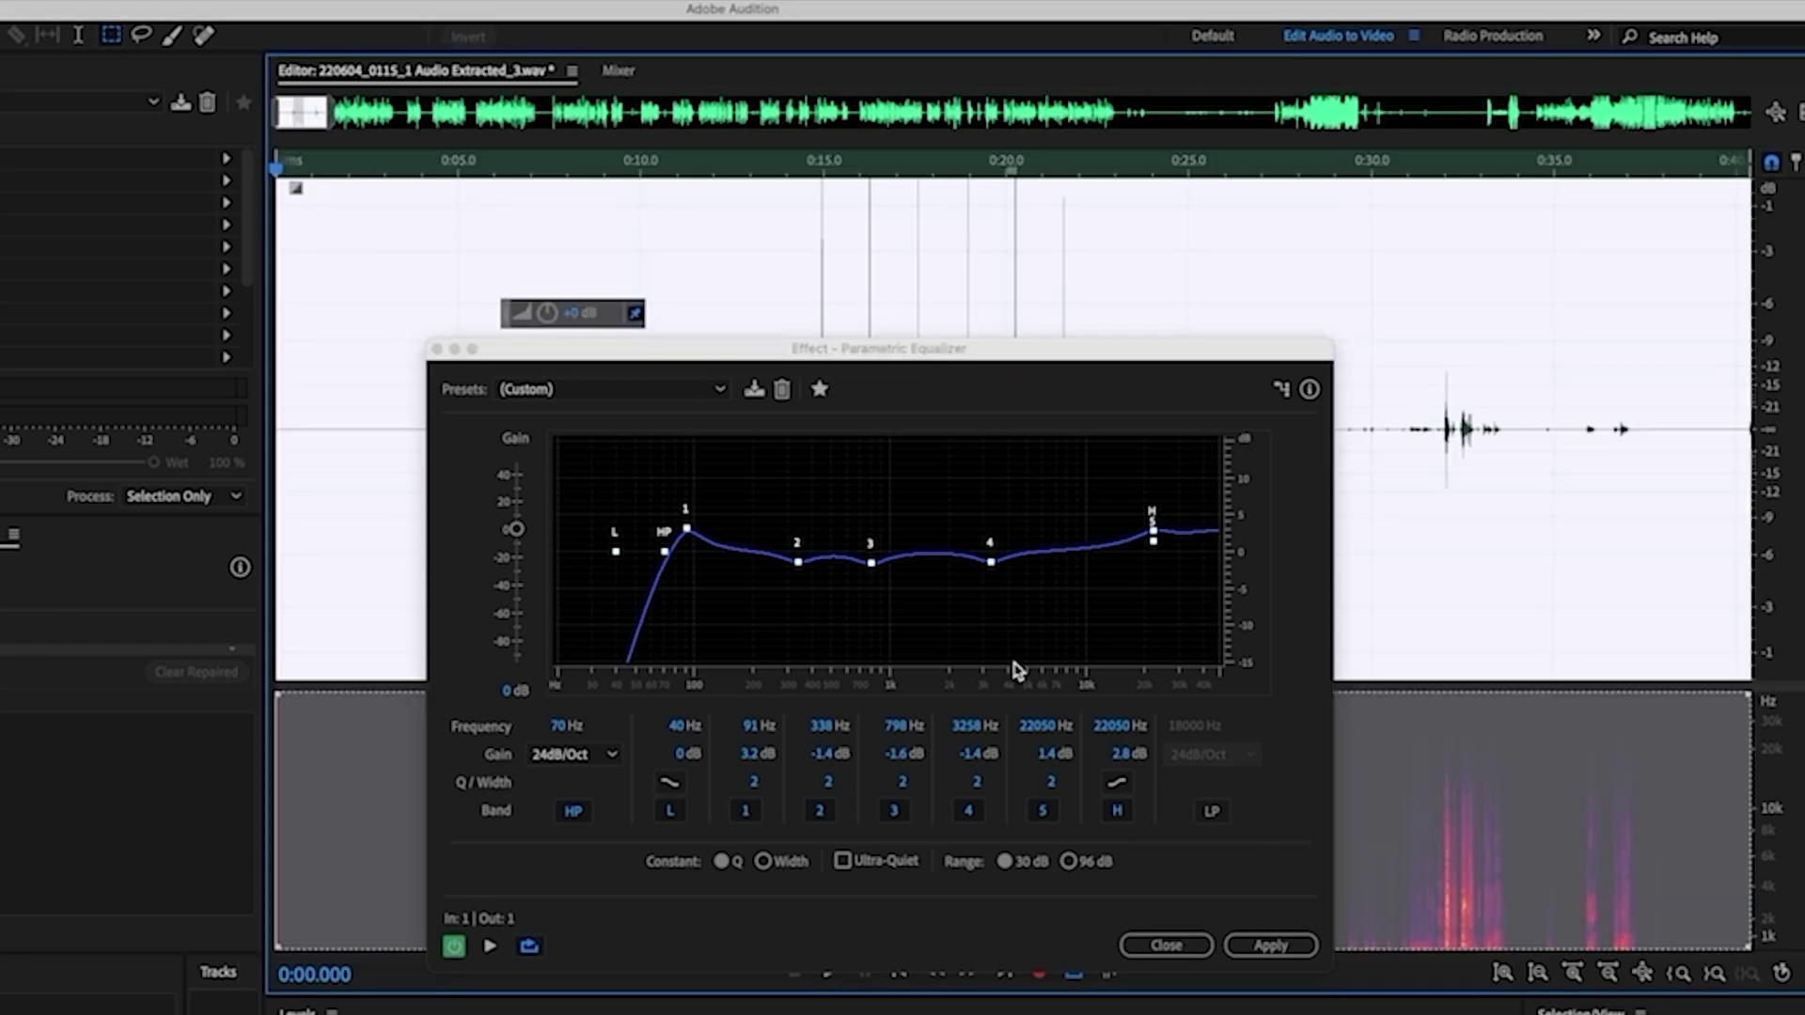
pyautogui.click(1271, 946)
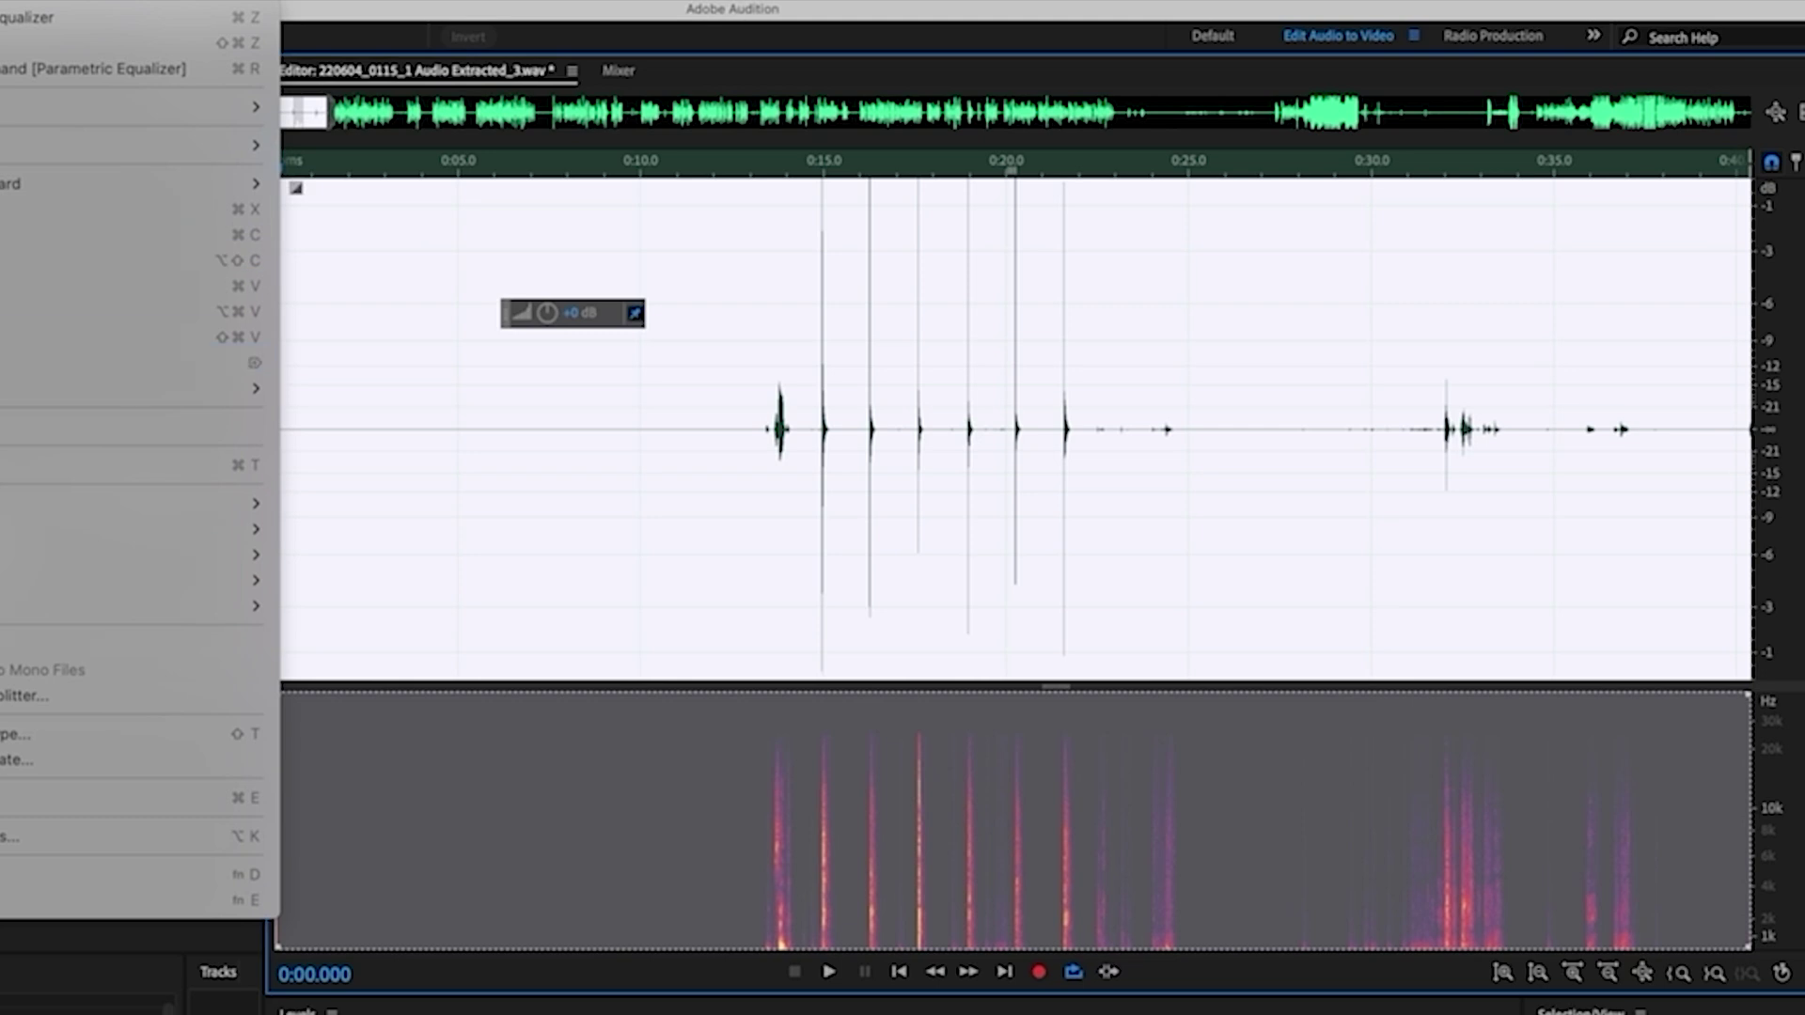
# Step: Save the processed recording and list the available audio effects back in Premiere Pro
pyautogui.moveTo(84, 2)
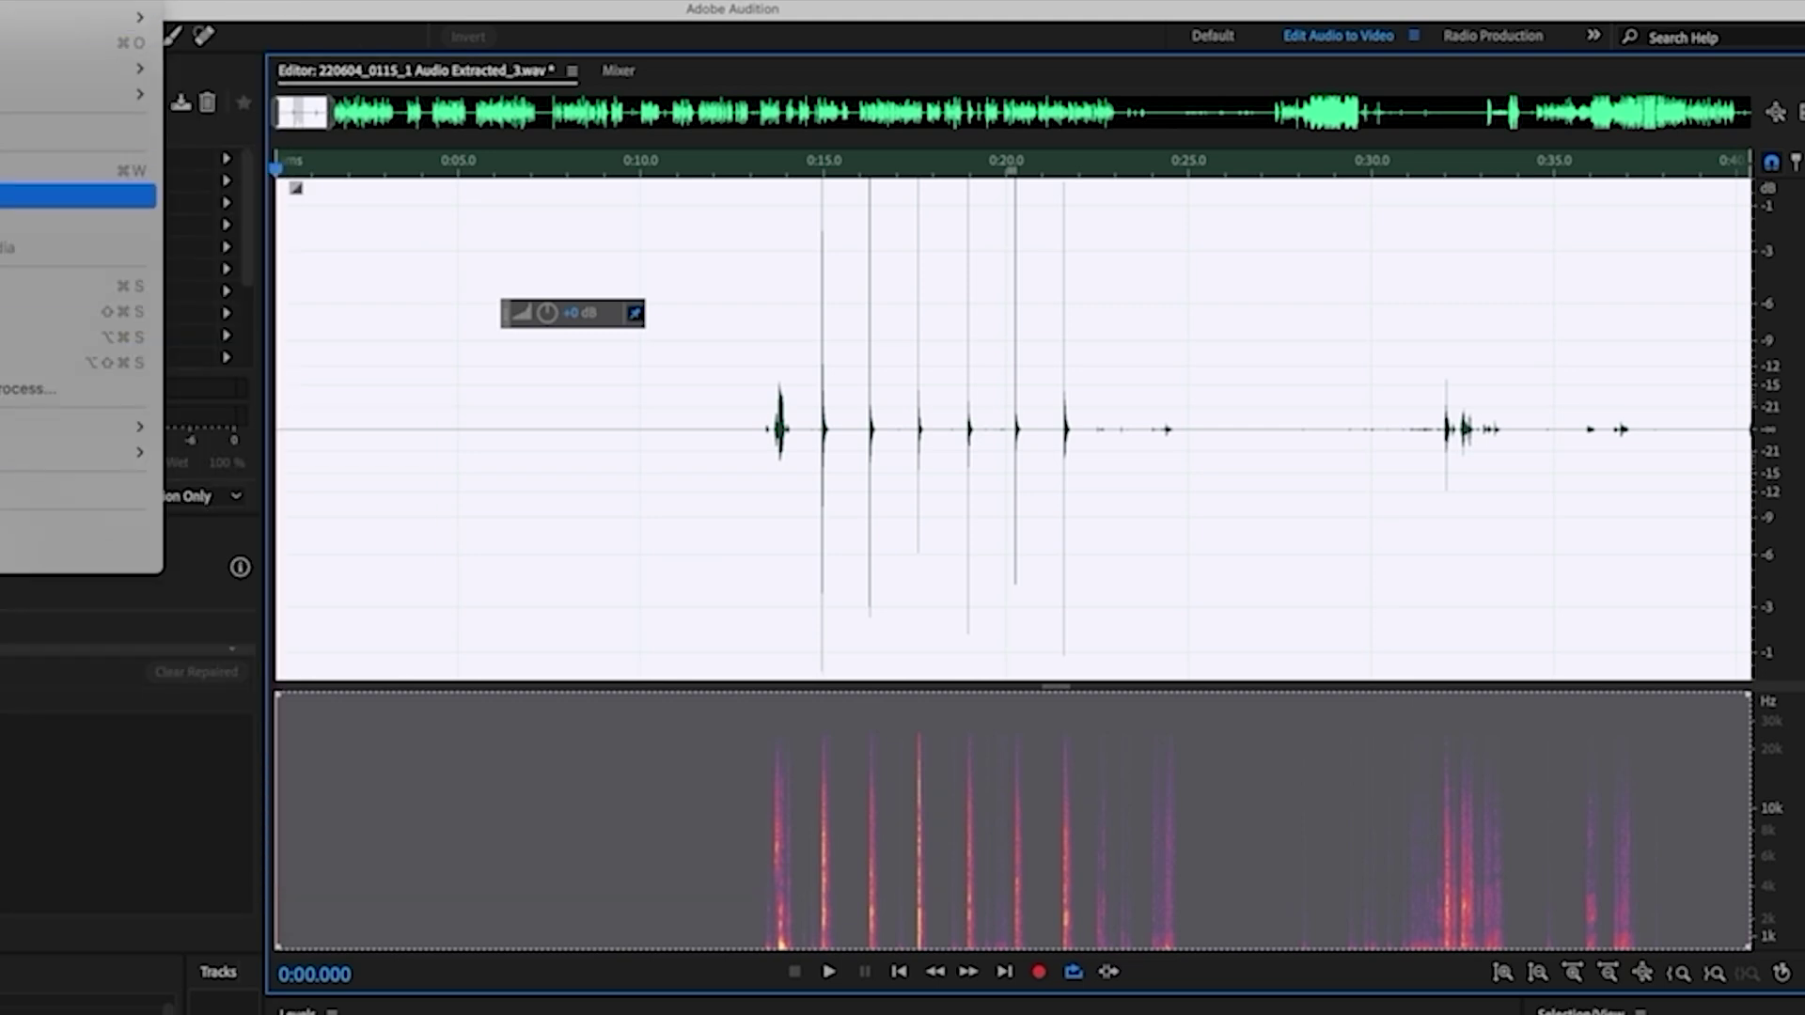
pyautogui.press('Return')
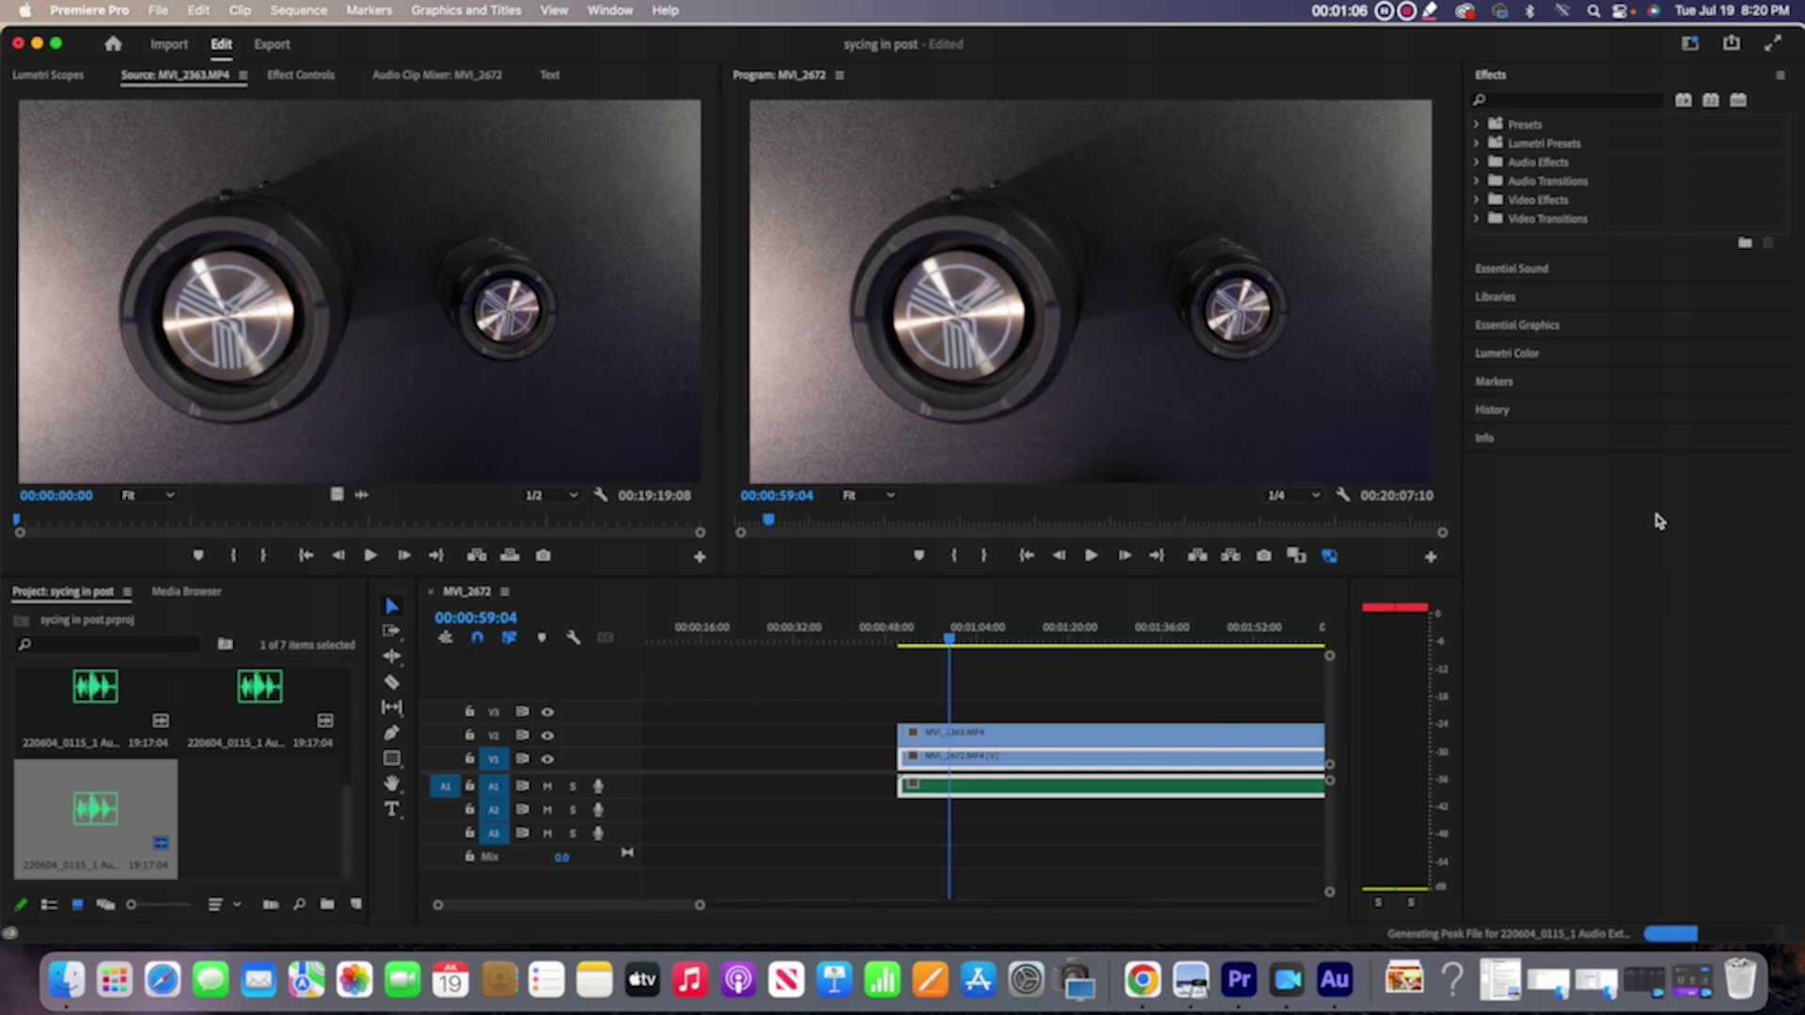
pyautogui.click(1477, 161)
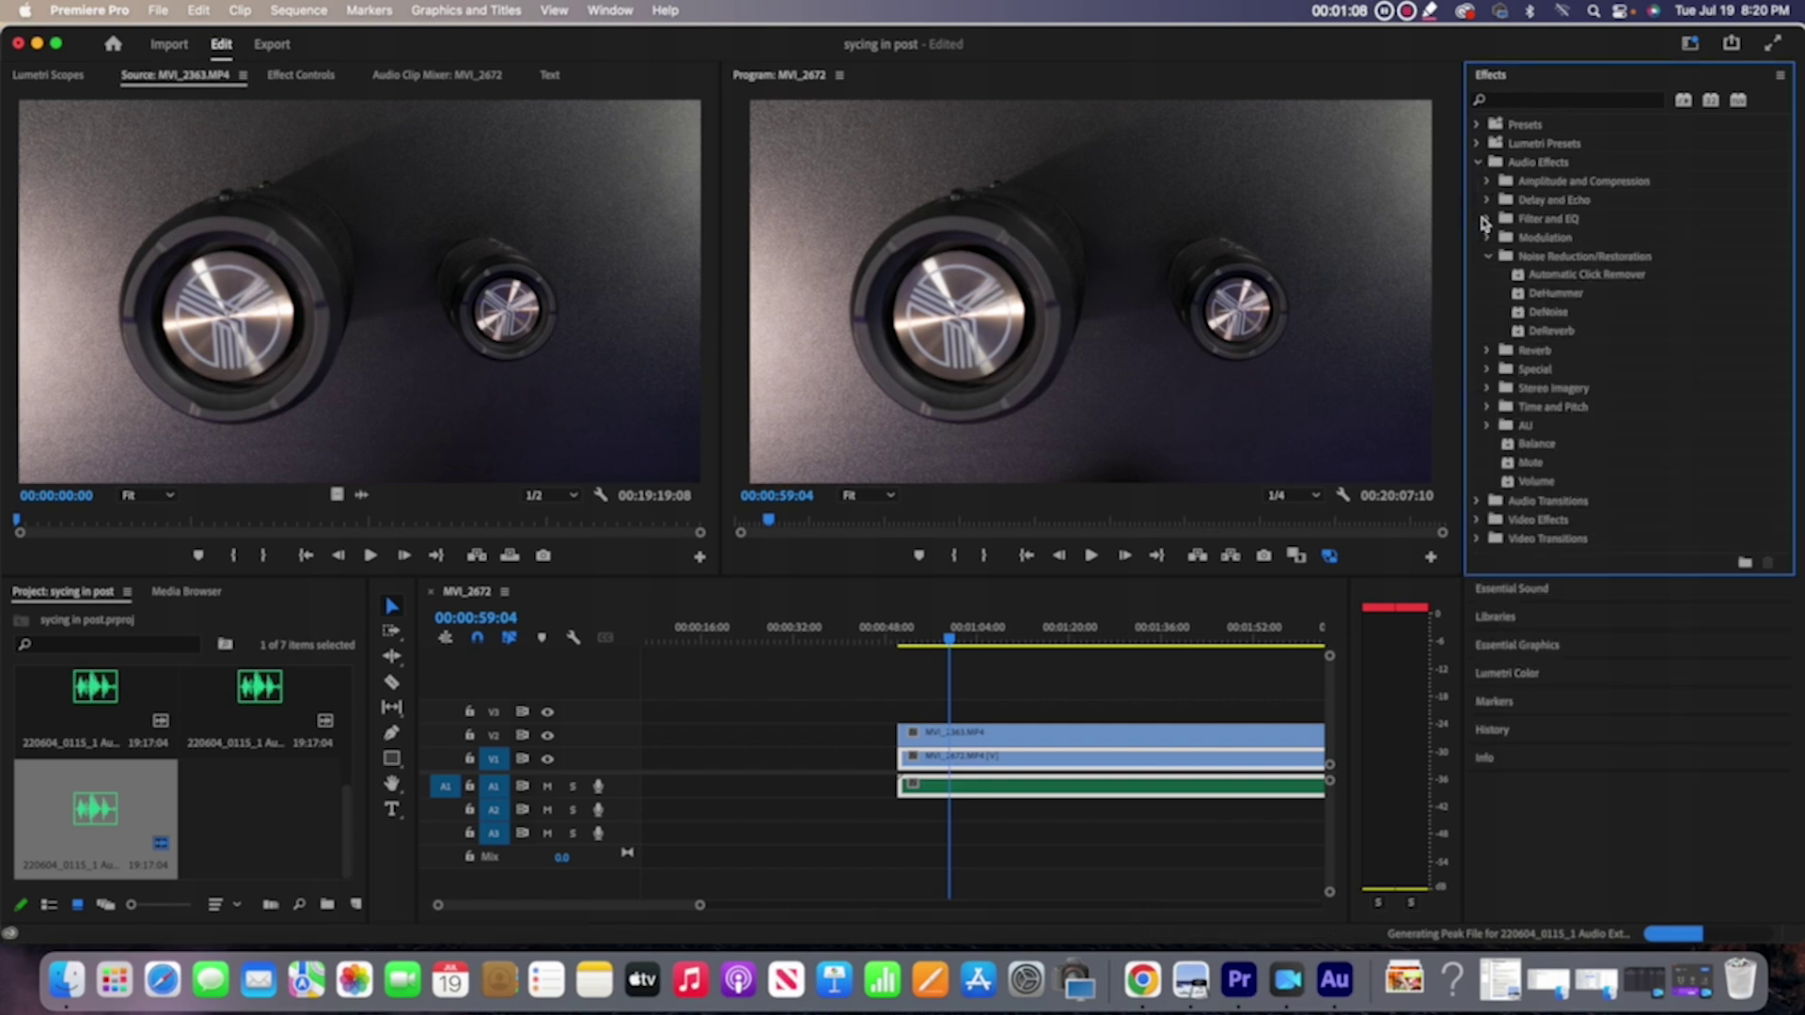